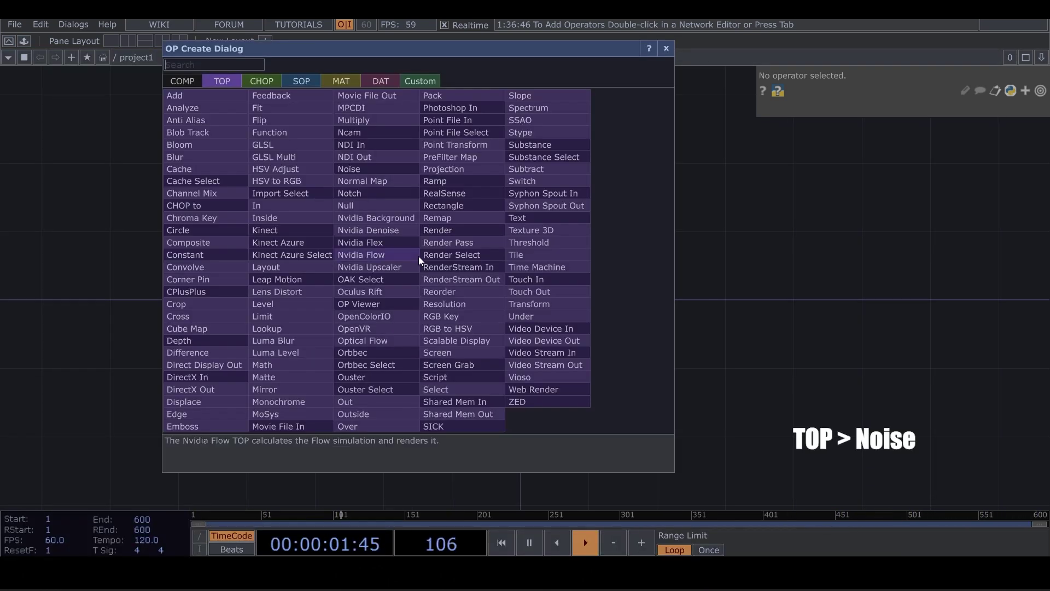
Add a Noise TOP to the network and set its period to 2.
left_click(388, 170)
left_click(360, 251)
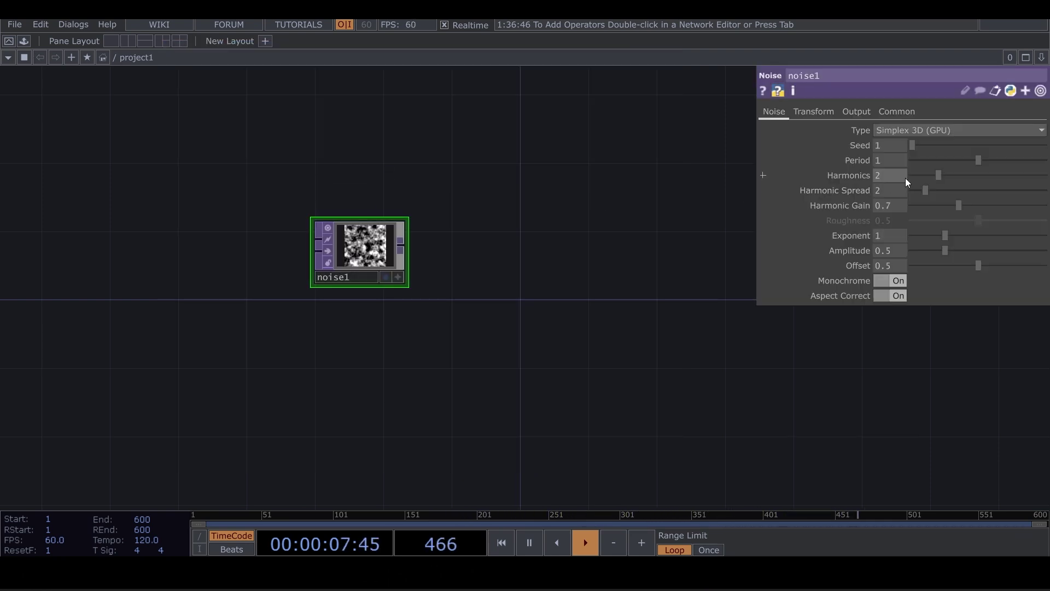
left_click(903, 160)
type("2")
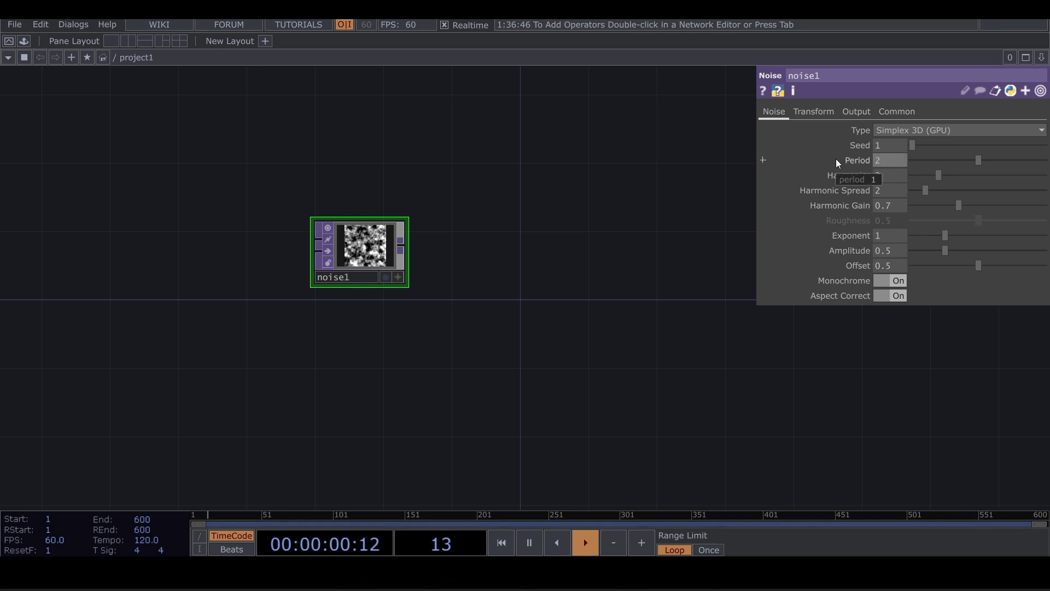
Set the noise's harmonic spread to .8 and exponent to .48, and turn off Monochrome.
left_click(883, 191)
type(".8")
key("Return")
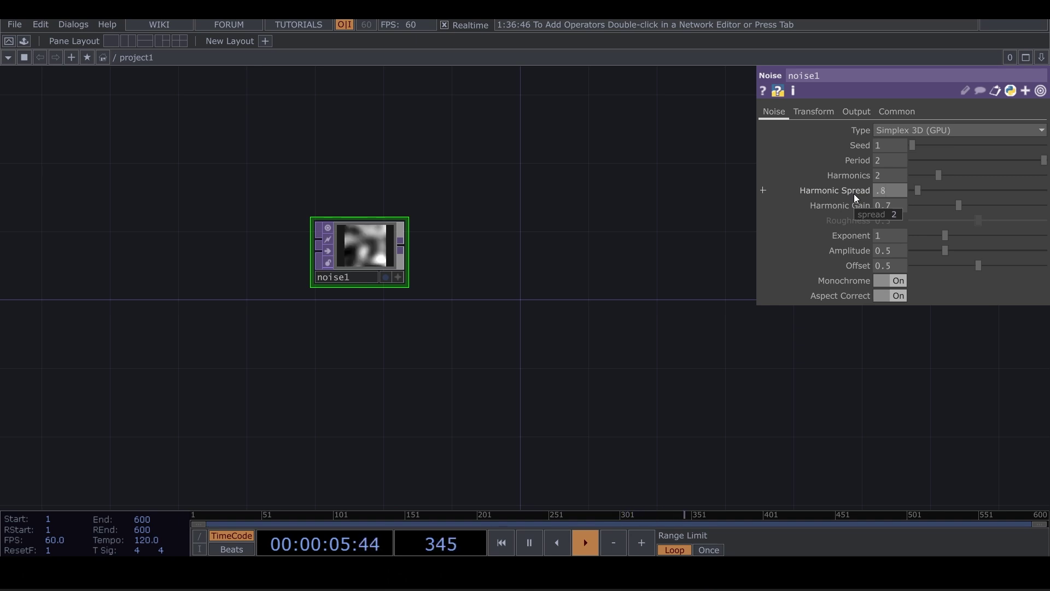
left_click(889, 236)
type(".")
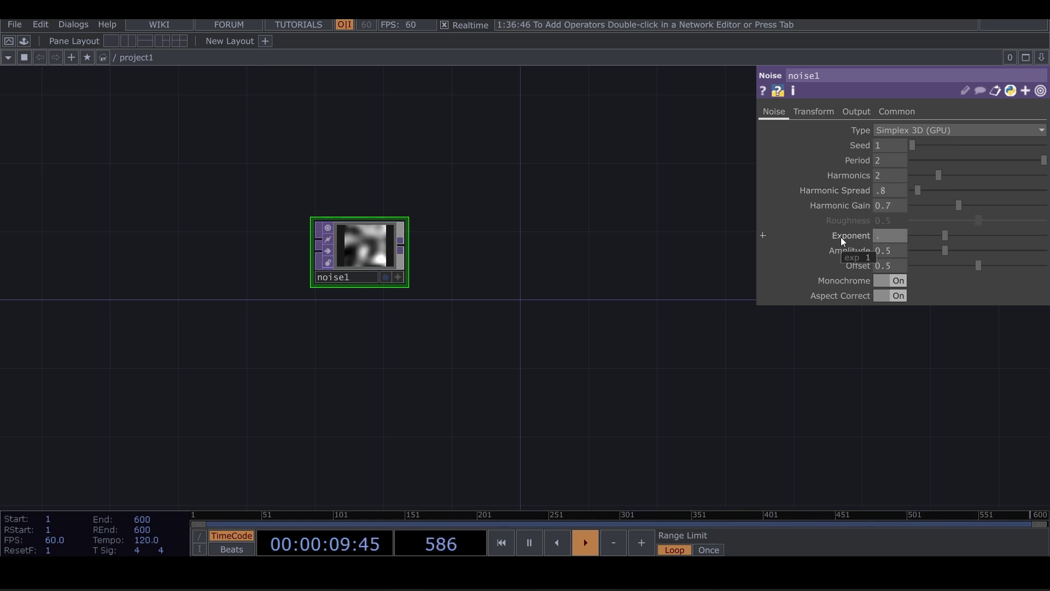
type("48")
key("Return")
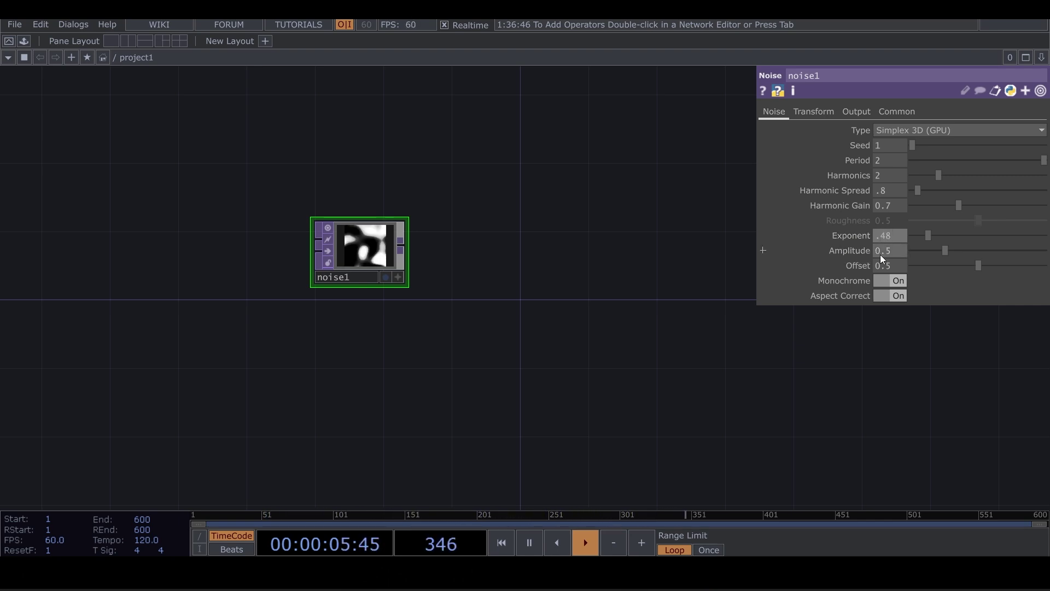
left_click(898, 281)
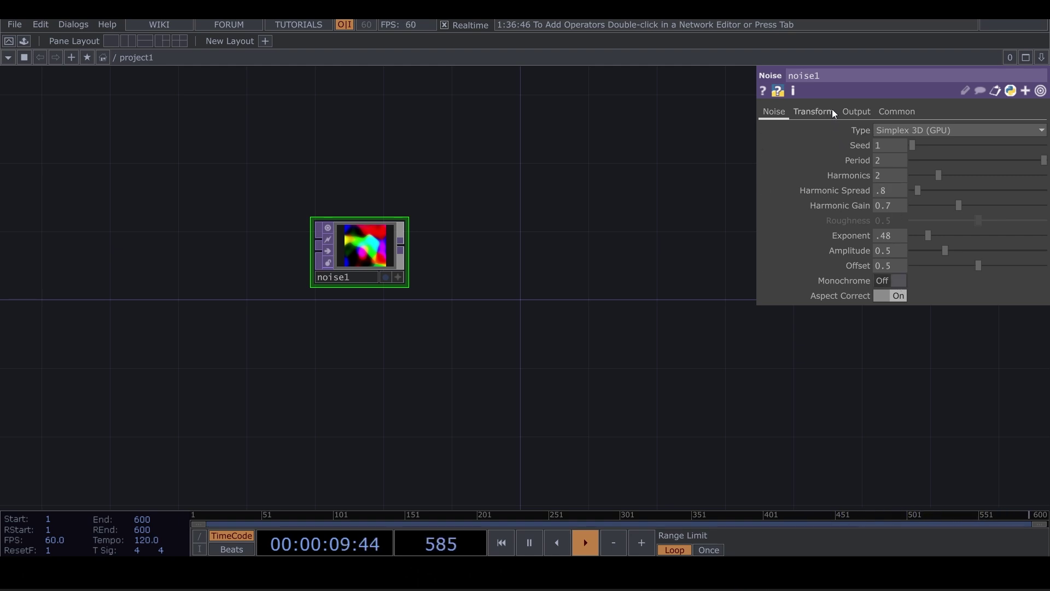
Animate the noise by setting its Z translate to the expression absTime.seconds *.2.
left_click(817, 109)
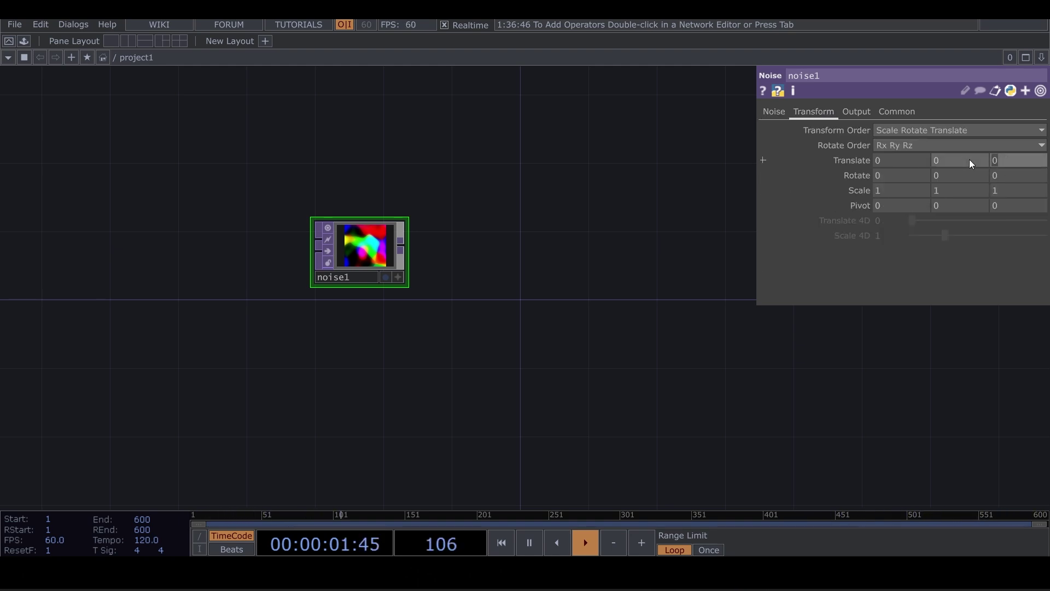
type("absT")
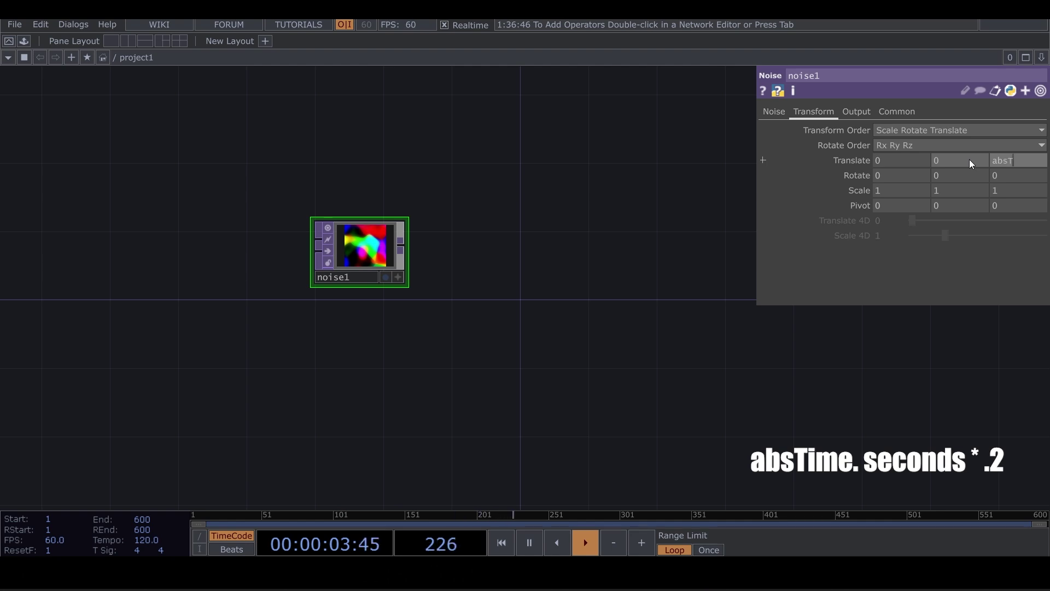
type("ime.seconds *.2")
key("Return")
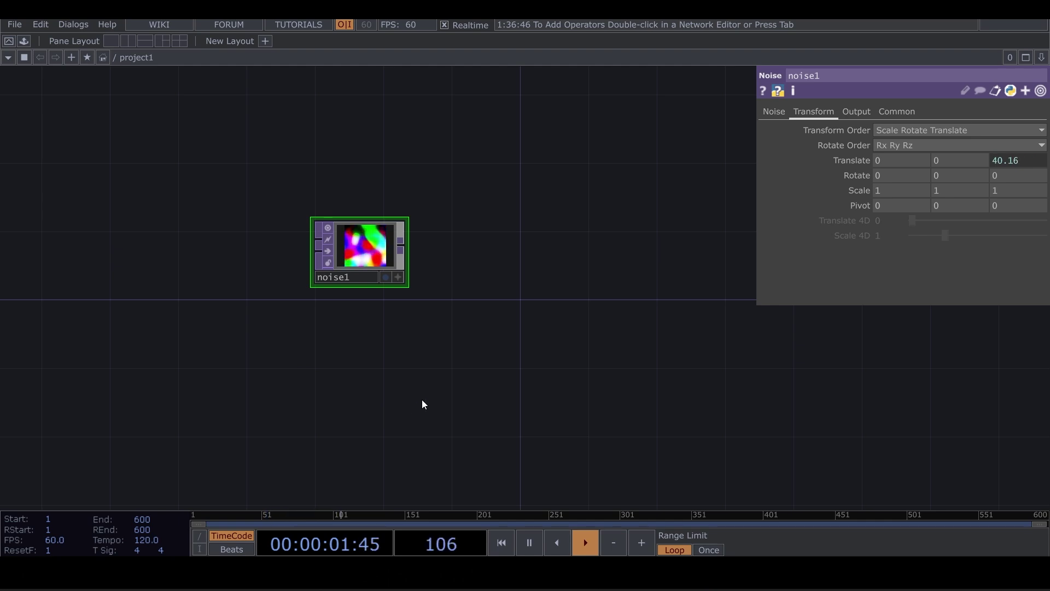
Duplicate the noise1 node and place the copy well below the original.
left_click_drag(408, 409, 366, 364)
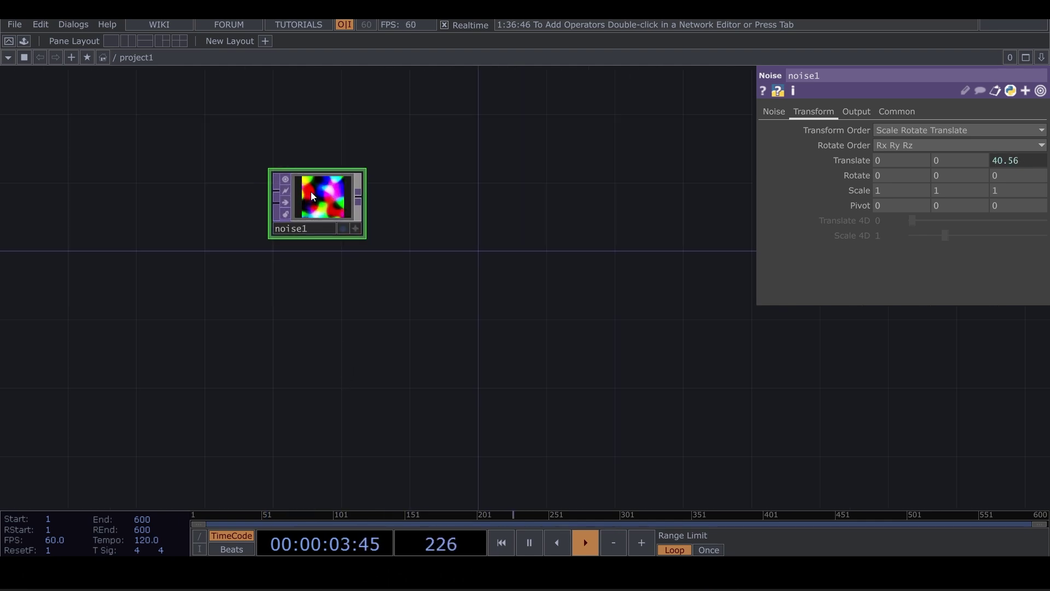
key("ctrl+c")
key("ctrl+v")
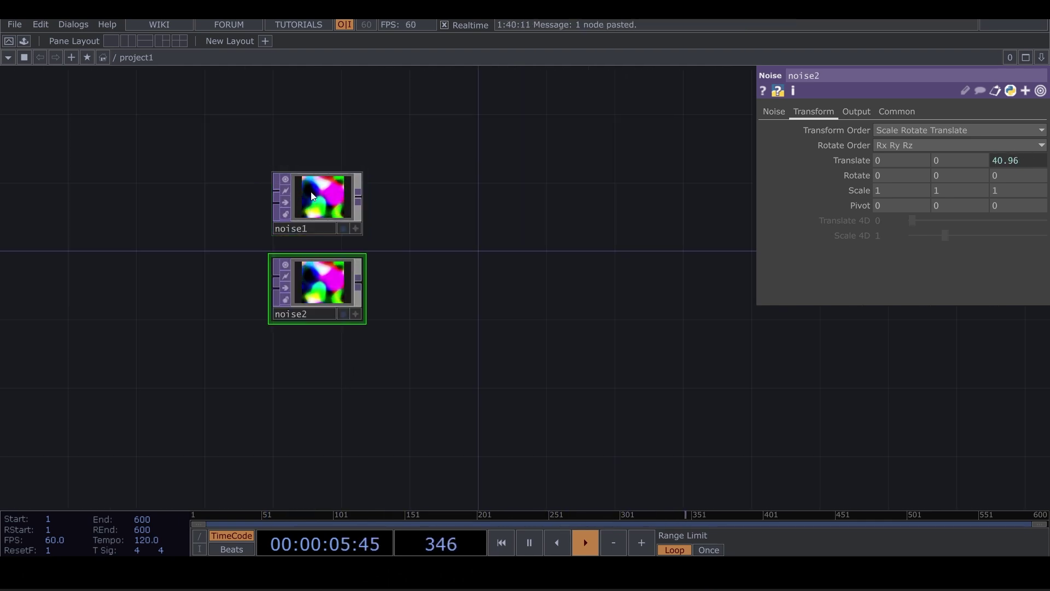
left_click_drag(328, 290, 345, 394)
left_click_drag(438, 257, 429, 333)
Show noise1's common resolution settings and add a Constant CHOP above that node.
left_click(328, 278)
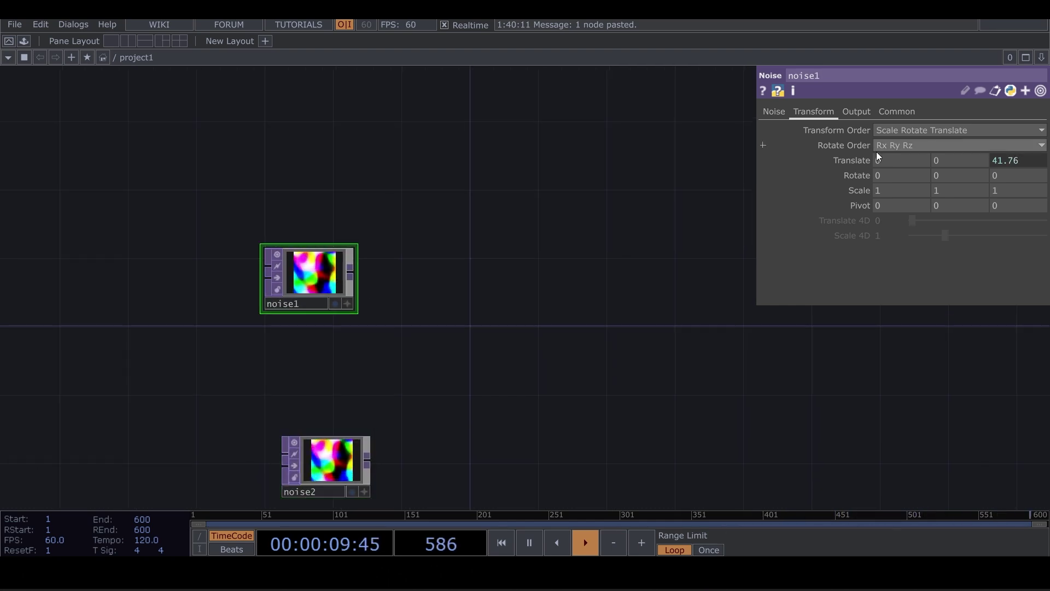
left_click(897, 112)
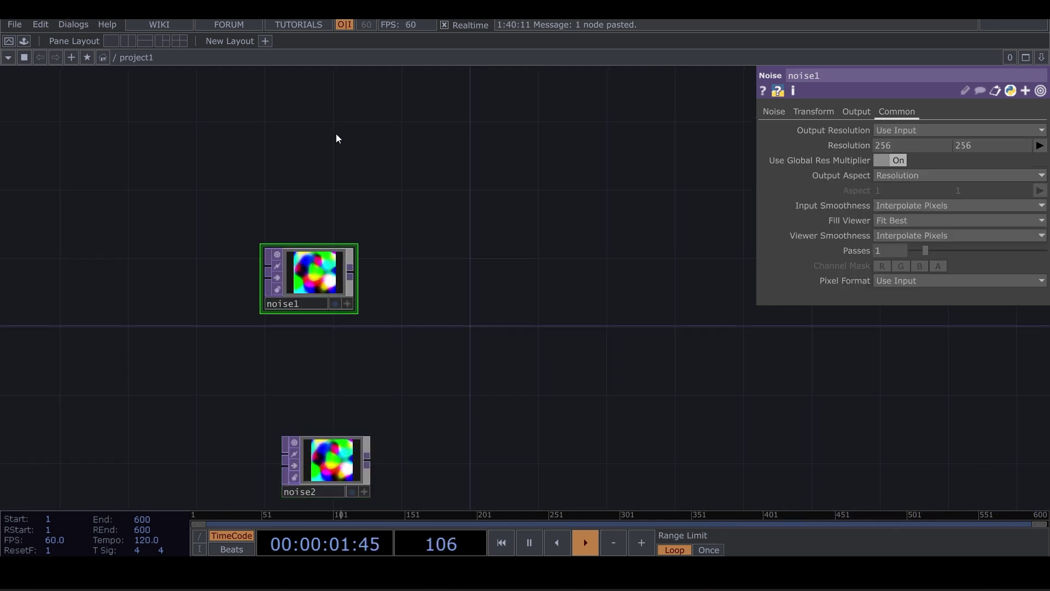
key("Tab")
left_click(138, 41)
type("co")
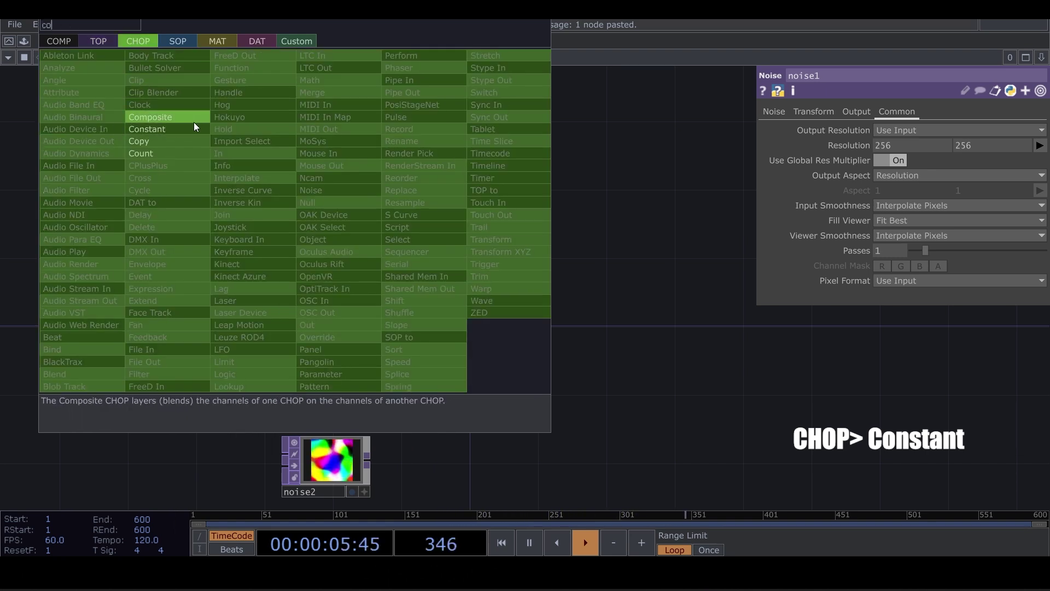
left_click(158, 129)
left_click(307, 147)
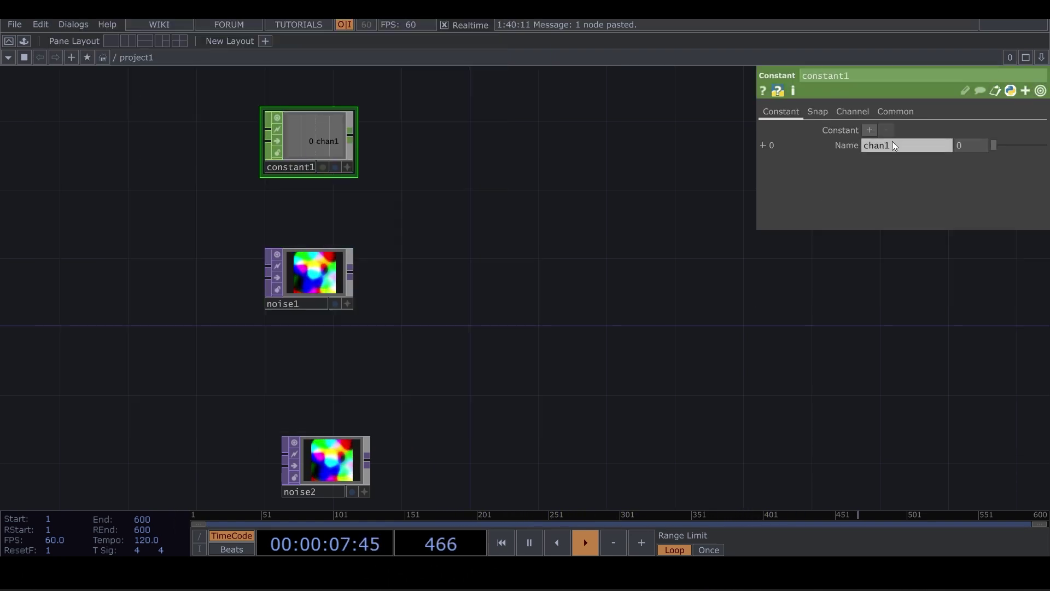
Name the constant's channel res and set its value to 1280.
left_click(919, 144)
type("res")
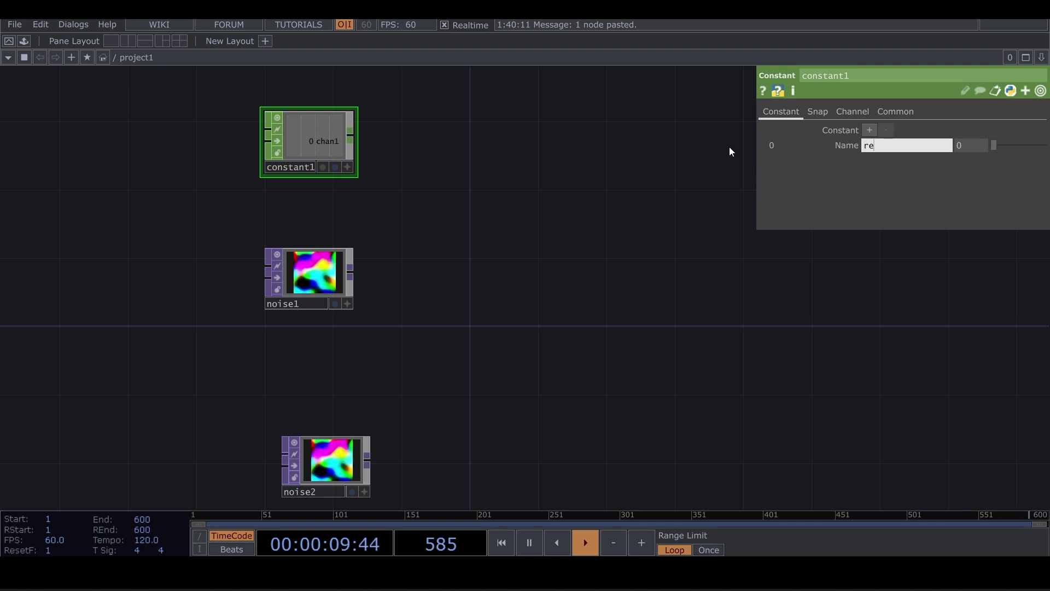
left_click(967, 143)
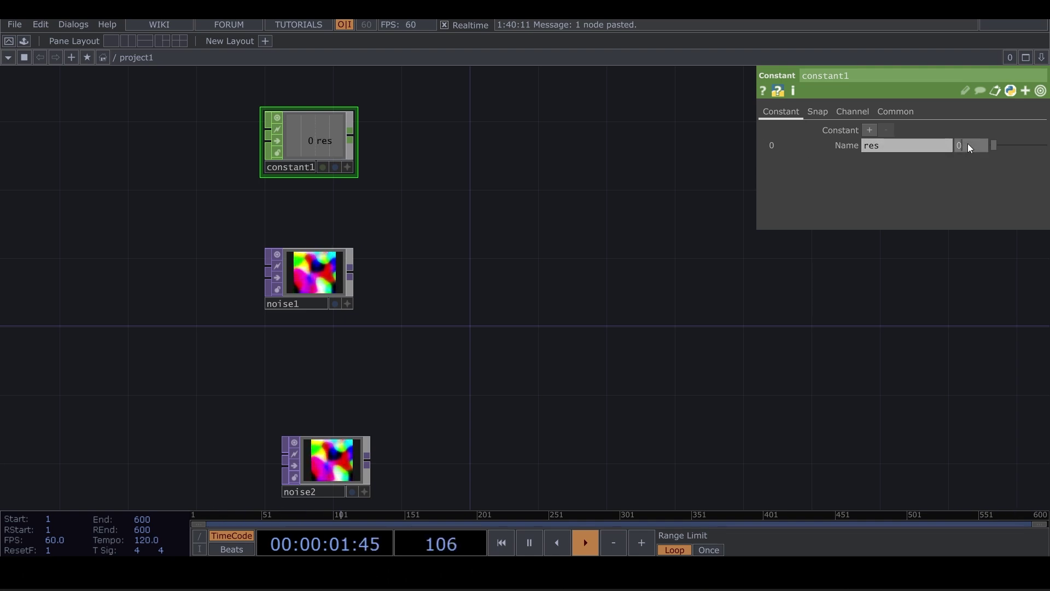
type("1280")
key("Return")
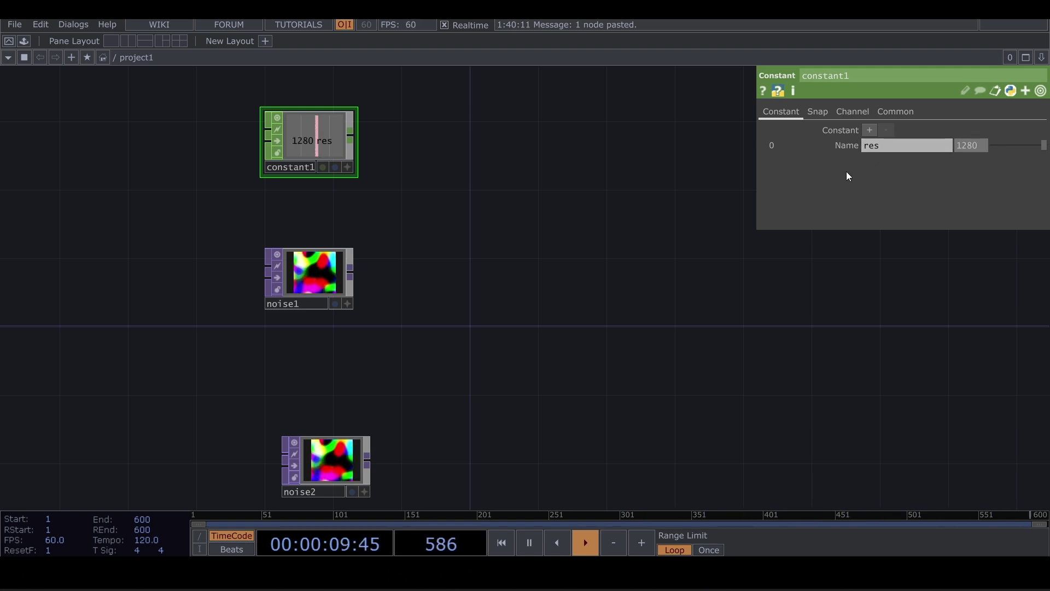
Link noise1's resolution to the constant's res channel as a CHOP reference.
left_click(313, 287)
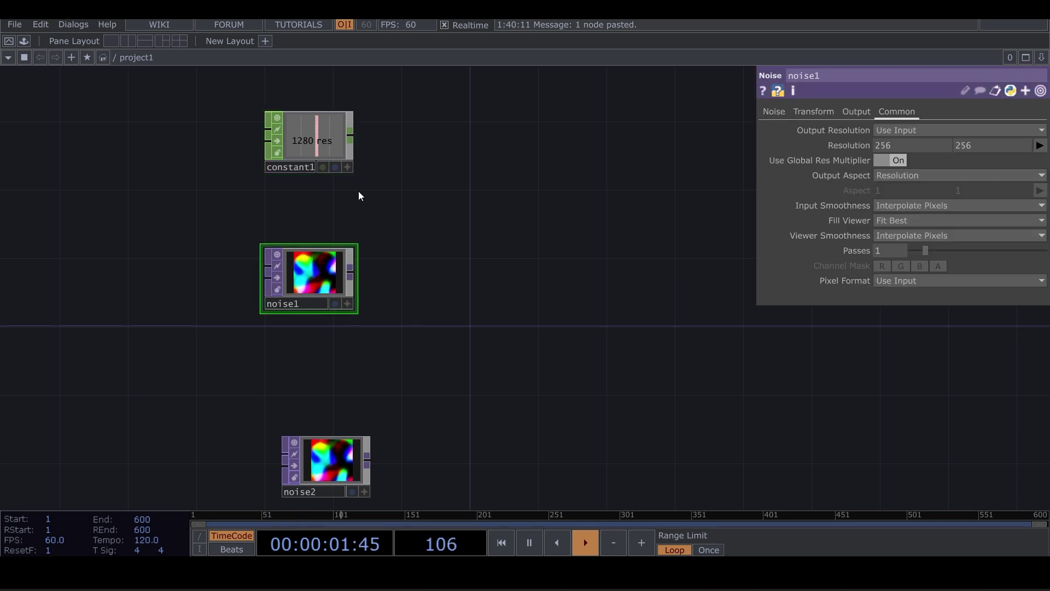
left_click(348, 167)
left_click_drag(309, 138, 859, 146)
left_click(866, 144)
Link both the width and height resolution of noise2 to the res channel as CHOP references.
left_click(327, 452)
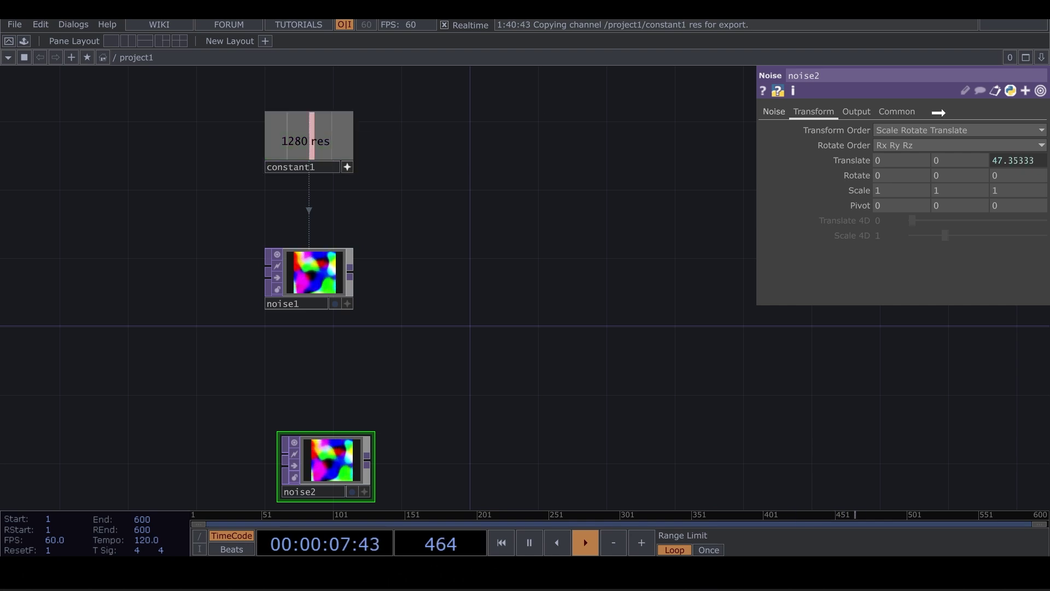
left_click_drag(918, 112, 878, 144)
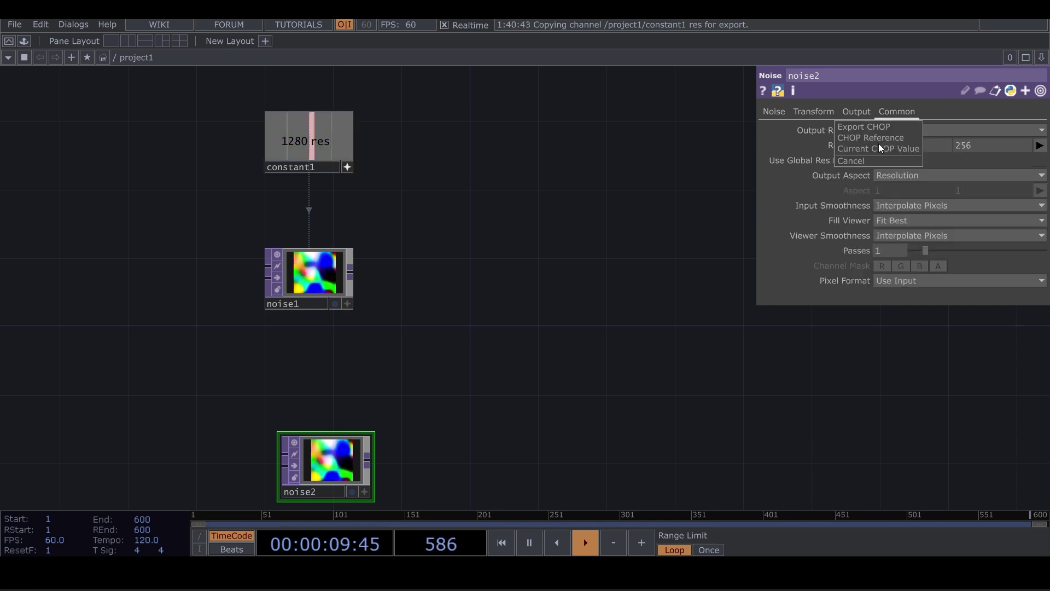
left_click(887, 137)
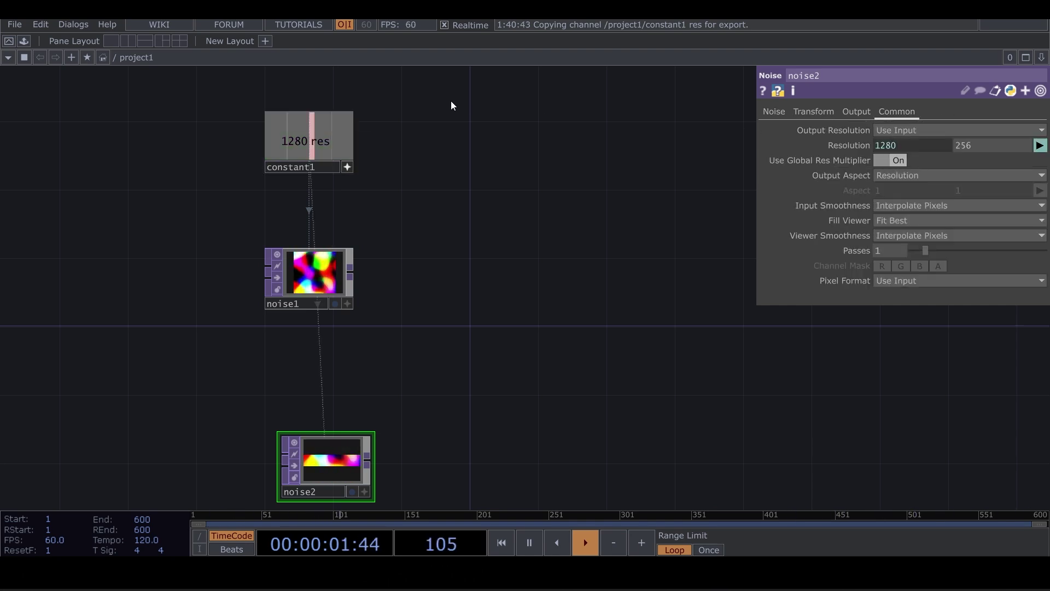
left_click_drag(308, 139, 845, 145)
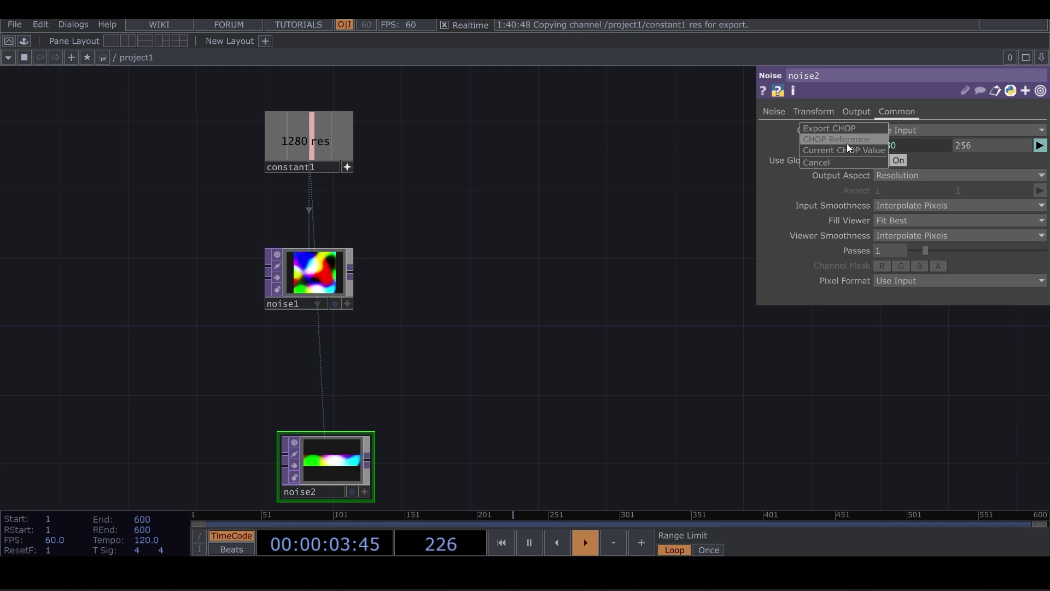
left_click(846, 144)
Set noise2's period to 0.8, harmonic spread to 2 and exponent to 1, and turn on Monochrome.
left_click_drag(451, 330, 373, 248)
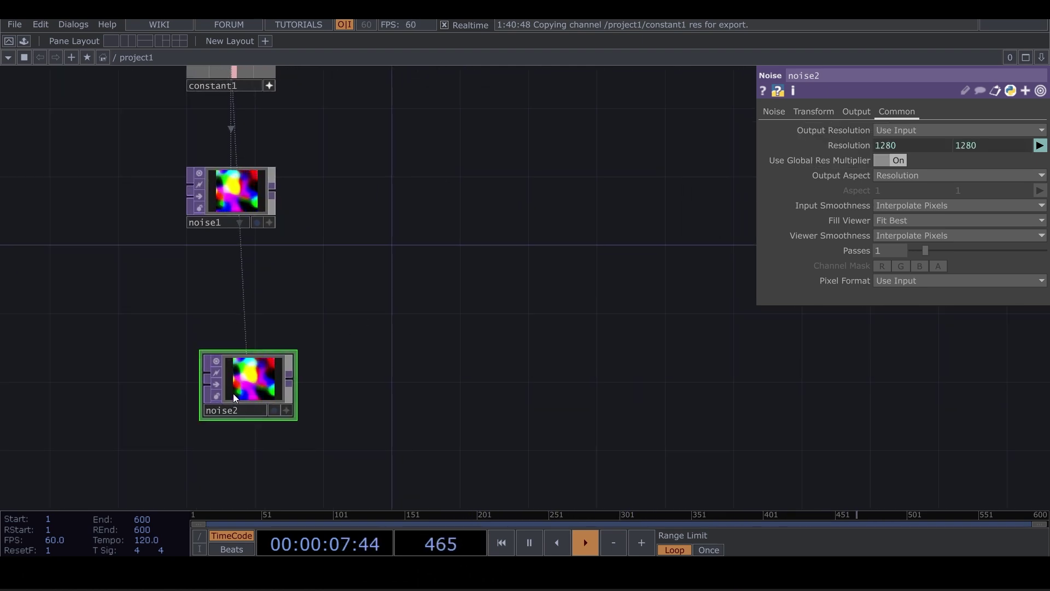
left_click(773, 113)
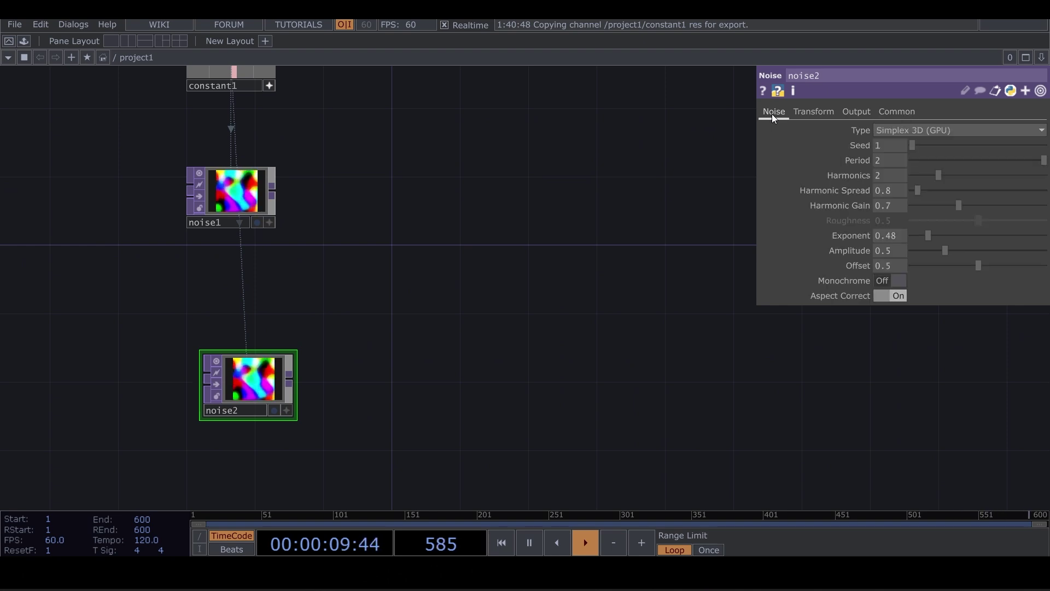
left_click(971, 159)
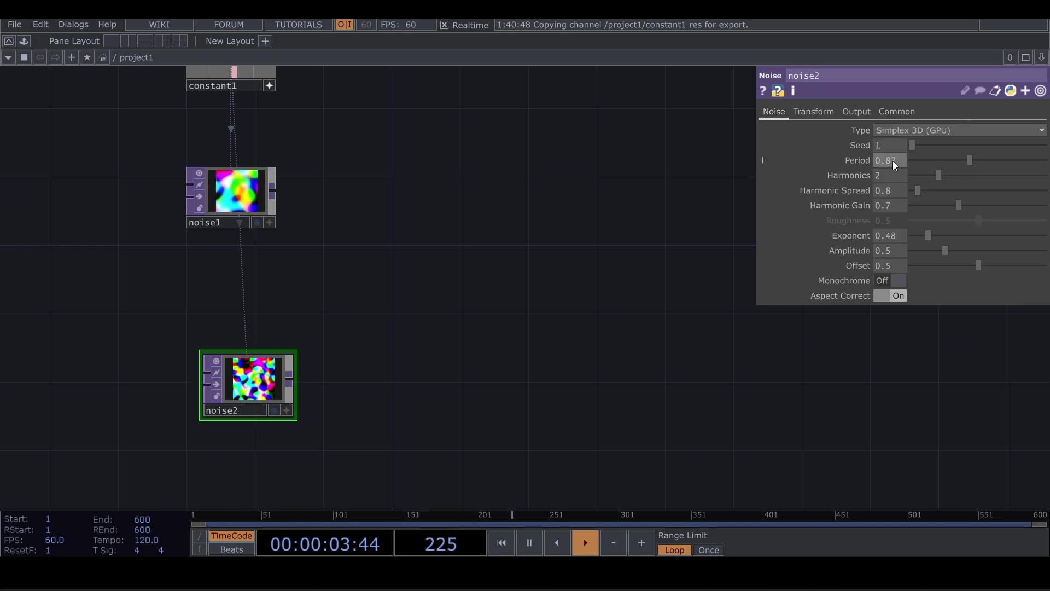
scroll(892, 161, "down", 1)
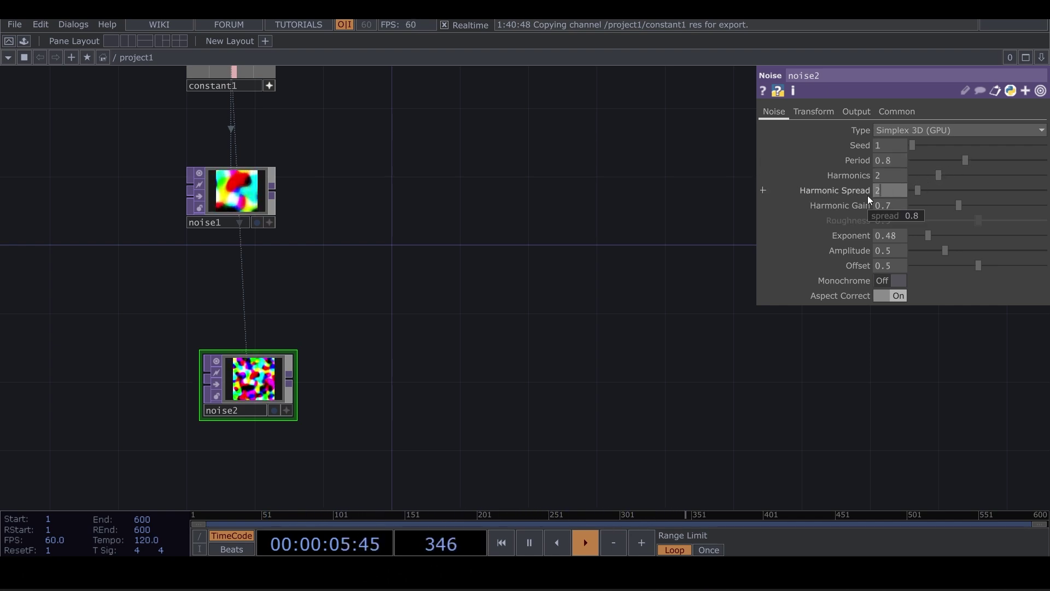
scroll(867, 195, "up", 2)
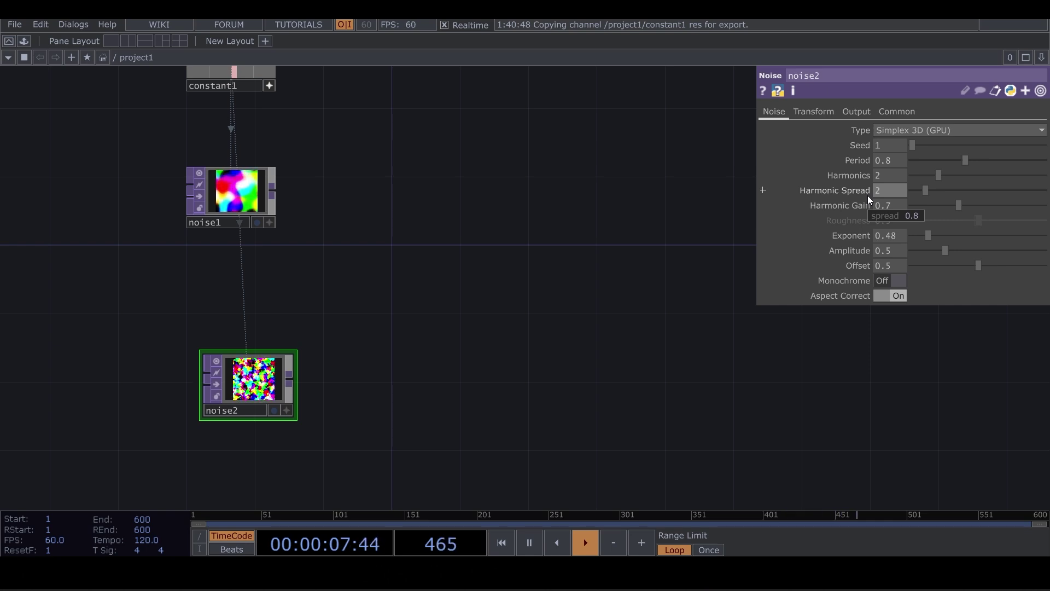
left_click(896, 280)
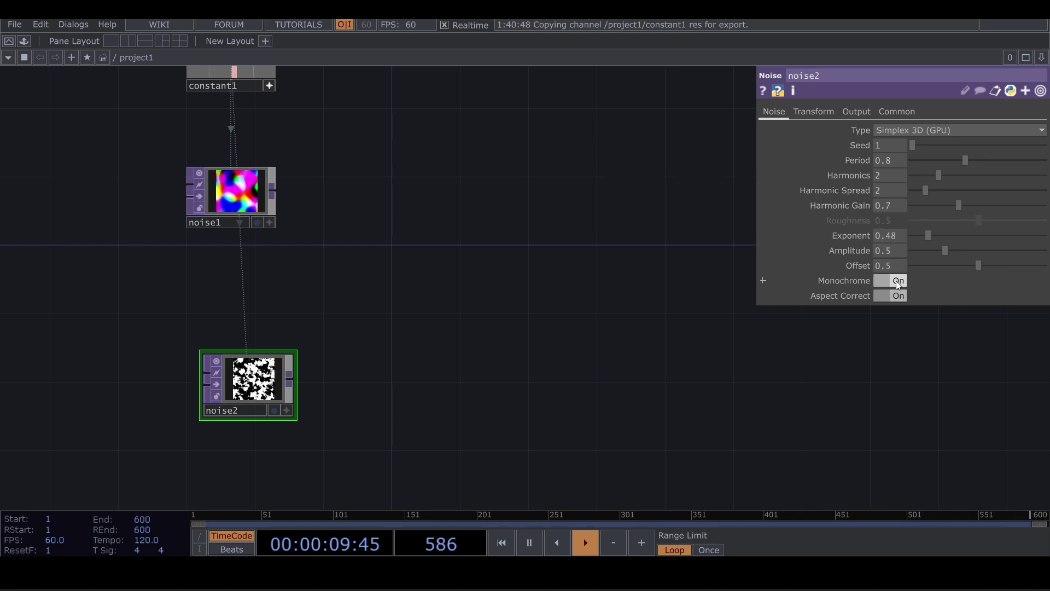
scroll(904, 235, "up", 4)
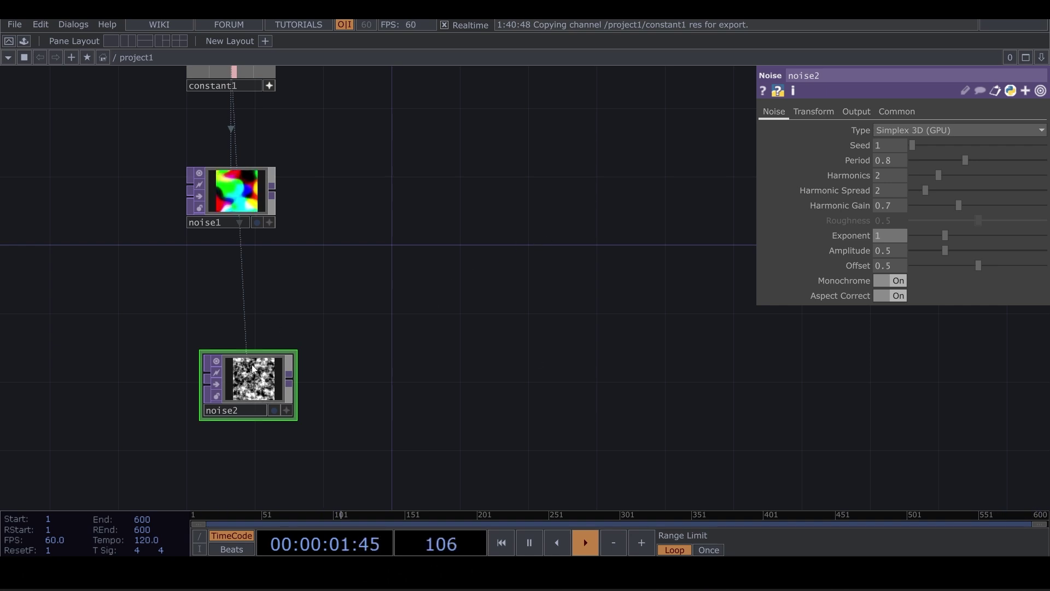
Move noise2 further down and add a Circle TOP between the two noise nodes.
left_click_drag(251, 372, 234, 424)
key("Tab")
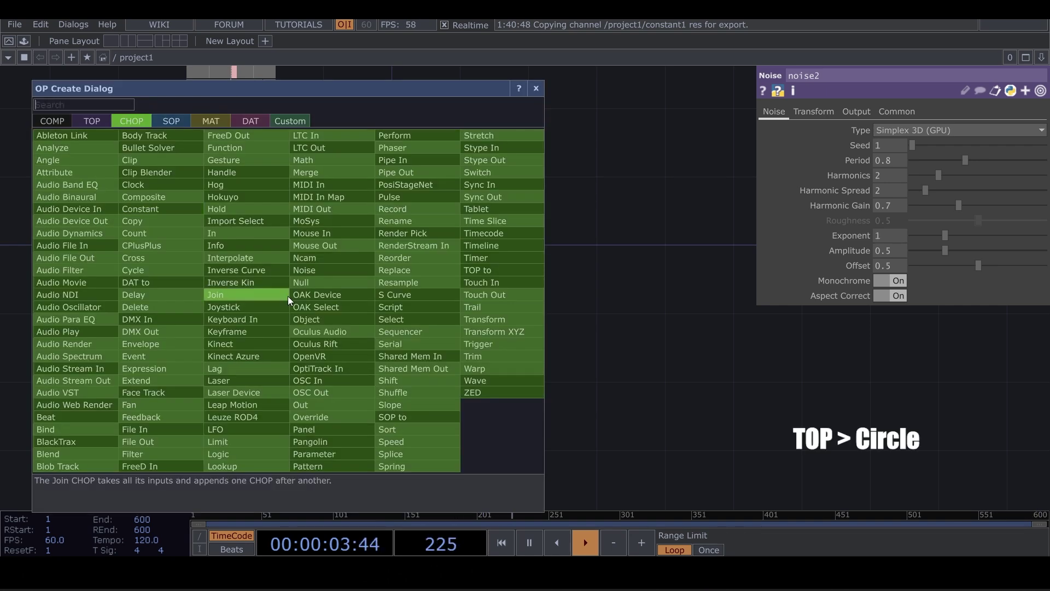
left_click(85, 123)
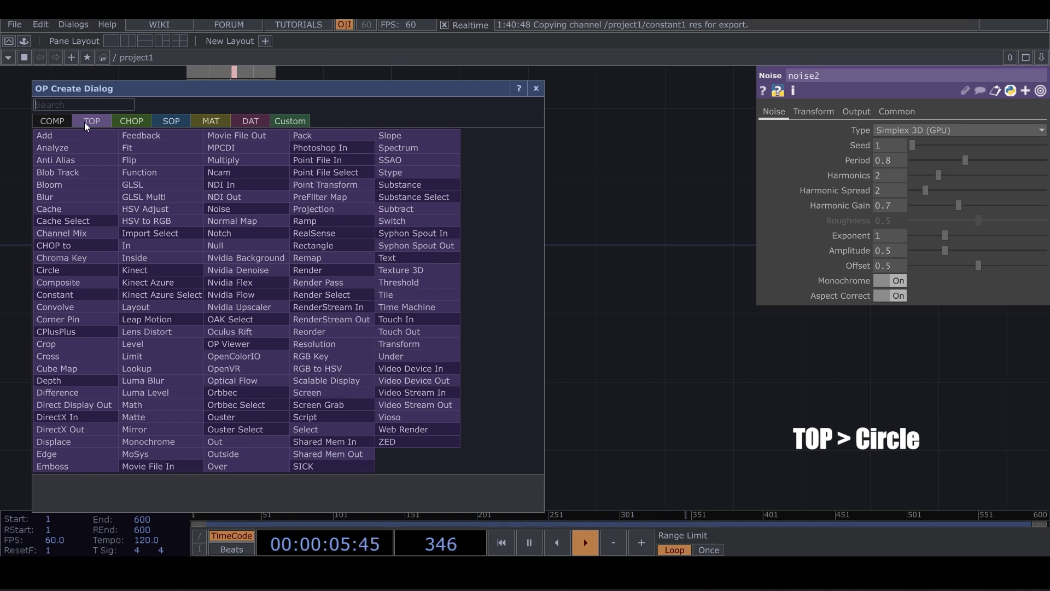
type("ci")
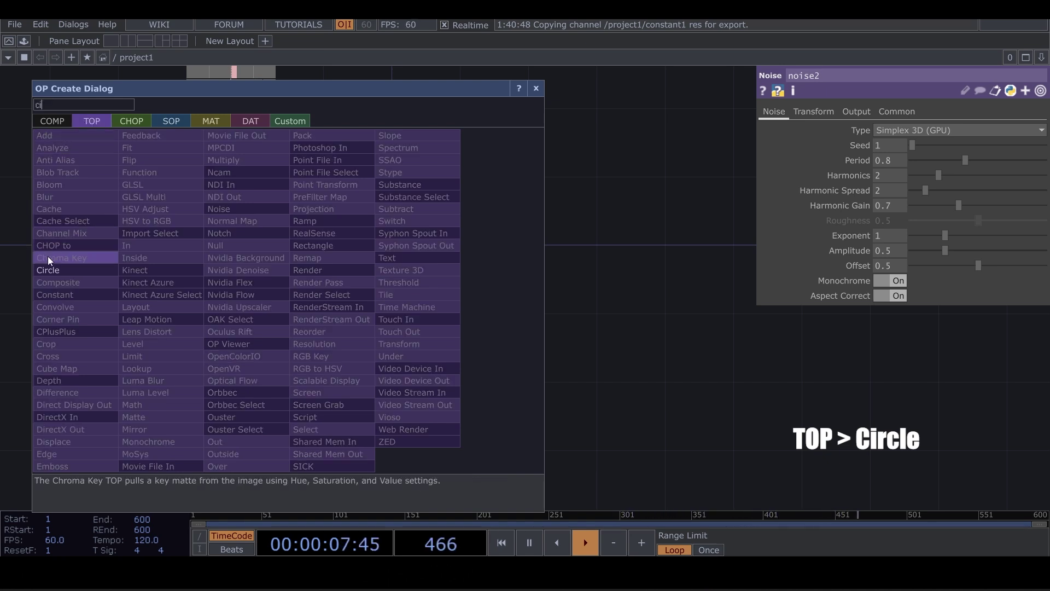
left_click(53, 270)
left_click(218, 314)
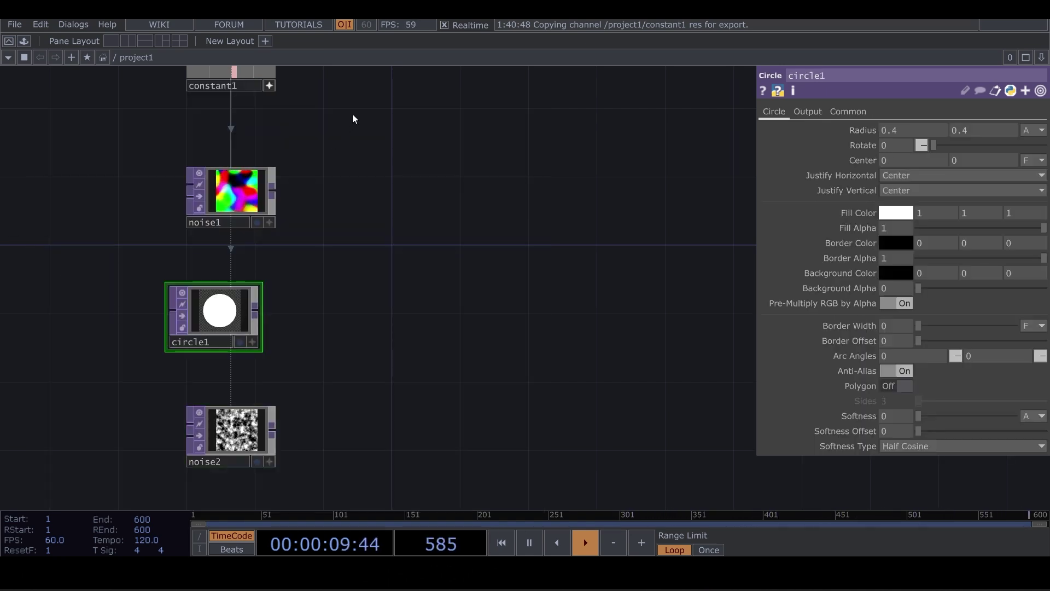
Link both the width and height resolution of circle1 to the constant's res channel as CHOP references.
left_click_drag(352, 117, 359, 178)
left_click_drag(525, 110, 865, 144)
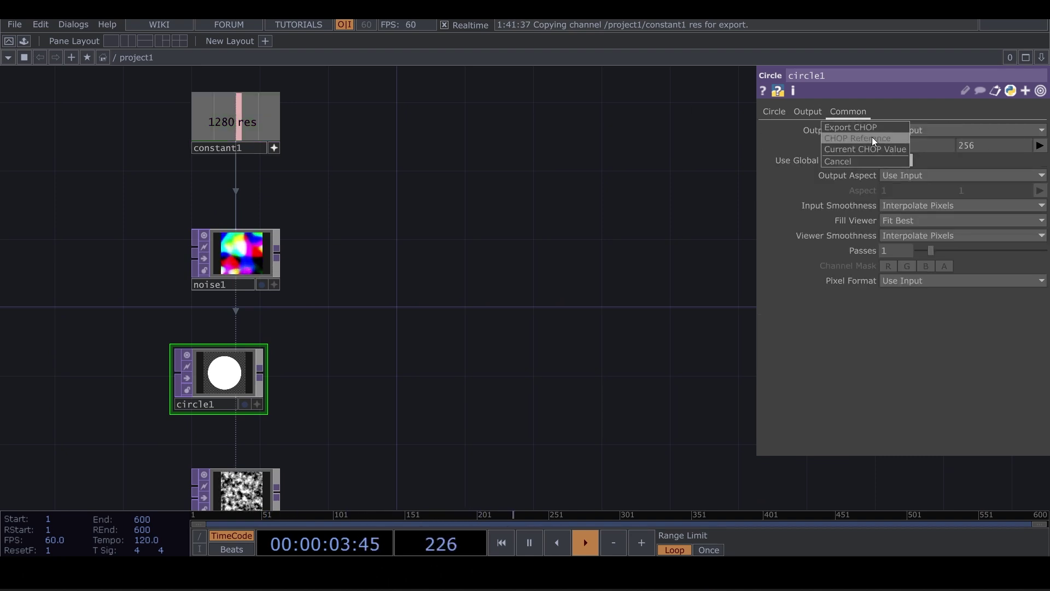
left_click(872, 136)
left_click_drag(406, 342, 352, 254)
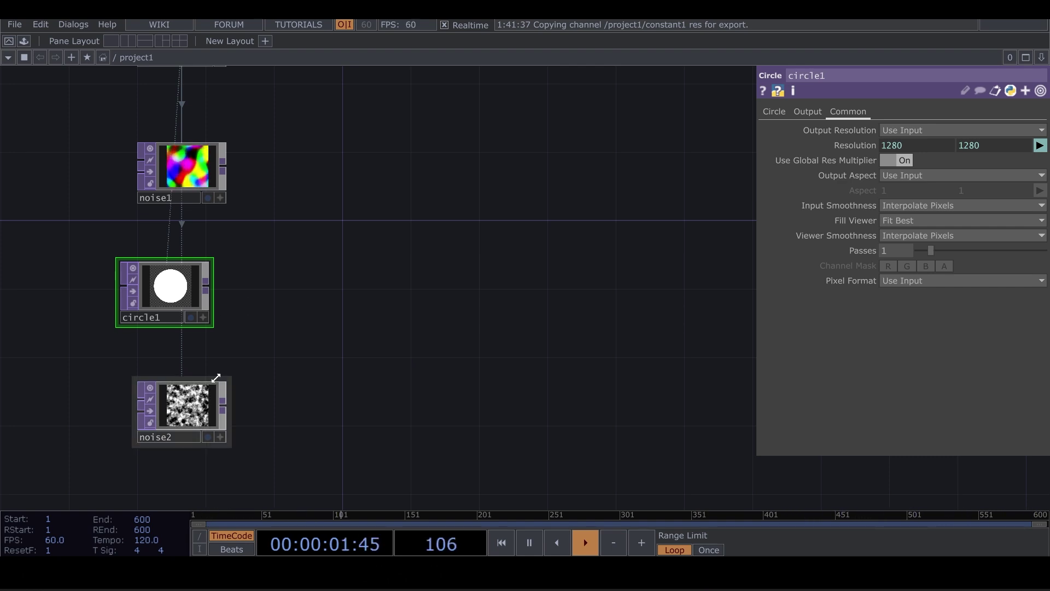
Shift noise2 so it sits staggered below circle1, and show only its non-default parameters.
left_click_drag(202, 402, 168, 385)
scroll(180, 383, "up", 3)
left_click(140, 391)
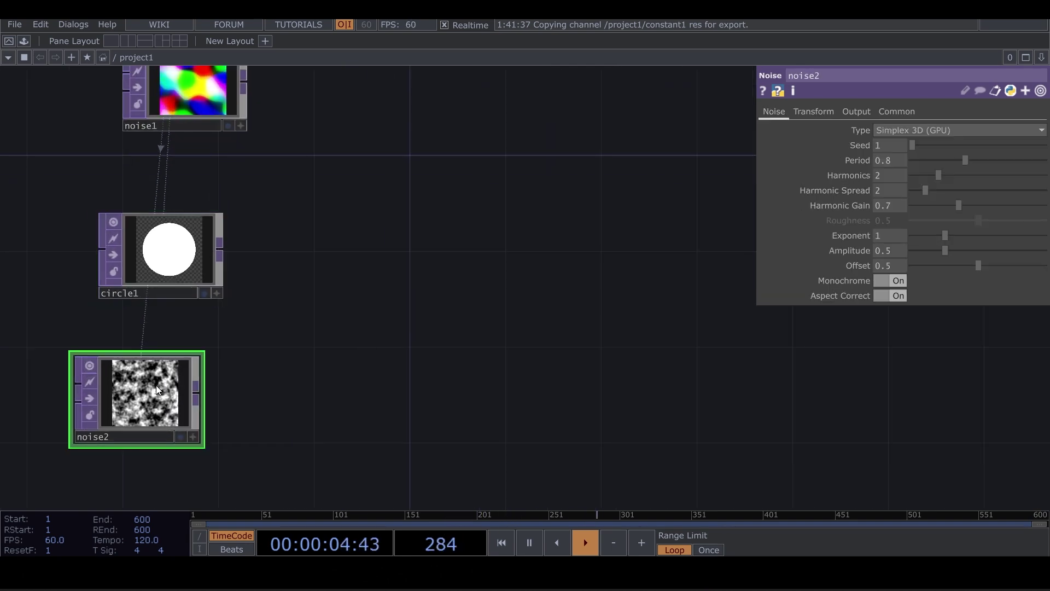
left_click(1040, 90)
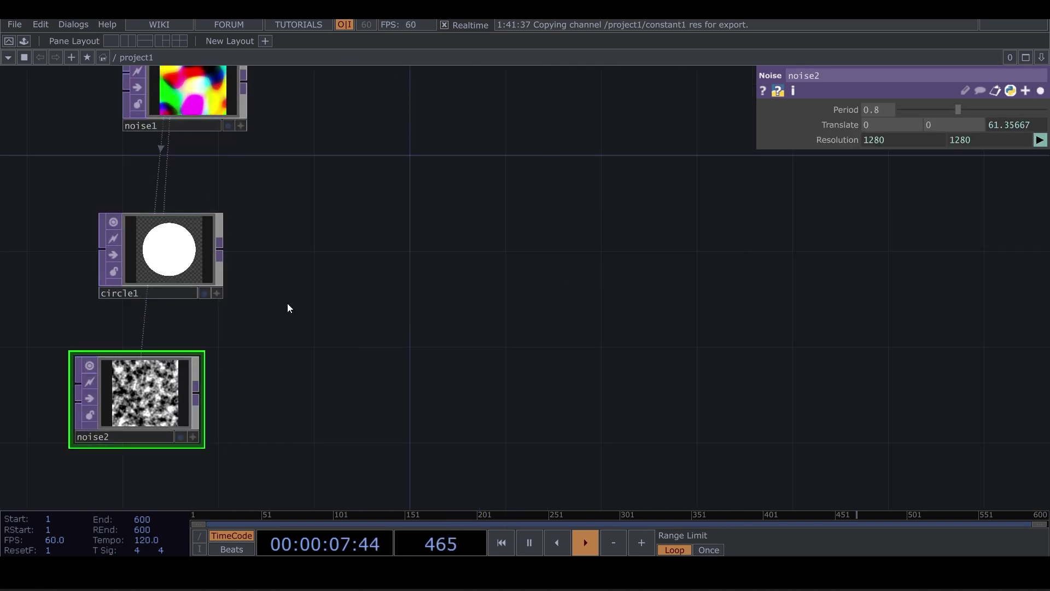
Add a Displace TOP fed by circle1 and connect noise2 to its second input.
right_click(226, 253)
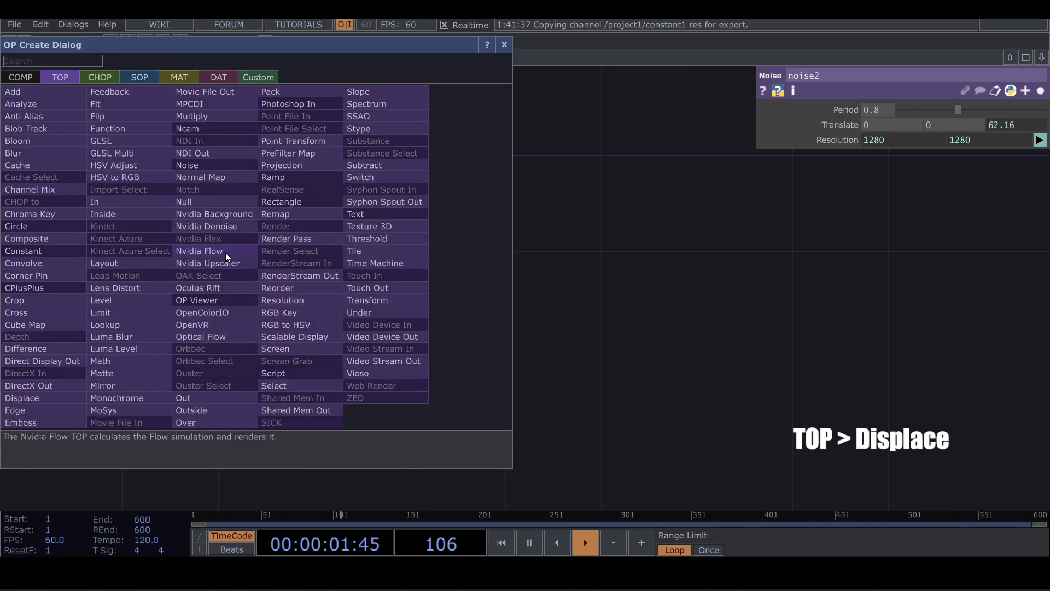
type("d")
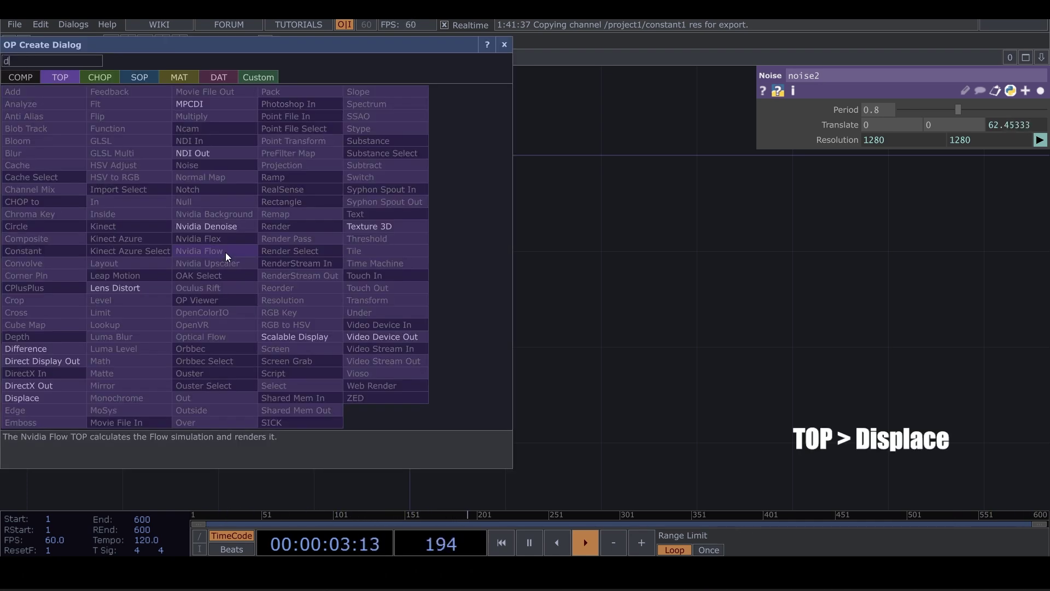
left_click(37, 402)
left_click(484, 276)
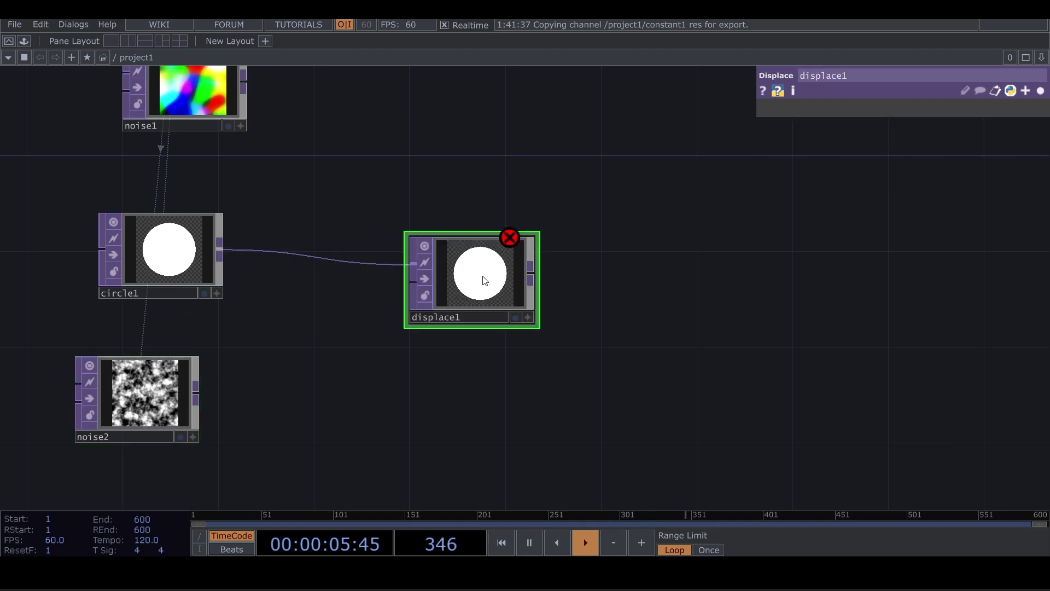
left_click(198, 390)
left_click(395, 303)
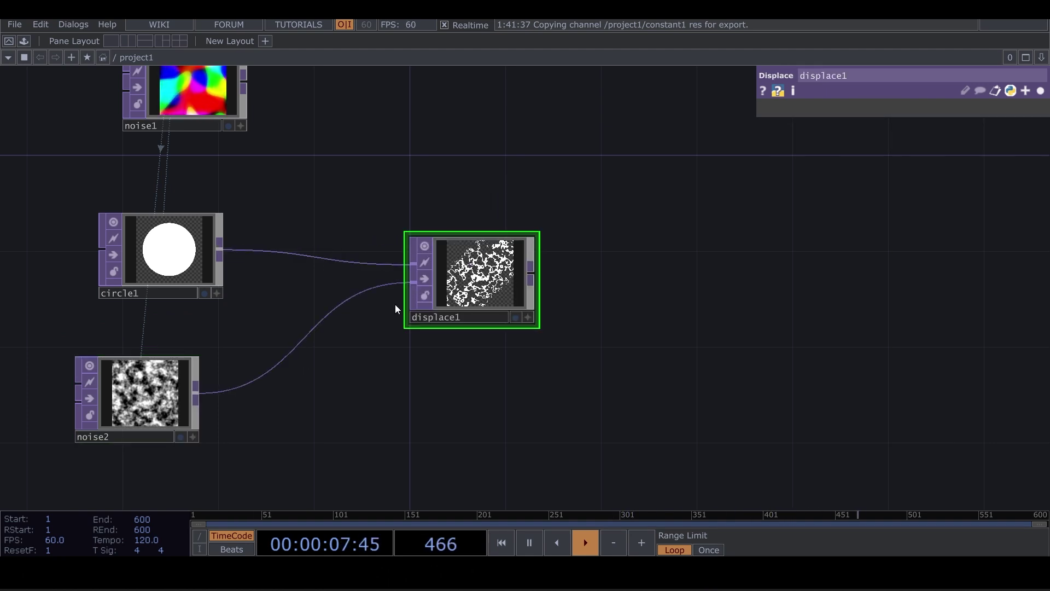
Show all of displace1's parameters and set both displace weight values to .02.
scroll(441, 277, "up", 3)
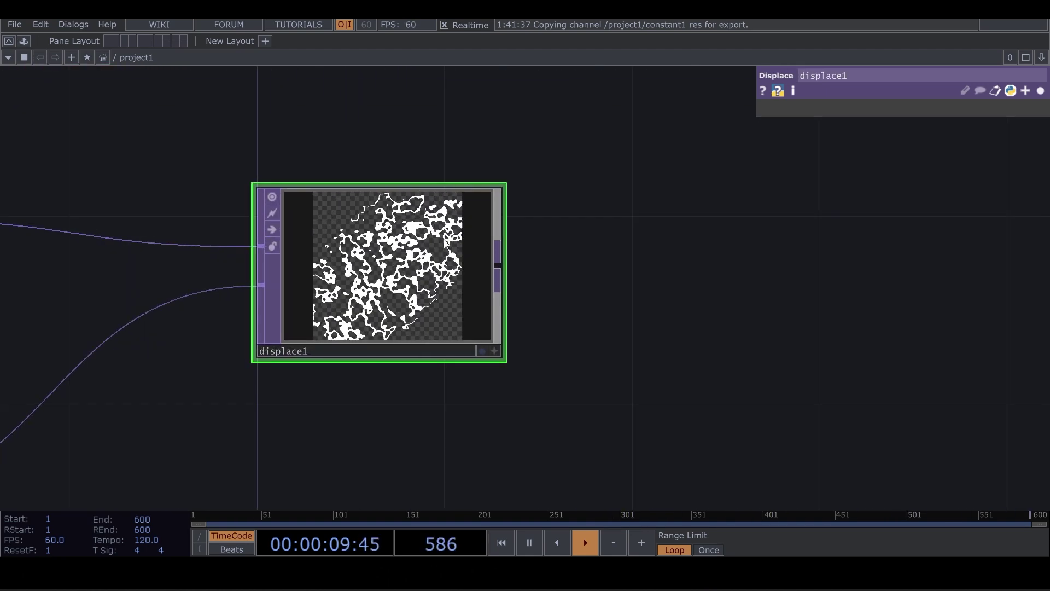
scroll(445, 244, "up", 5)
scroll(443, 178, "down", 3)
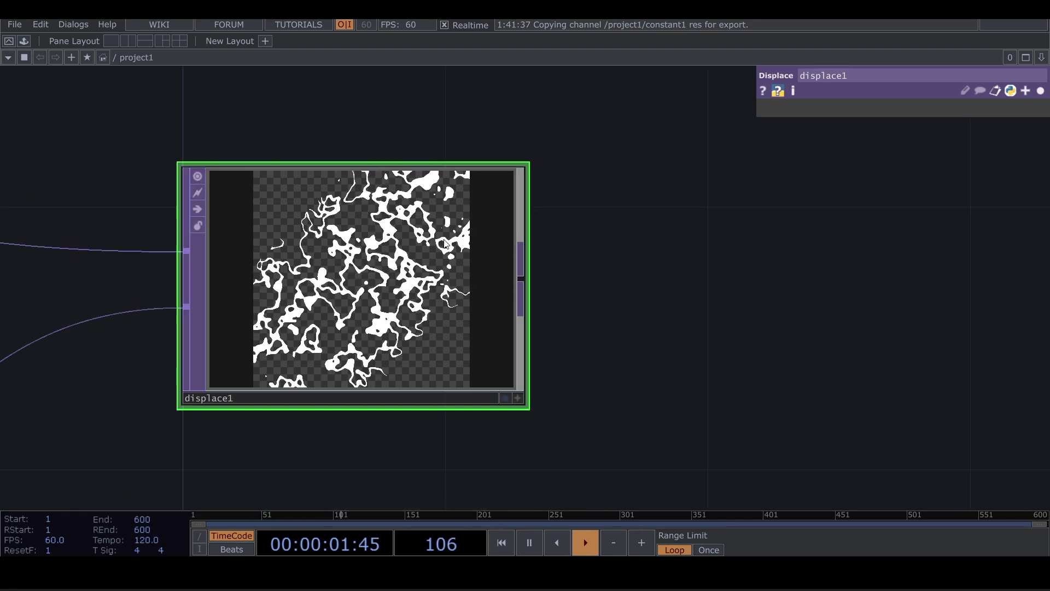
left_click(911, 102)
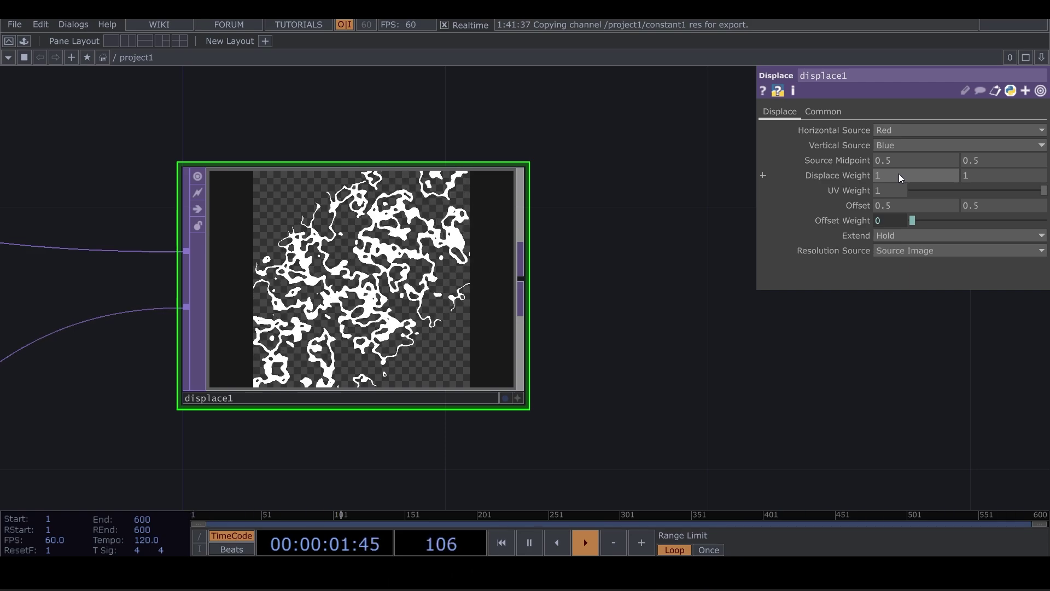
middle_click(846, 173)
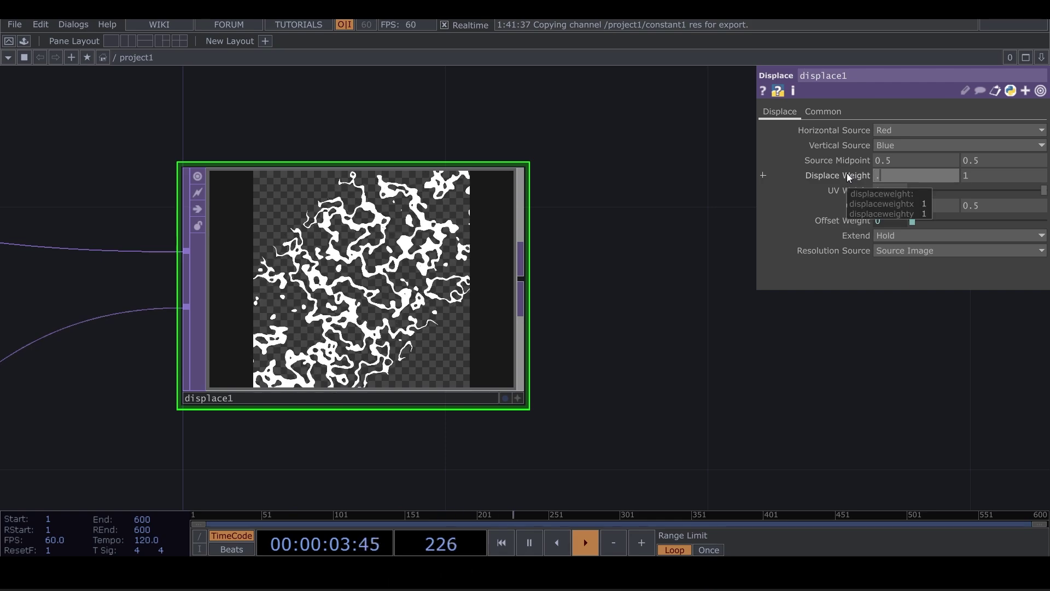
type("2")
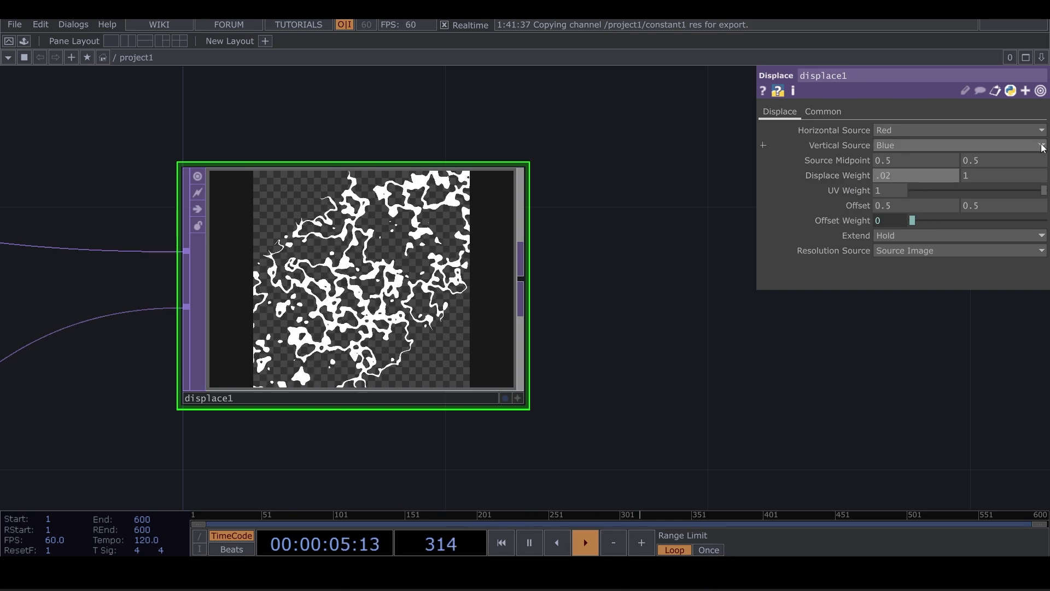
left_click(988, 175)
type(".02")
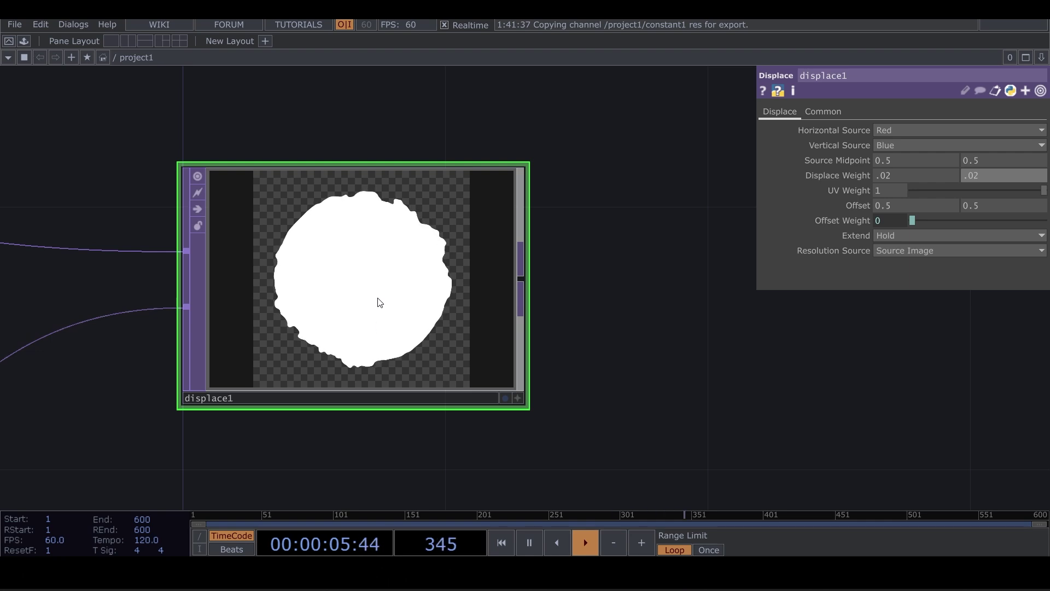
Add an Edge TOP connected to the output of displace1.
key("Tab")
left_click(302, 434)
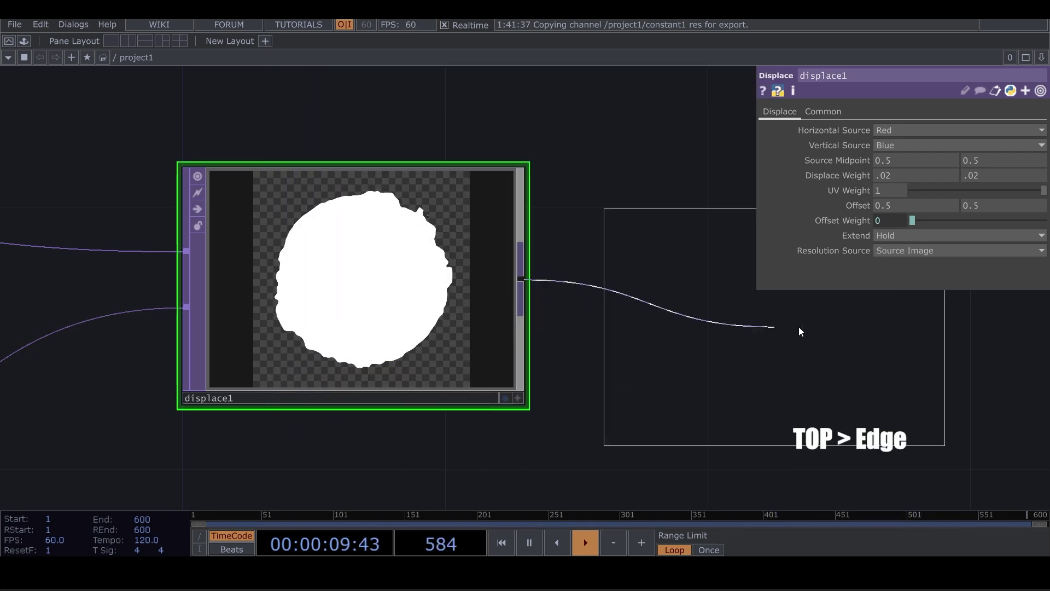
left_click(849, 330)
left_click_drag(675, 205, 346, 146)
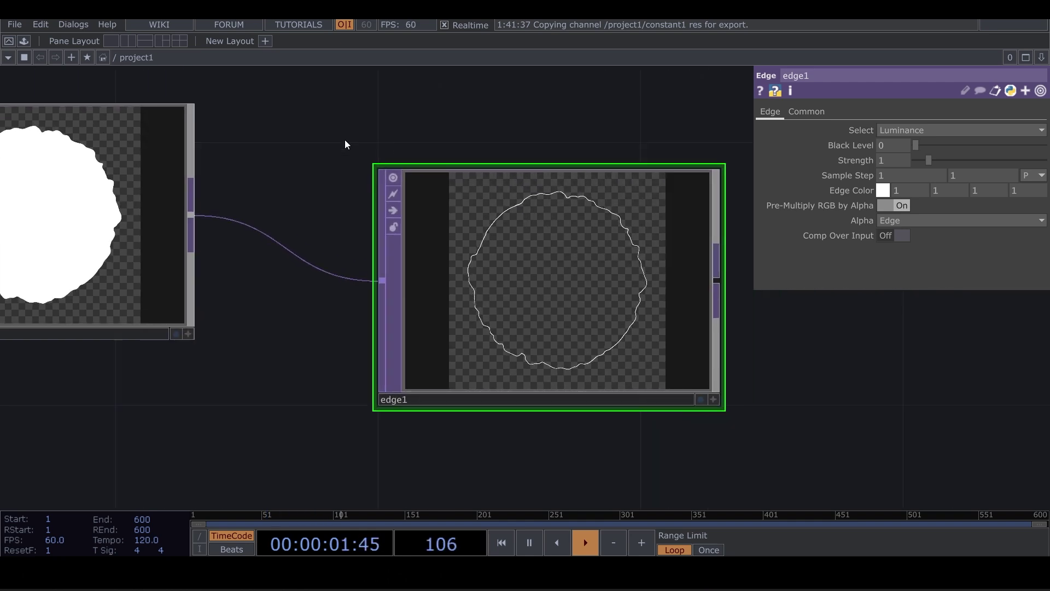
left_click_drag(820, 365, 809, 363)
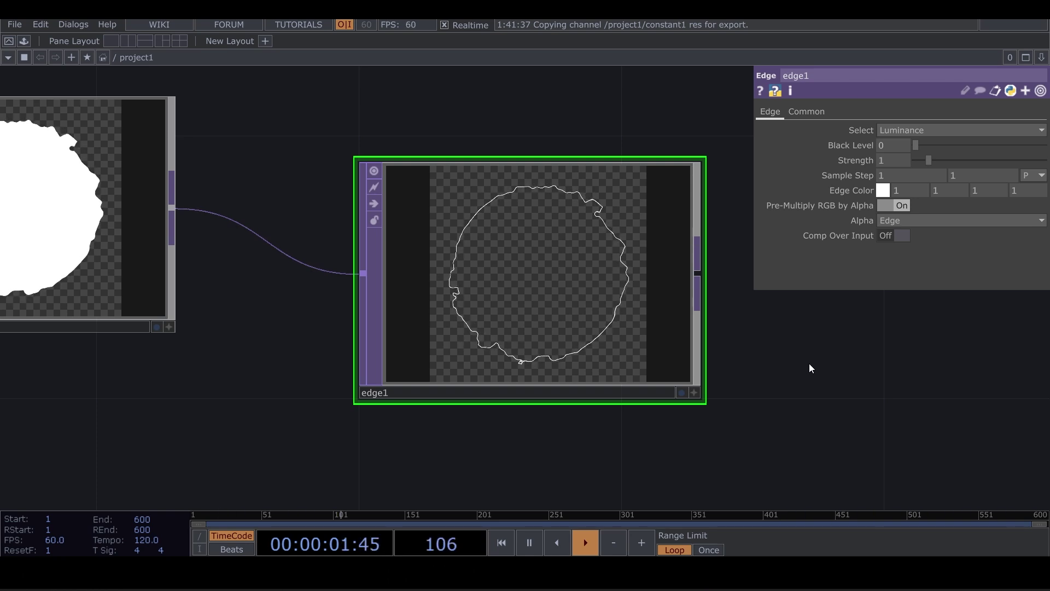
Align edge1 in line with displace1 and set its strength to 1.3.
scroll(545, 304, "down", 5)
left_click_drag(547, 301, 651, 277)
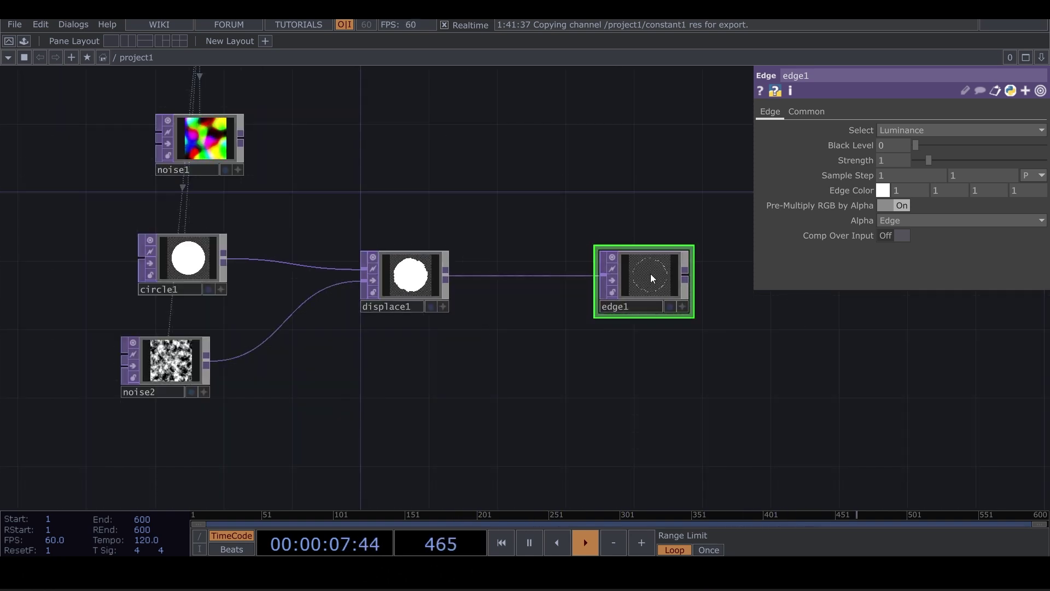
left_click(890, 160)
type("1.3")
key("Return")
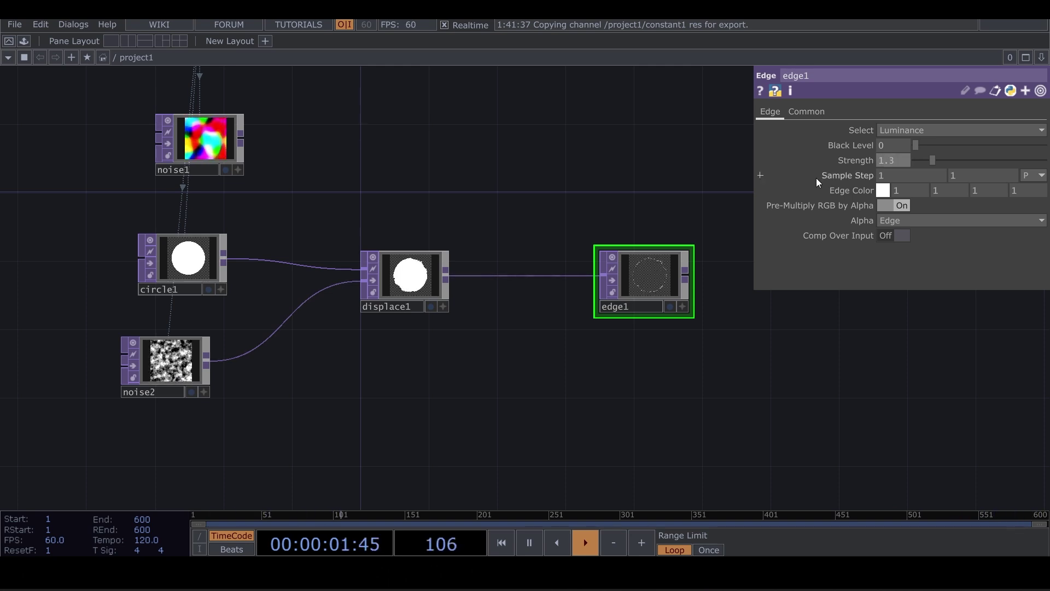
scroll(668, 290, "up", 5)
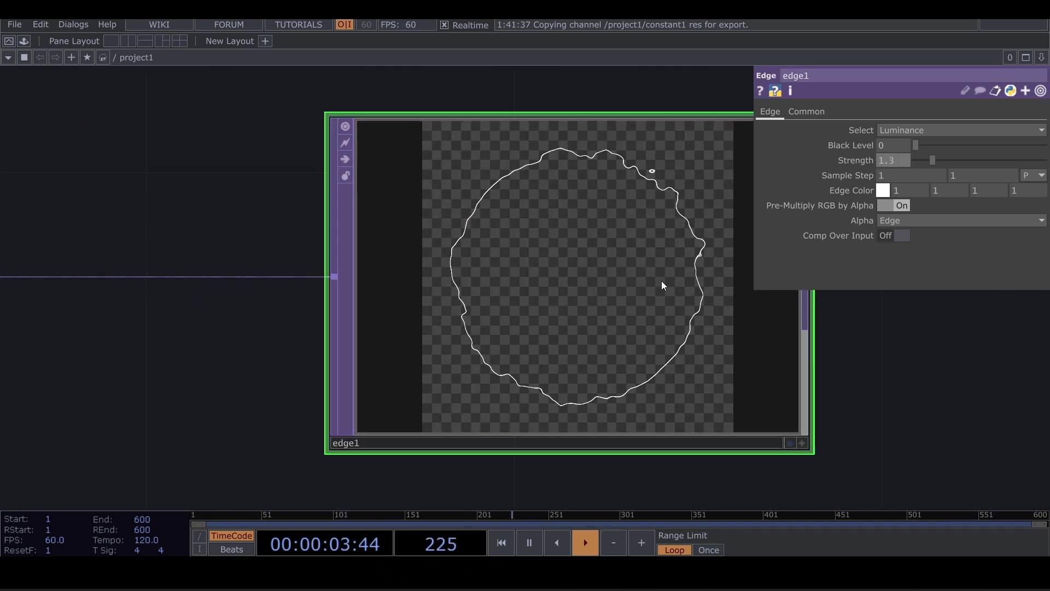
scroll(662, 281, "down", 5)
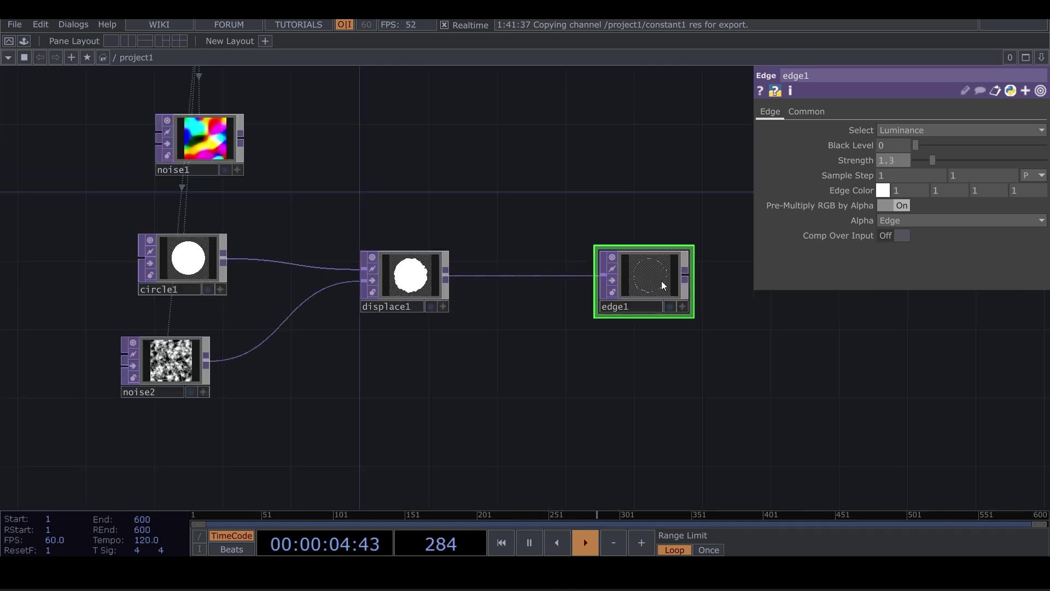
Insert a Composite TOP between displace1 and edge1 and connect noise1 as its second input.
right_click(527, 274)
left_click(546, 259)
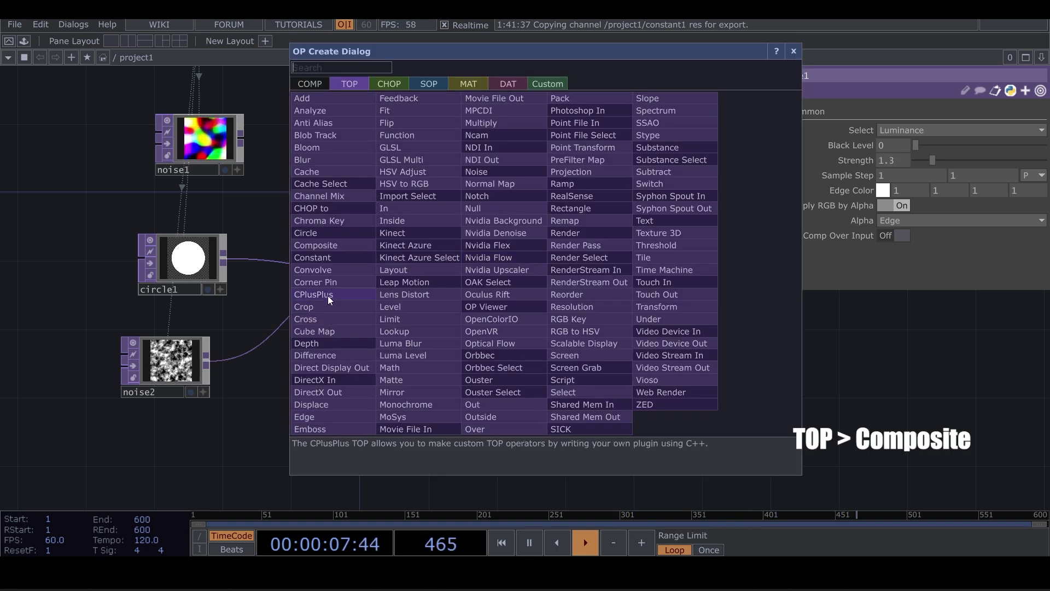
left_click(326, 242)
left_click(520, 217)
left_click_drag(241, 138, 468, 235)
scroll(516, 199, "up", 6)
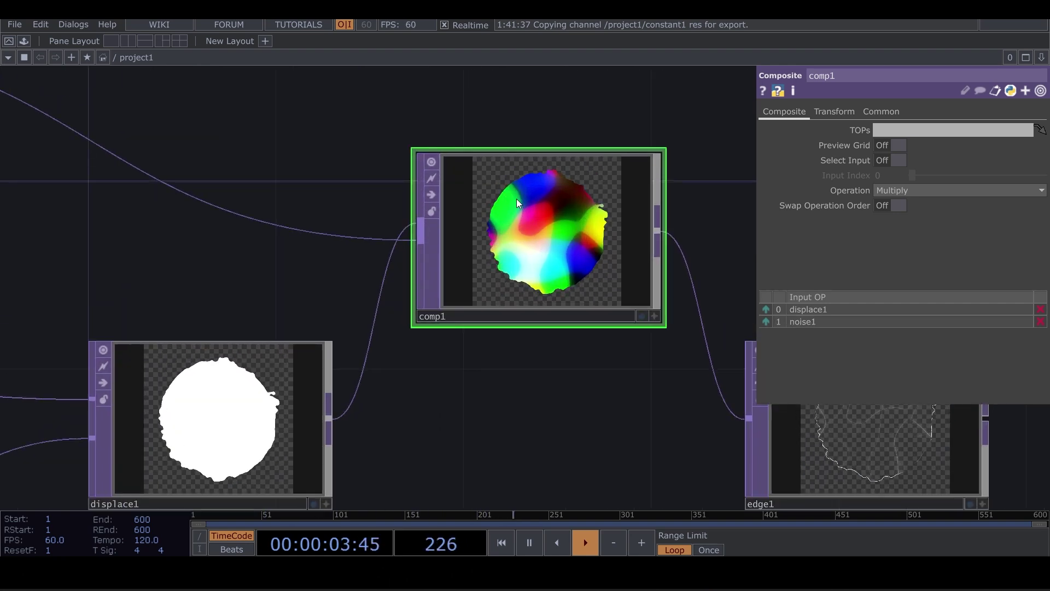
scroll(516, 198, "down", 6)
left_click_drag(615, 405, 246, 357)
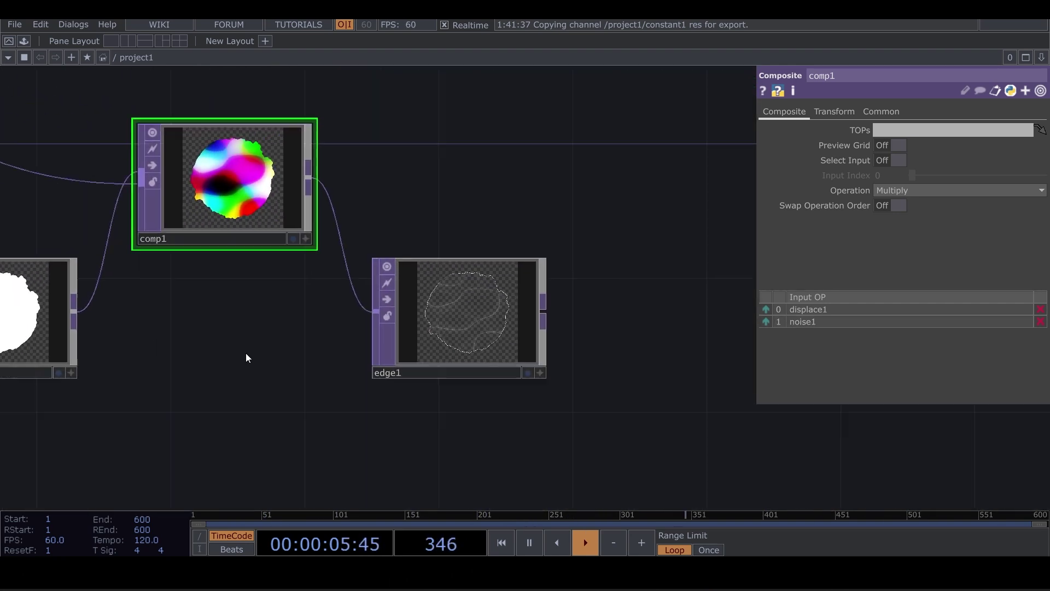
scroll(449, 315, "up", 6)
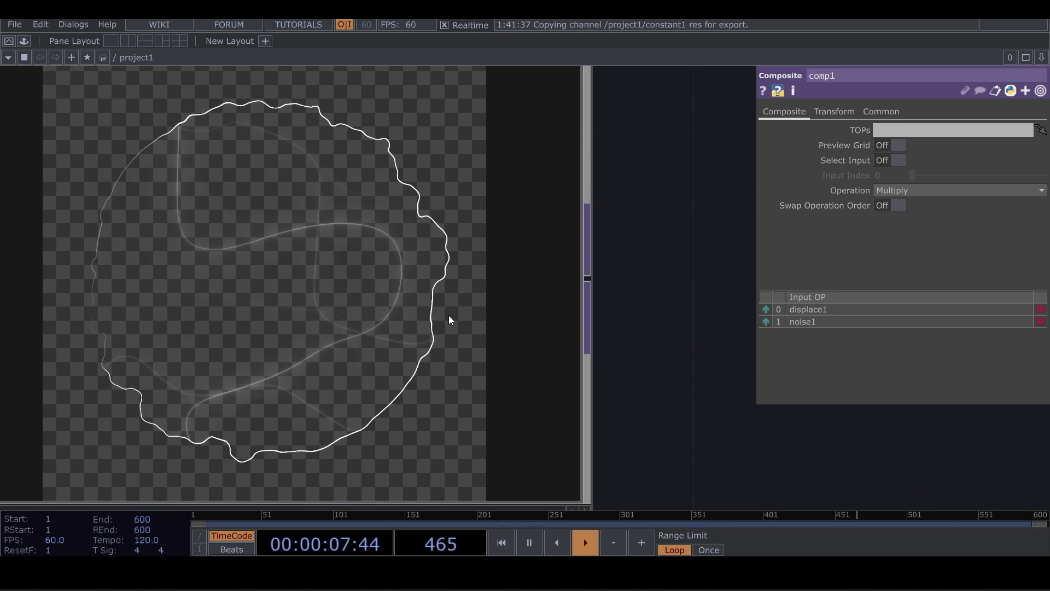
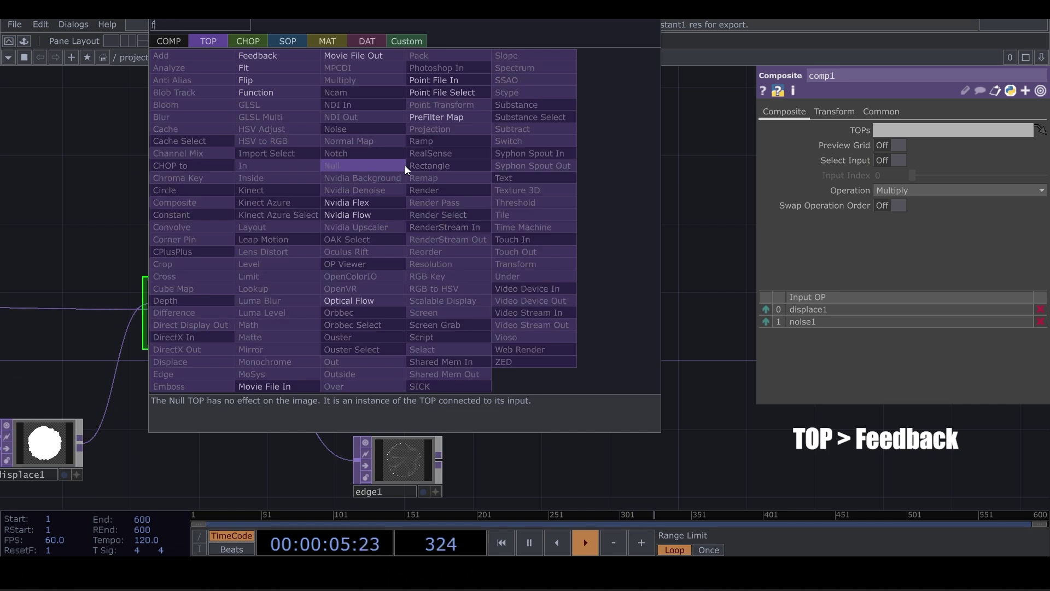
Add a Feedback TOP above the edge node and connect comp1's output to it.
left_click(298, 55)
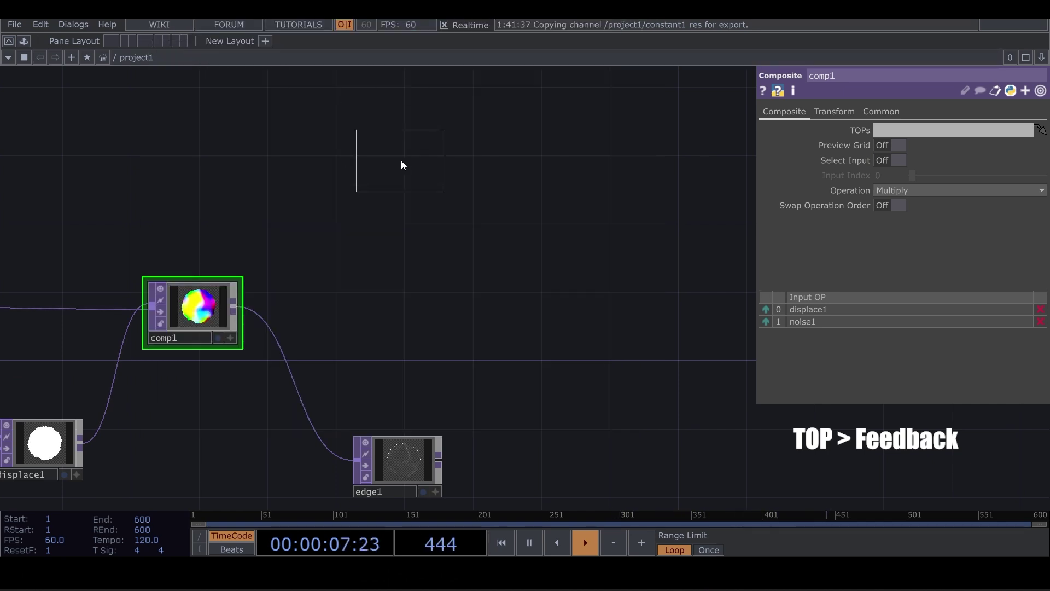
left_click(401, 162)
left_click_drag(239, 301, 350, 164)
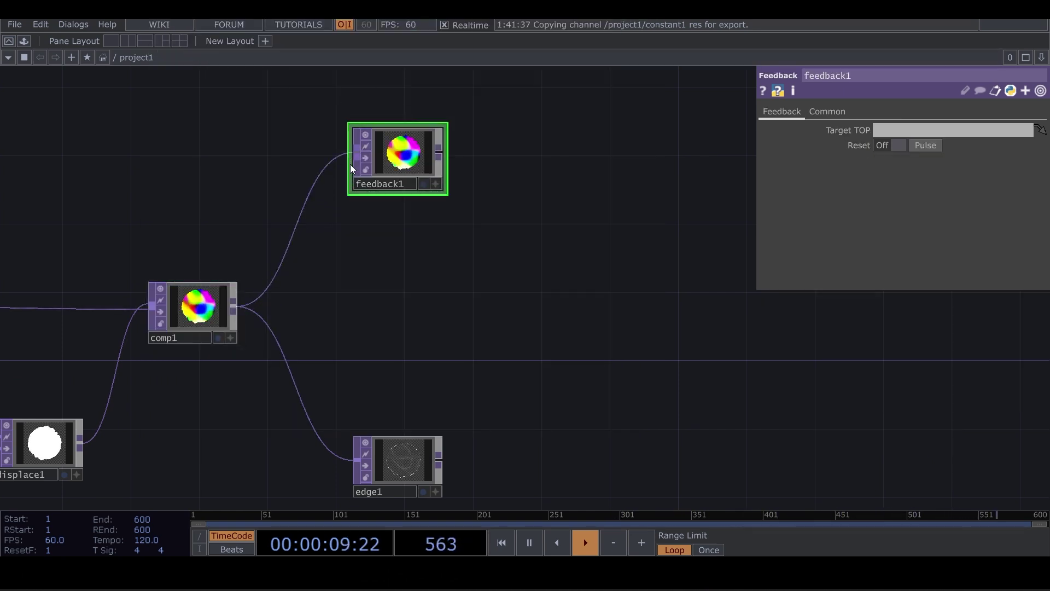
Add a Level TOP after feedback1 and set its opacity to .95.
left_click_drag(479, 203, 416, 319)
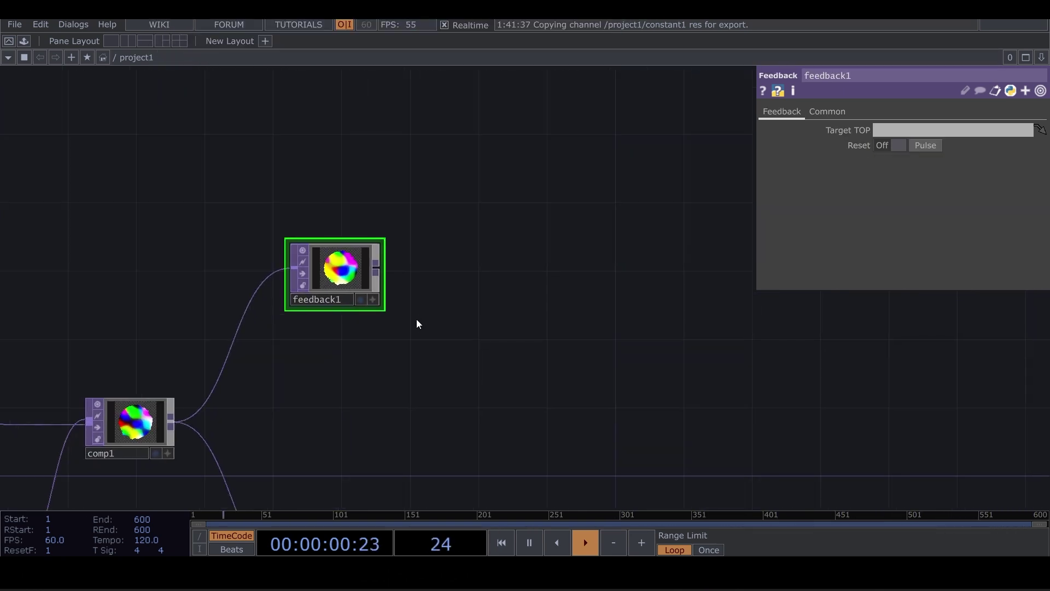
right_click(379, 265)
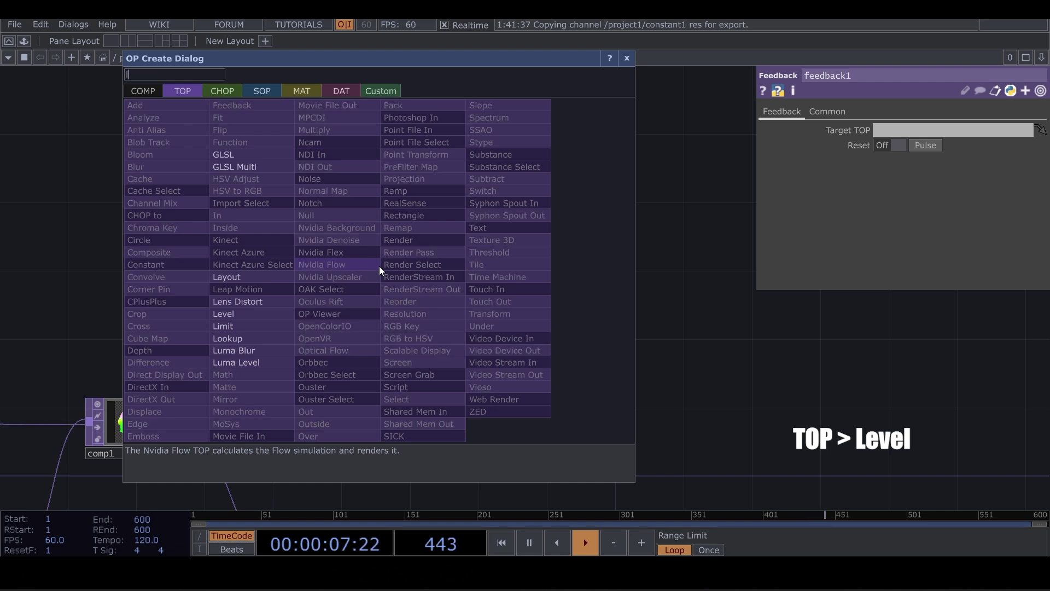
left_click(263, 316)
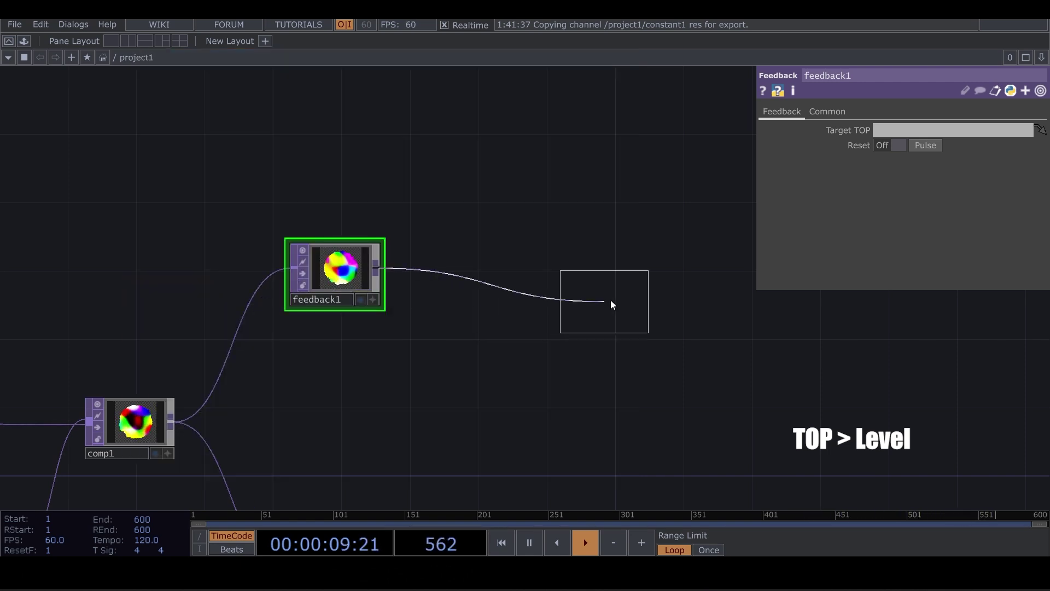
left_click(612, 299)
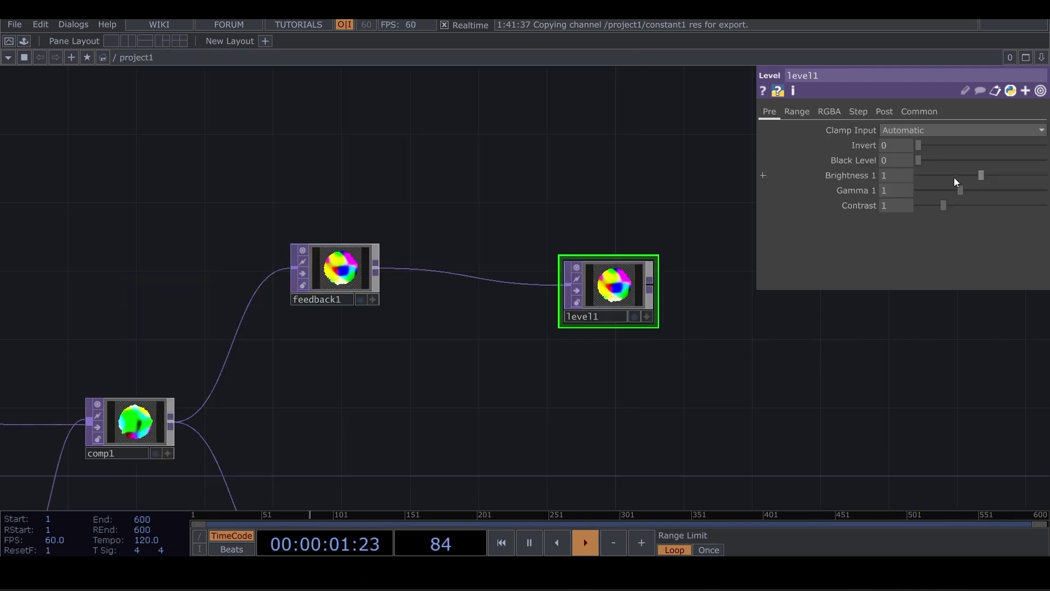
left_click(884, 111)
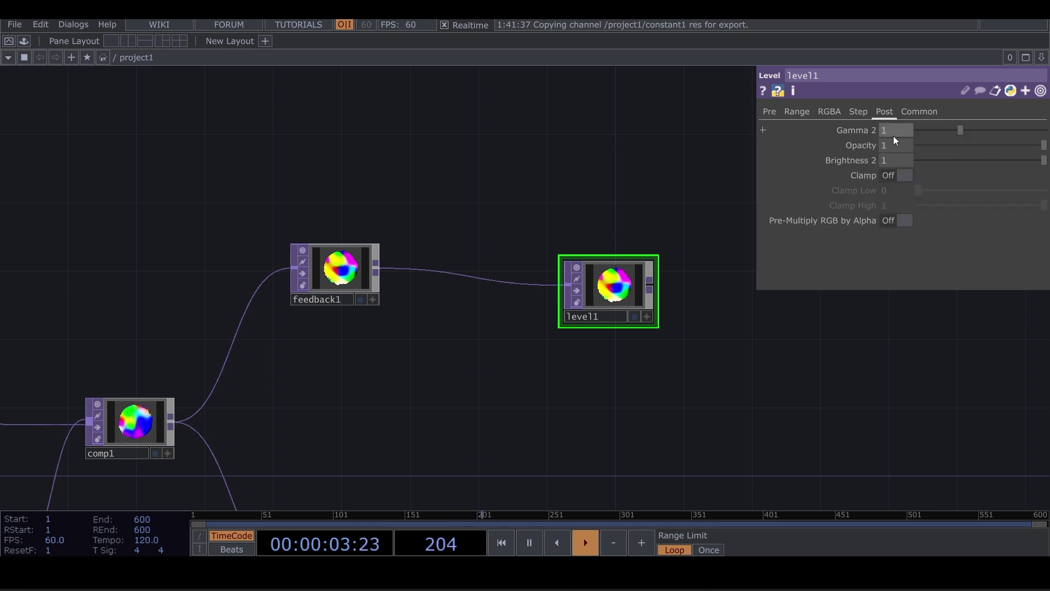
type(".95")
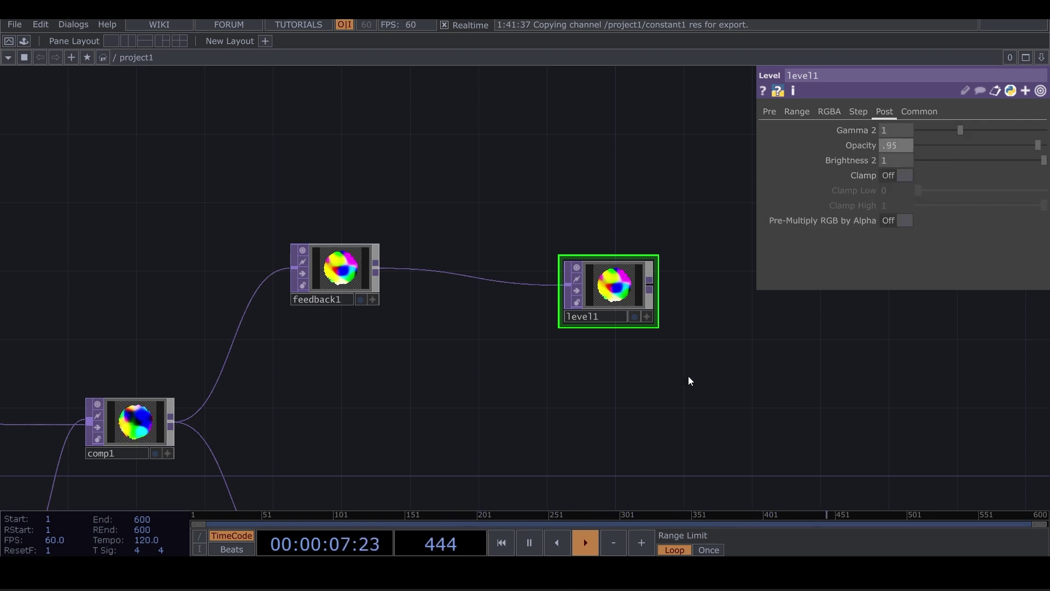
left_click_drag(688, 376, 530, 184)
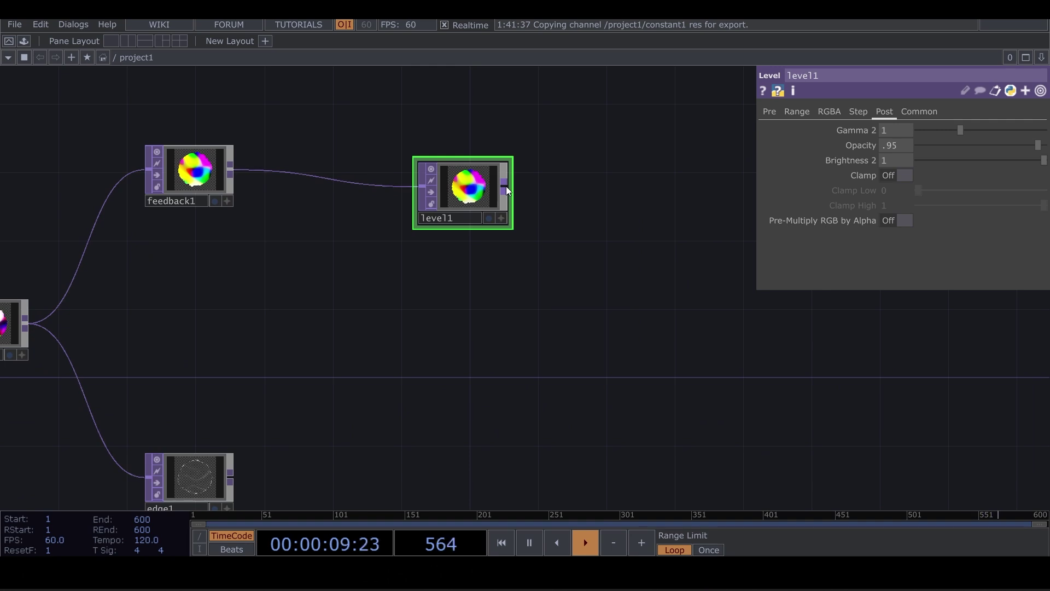
Add a Composite TOP after level1 and connect comp1's output as its second input.
right_click(507, 186)
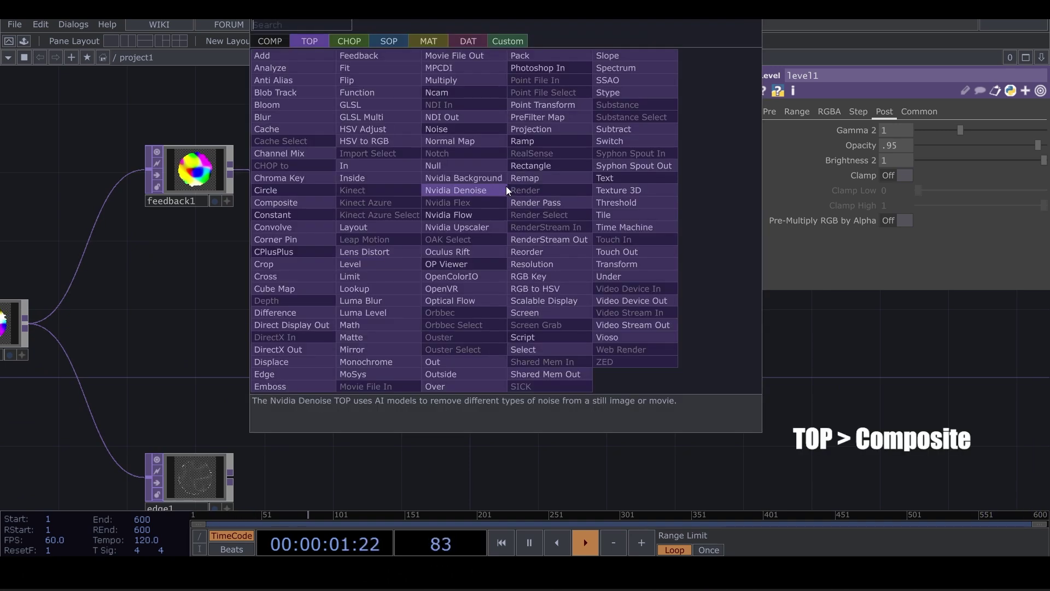
left_click(324, 204)
left_click(583, 311)
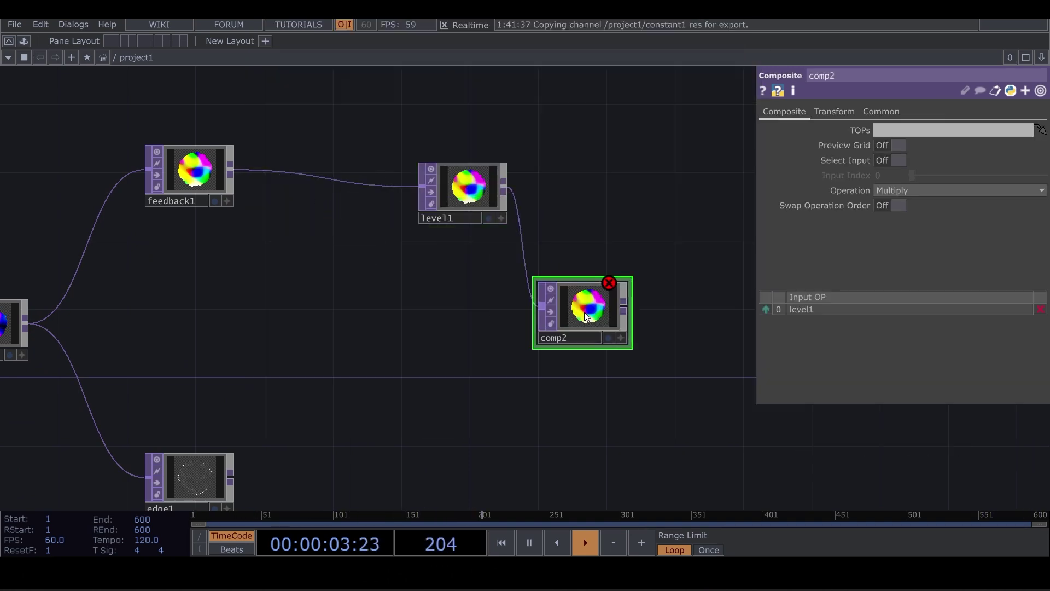
scroll(584, 312, "down", 2)
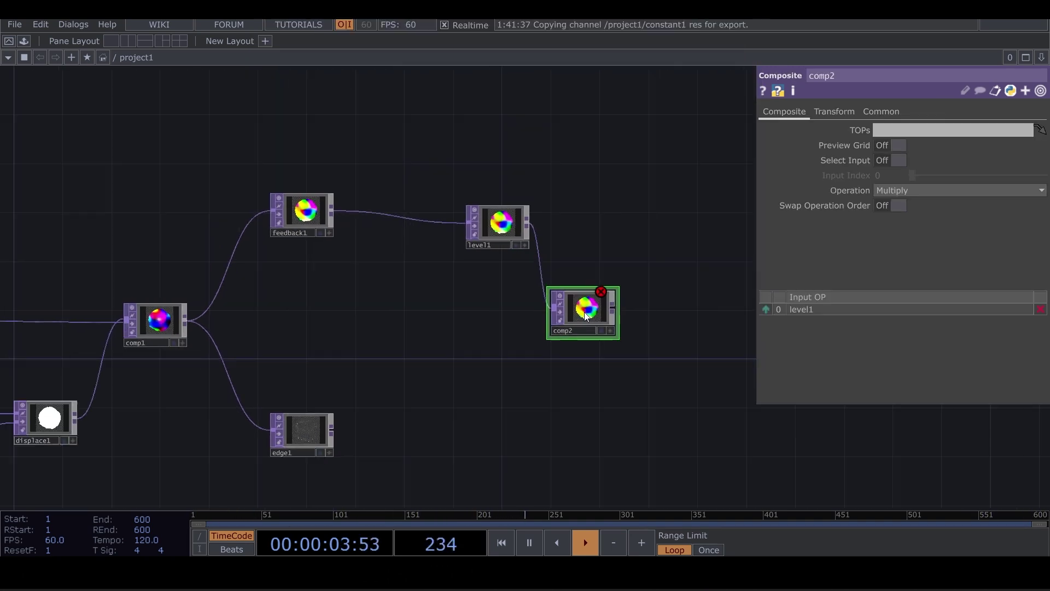
left_click(185, 321)
left_click(550, 325)
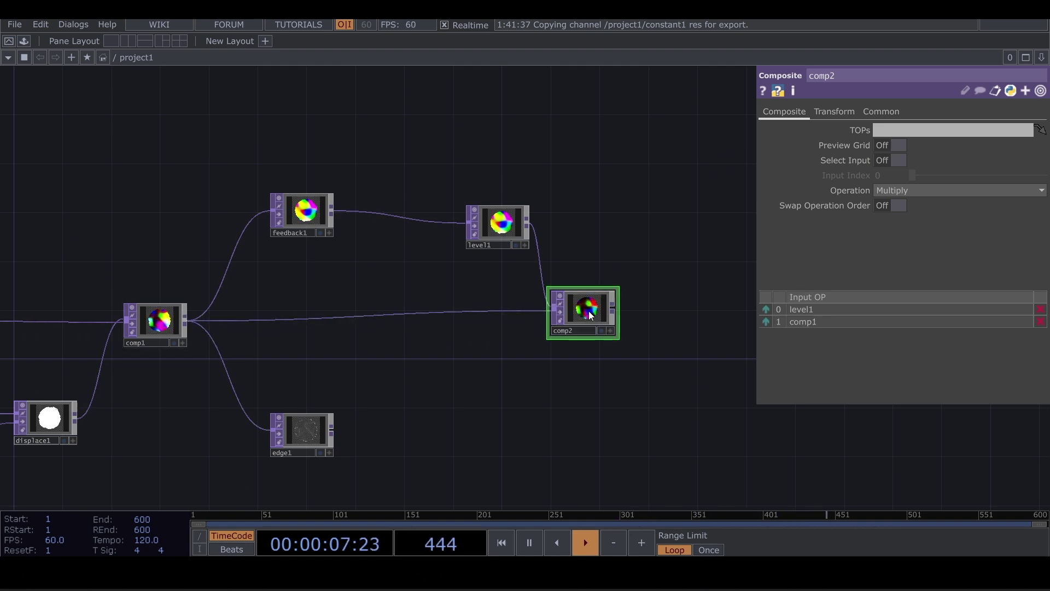
Make comp2 the target TOP of feedback1 and set comp2's operation to Add.
left_click_drag(590, 315, 323, 221)
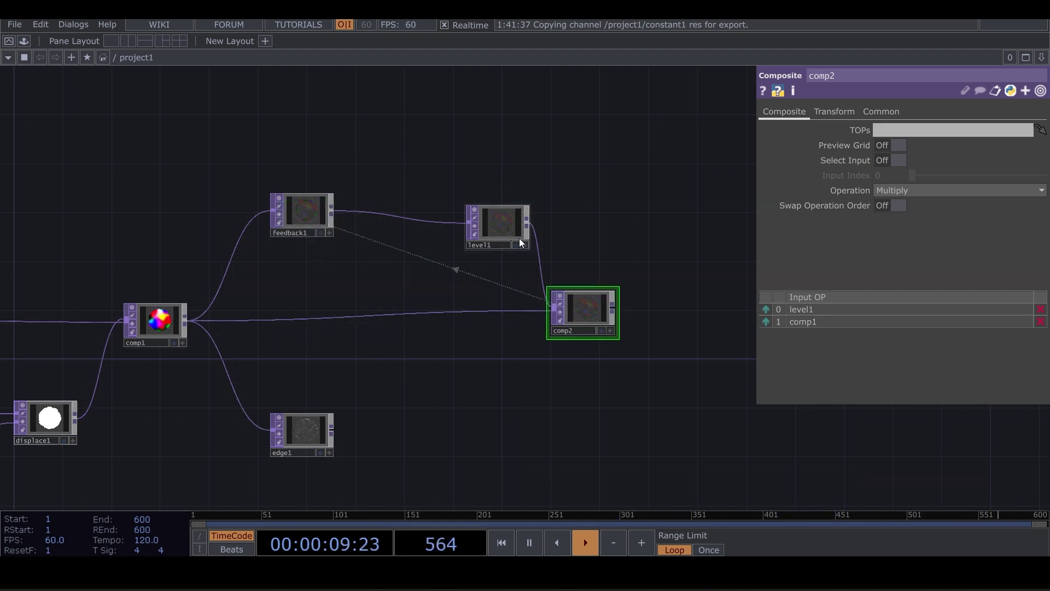
left_click(924, 191)
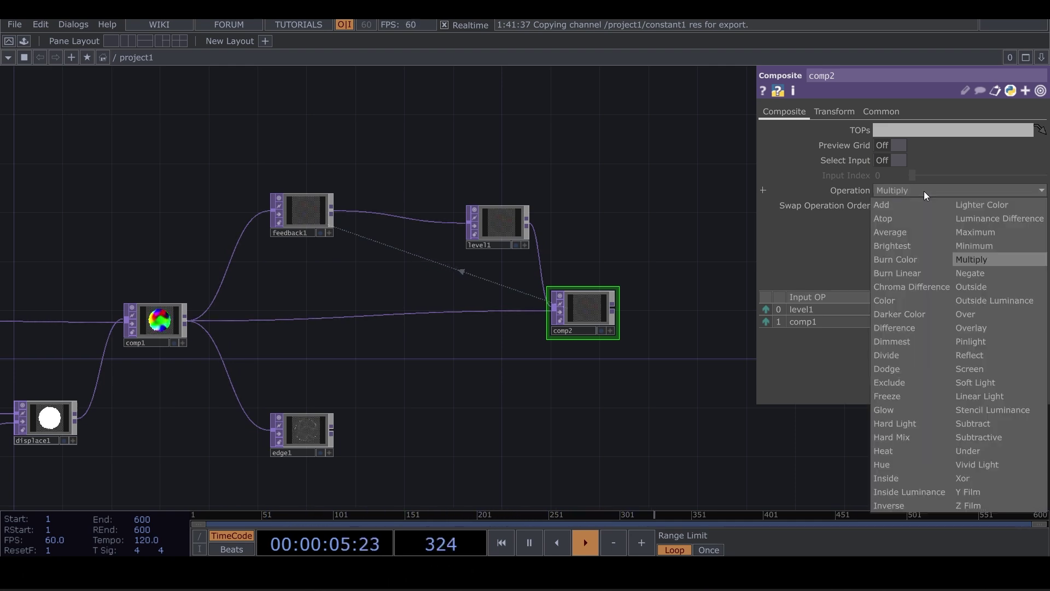
left_click(900, 203)
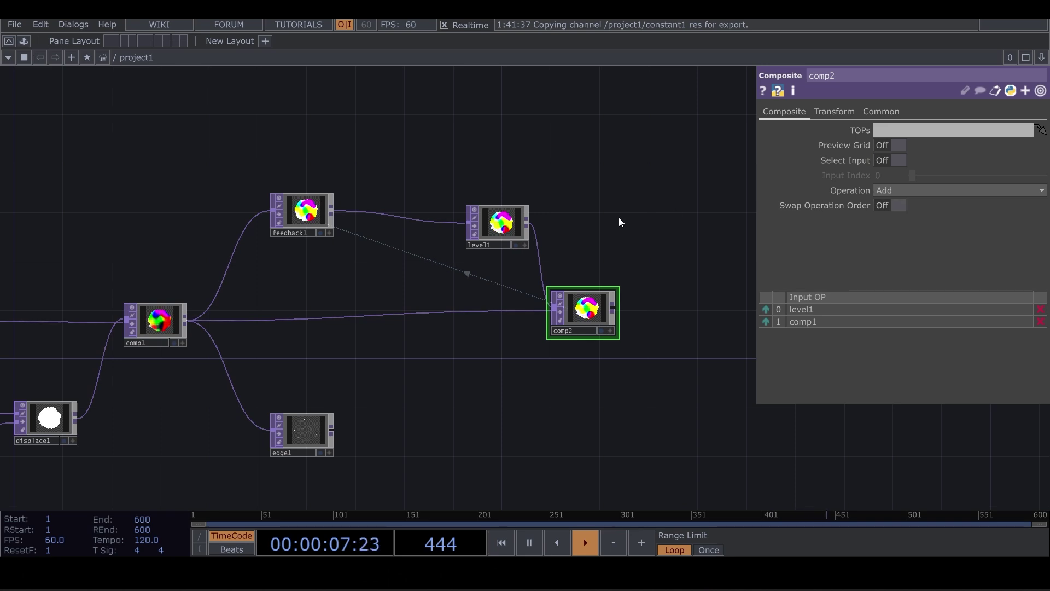
scroll(599, 310, "up", 3)
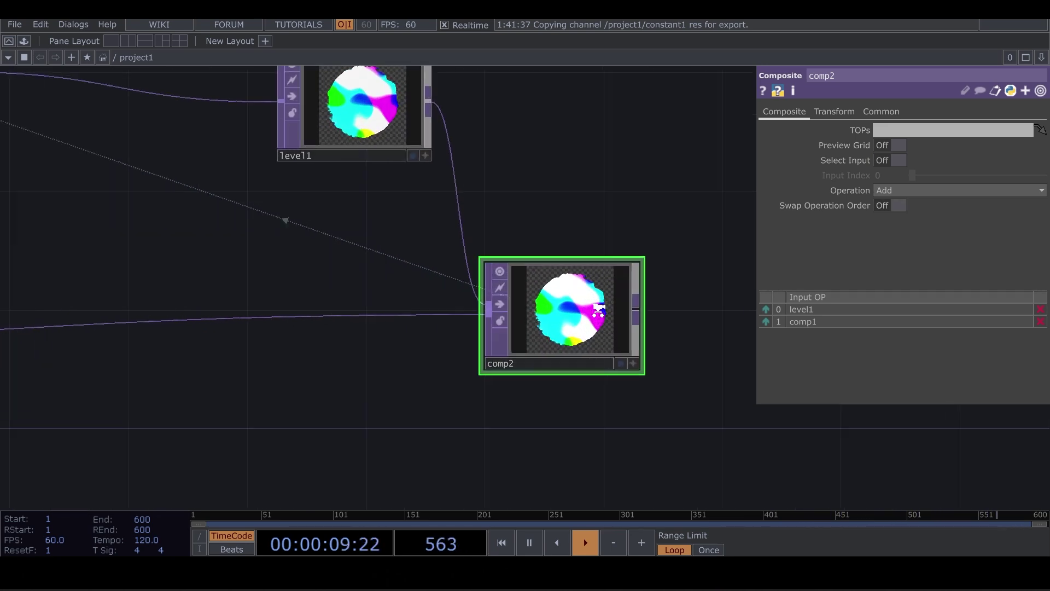
scroll(598, 310, "up", 4)
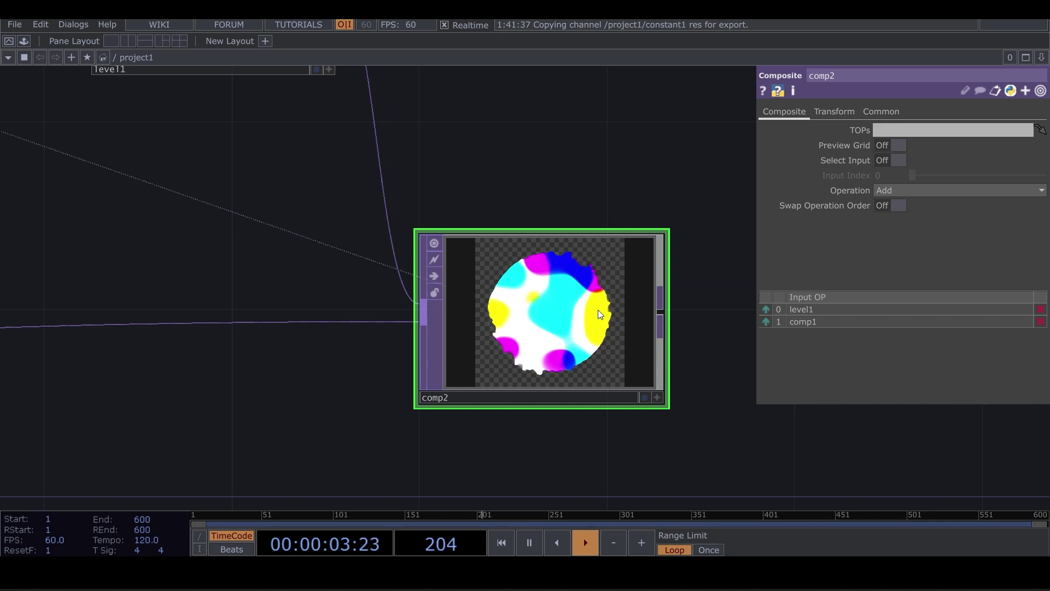
Replace comp1 with edge1 as comp2's second input and inspect the composited result up close.
scroll(598, 310, "down", 8)
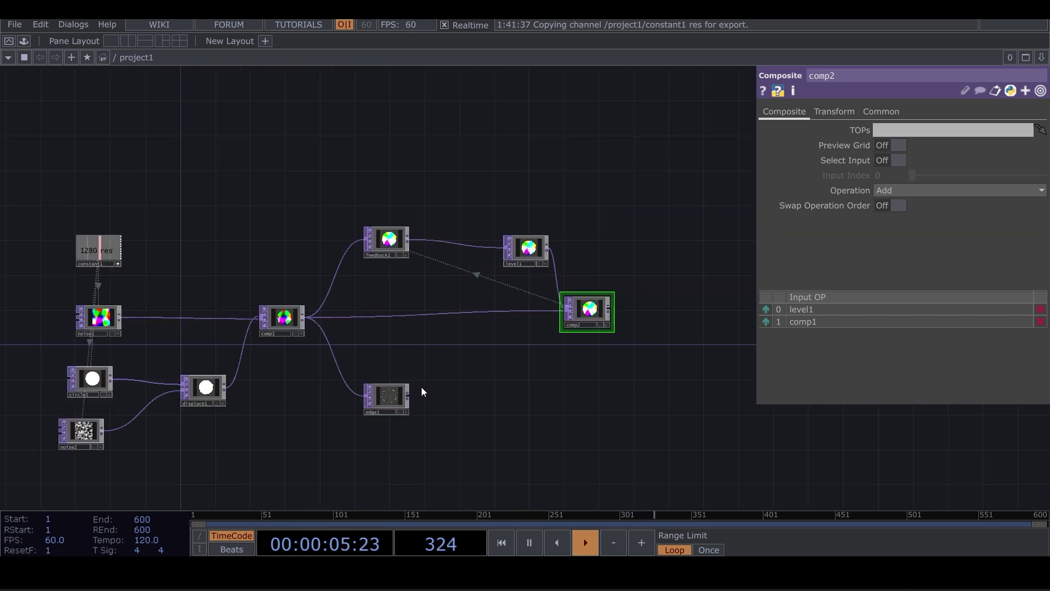
left_click_drag(409, 393, 463, 315)
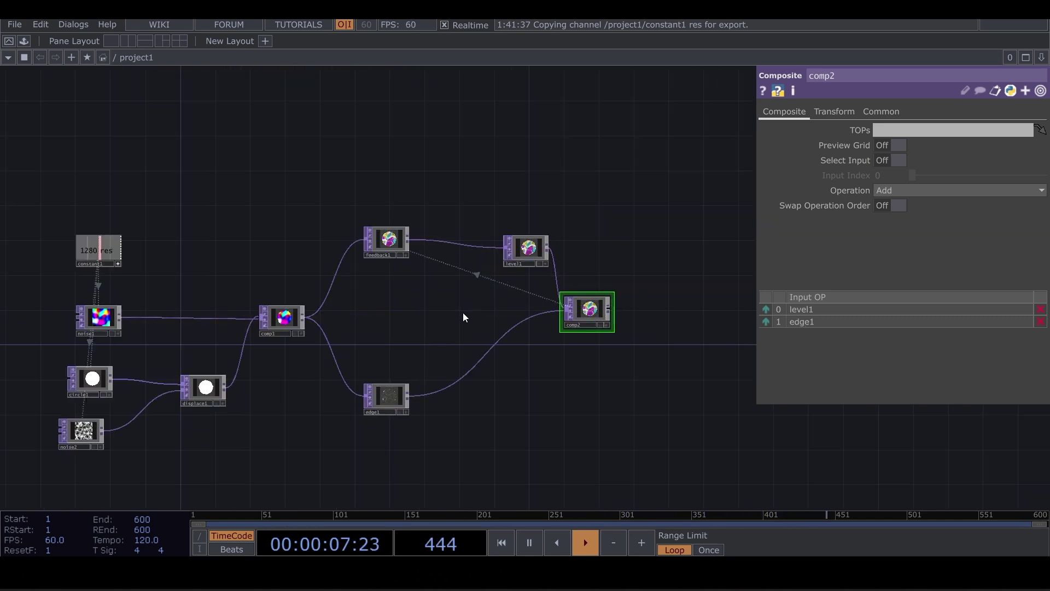
scroll(598, 308, "up", 10)
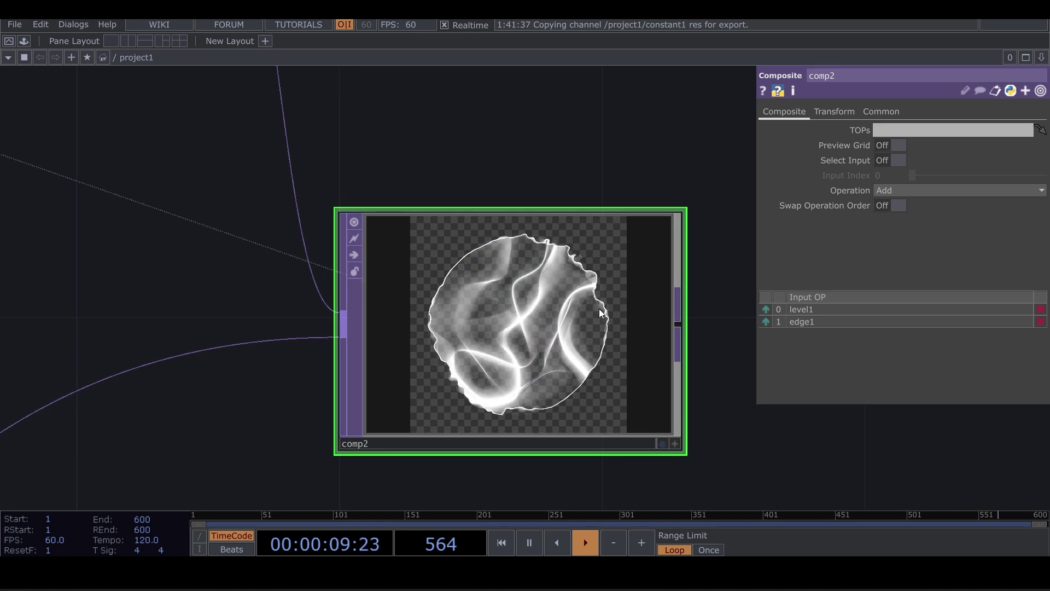
scroll(598, 308, "up", 5)
scroll(598, 308, "down", 4)
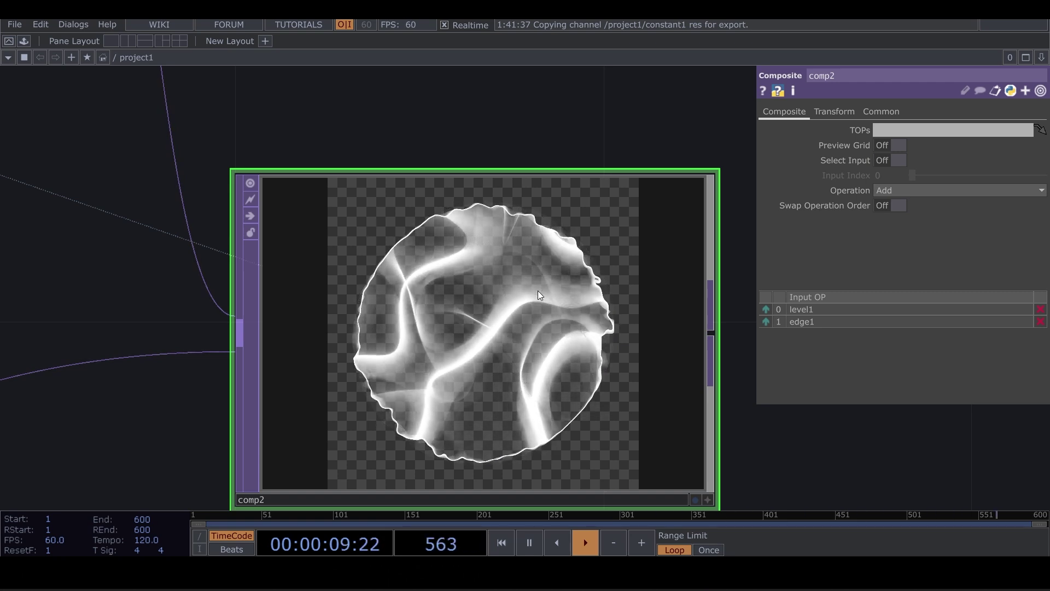
scroll(537, 291, "down", 5)
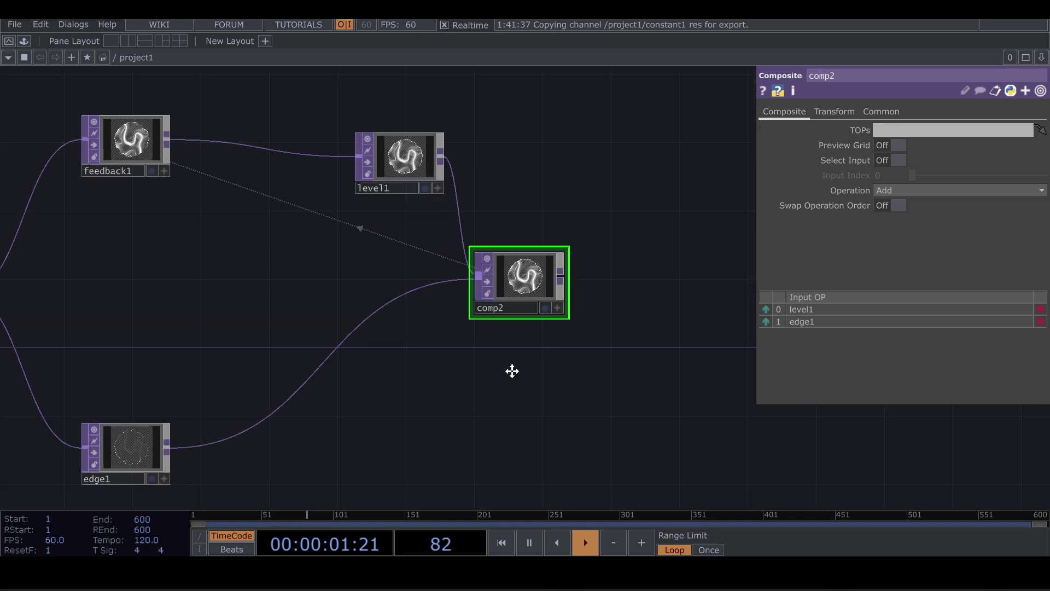
Branch another Edge TOP off edge1's output, keeping the link to comp2, and set its strength to 10.
left_click_drag(512, 371, 495, 314)
right_click(208, 383)
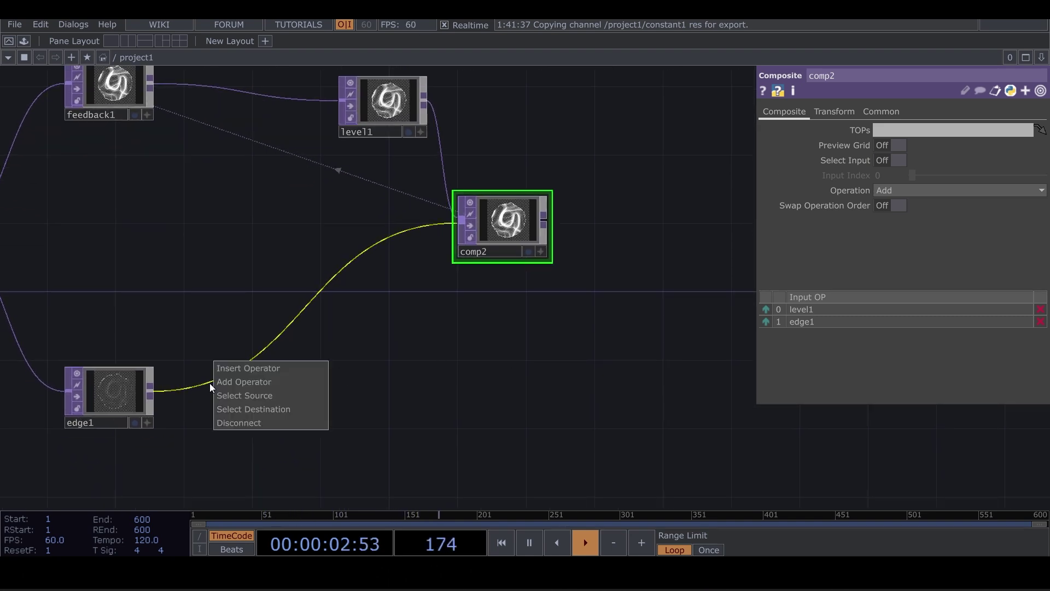
left_click(258, 379)
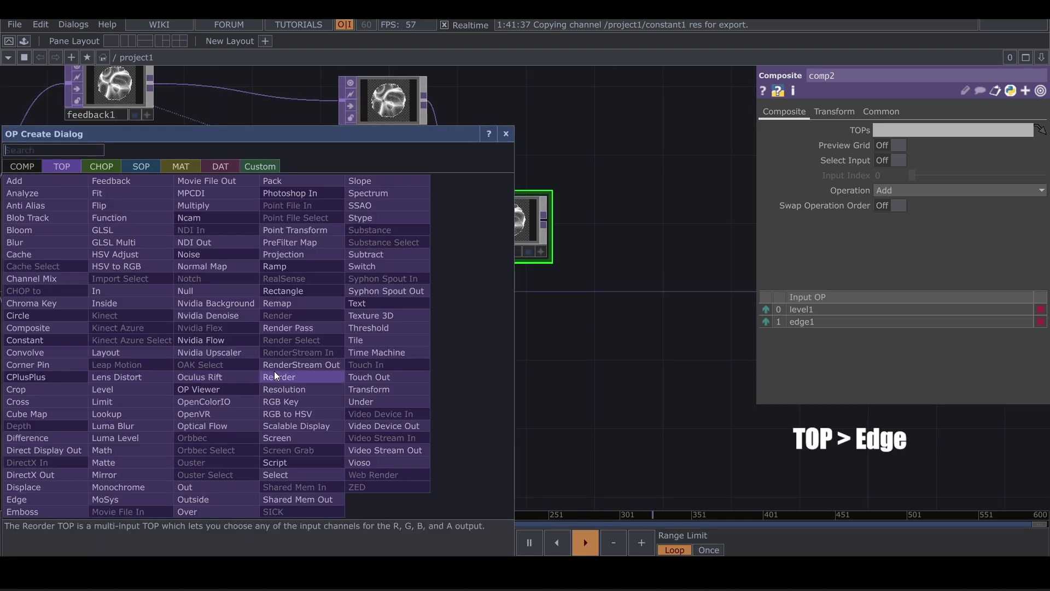
left_click(17, 500)
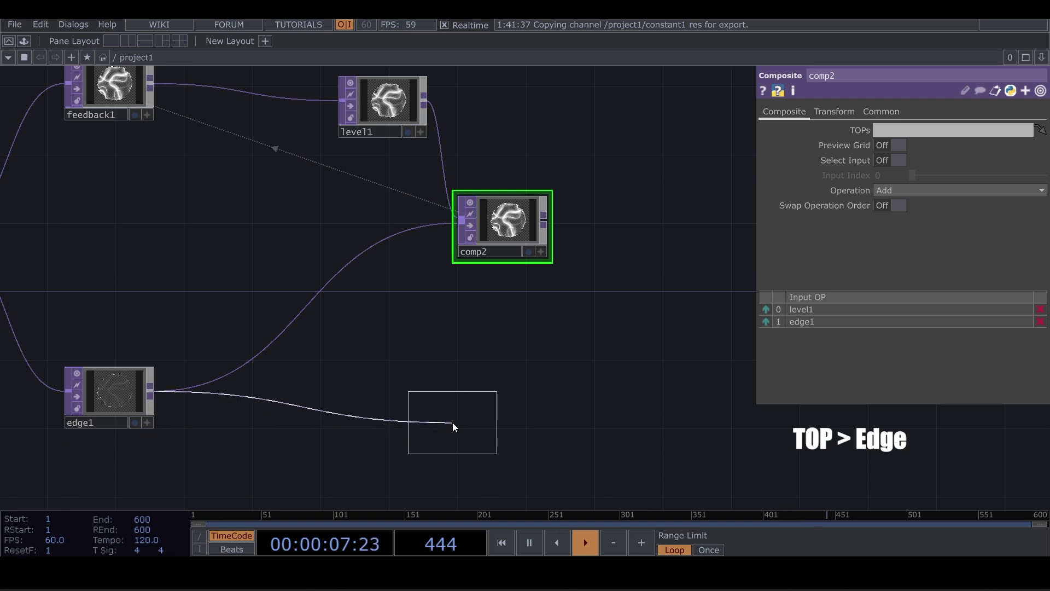
left_click(451, 426)
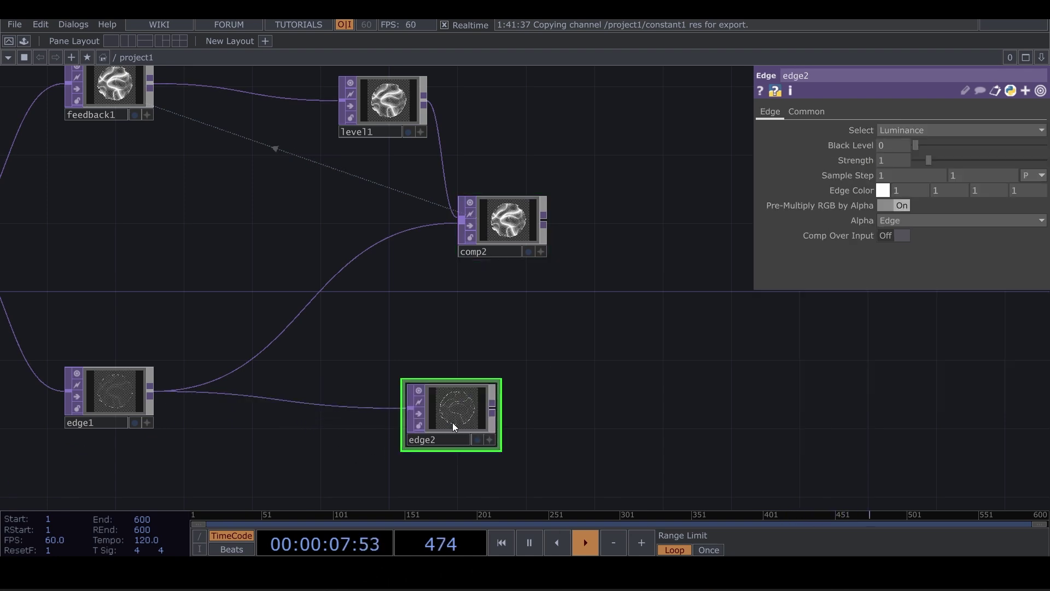
left_click(895, 159)
type("10")
key("Return")
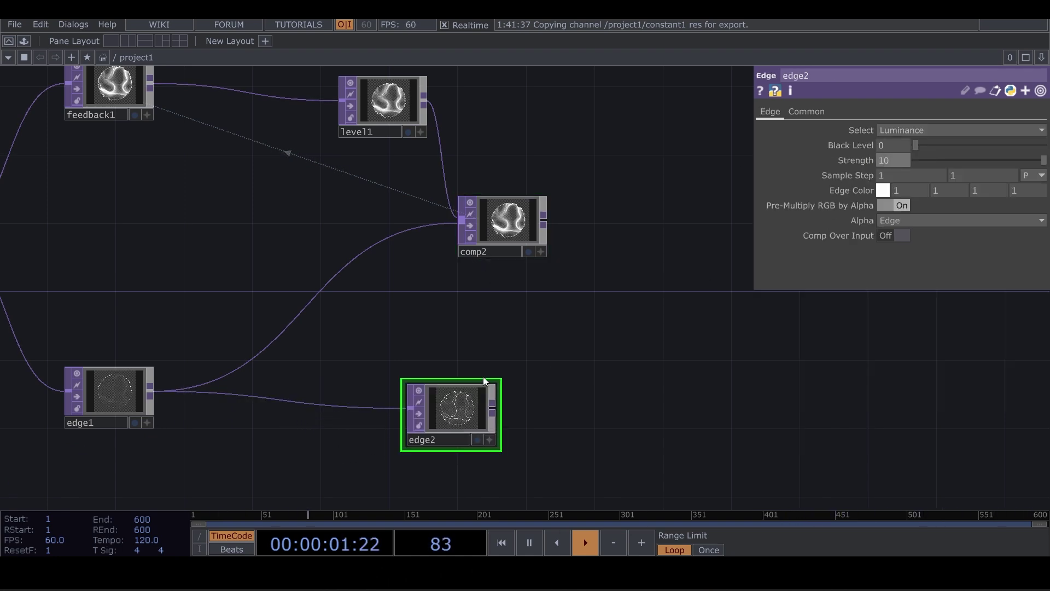
scroll(484, 410, "up", 5)
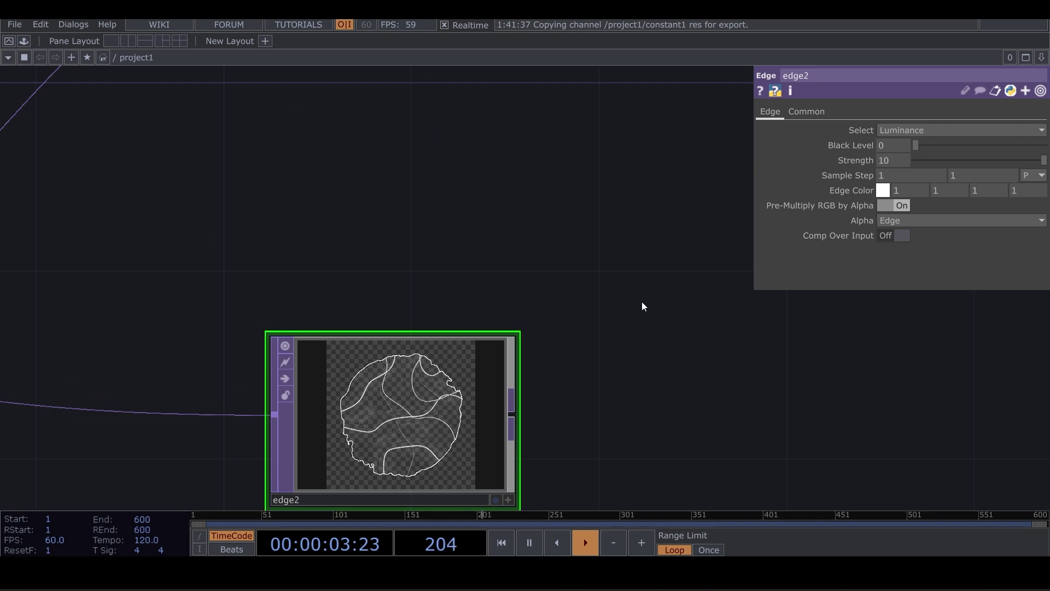
scroll(525, 250, "down", 5)
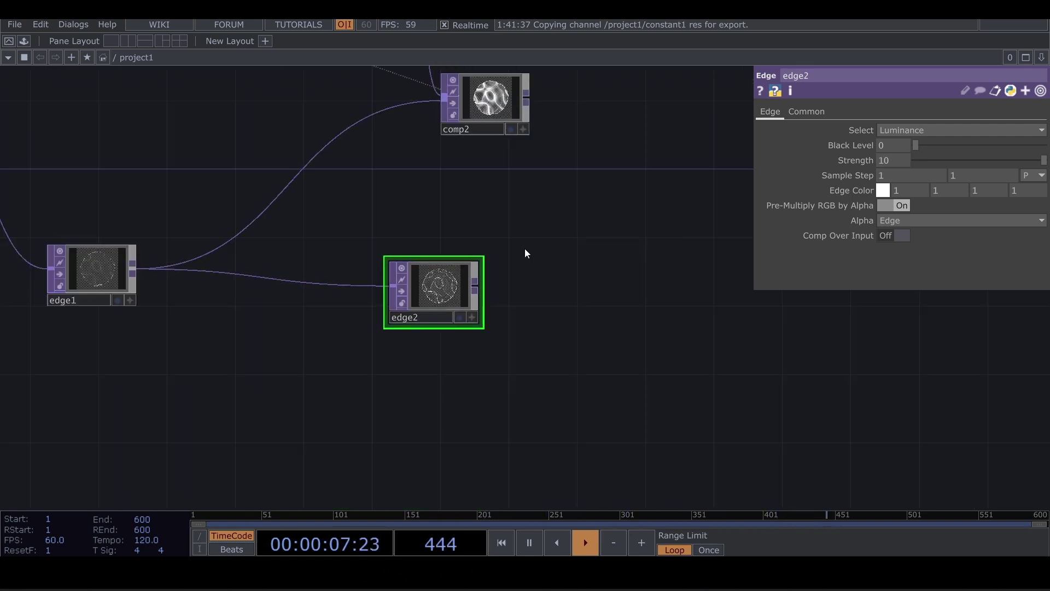
Combine comp2 and edge2 in a new Composite TOP using the Maximum operation.
right_click(530, 100)
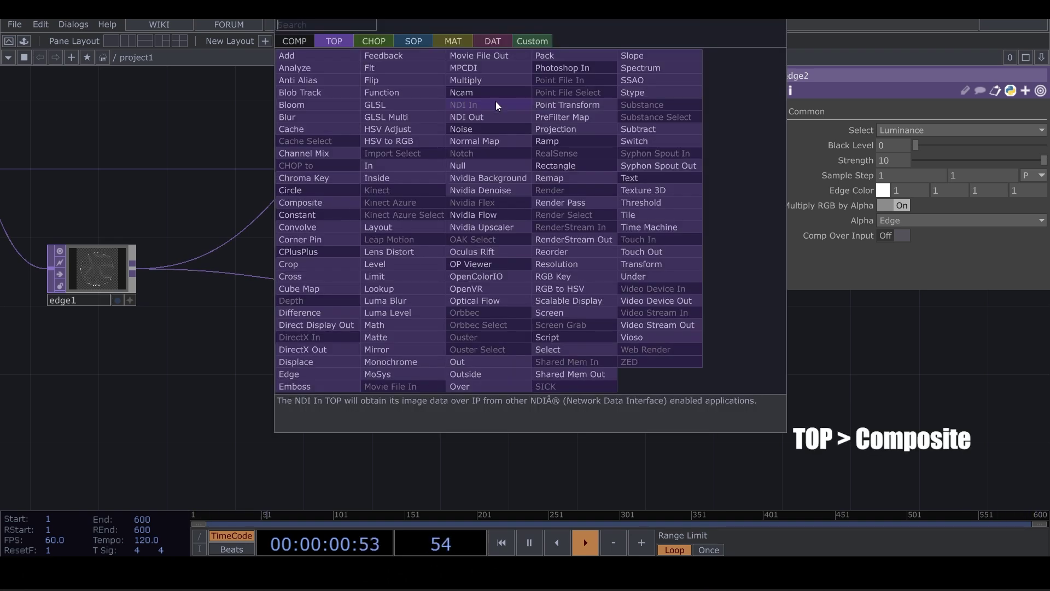
left_click(296, 205)
left_click(683, 290)
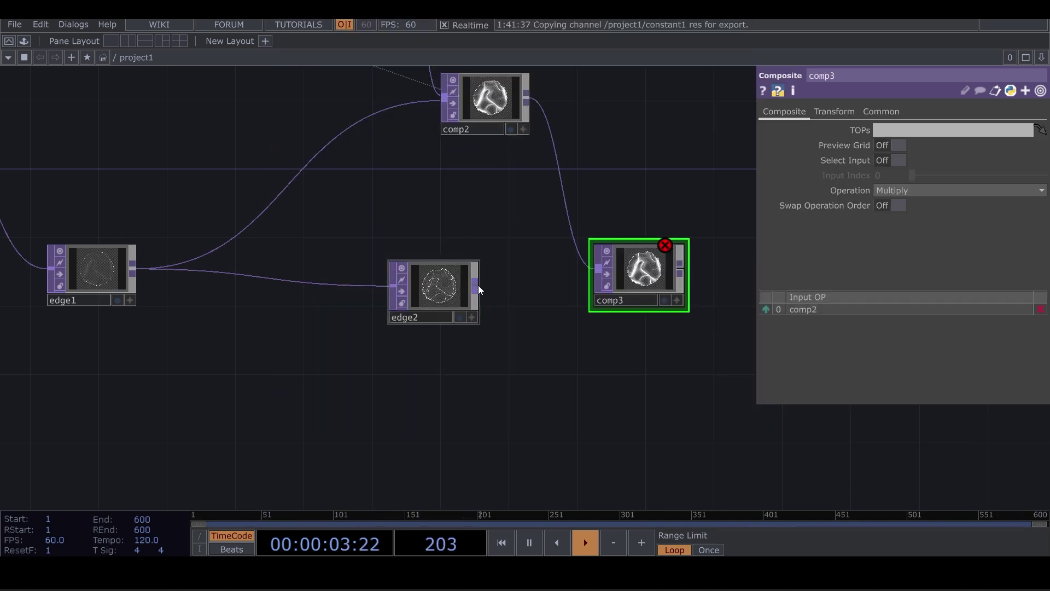
left_click_drag(478, 285, 625, 281)
left_click(967, 192)
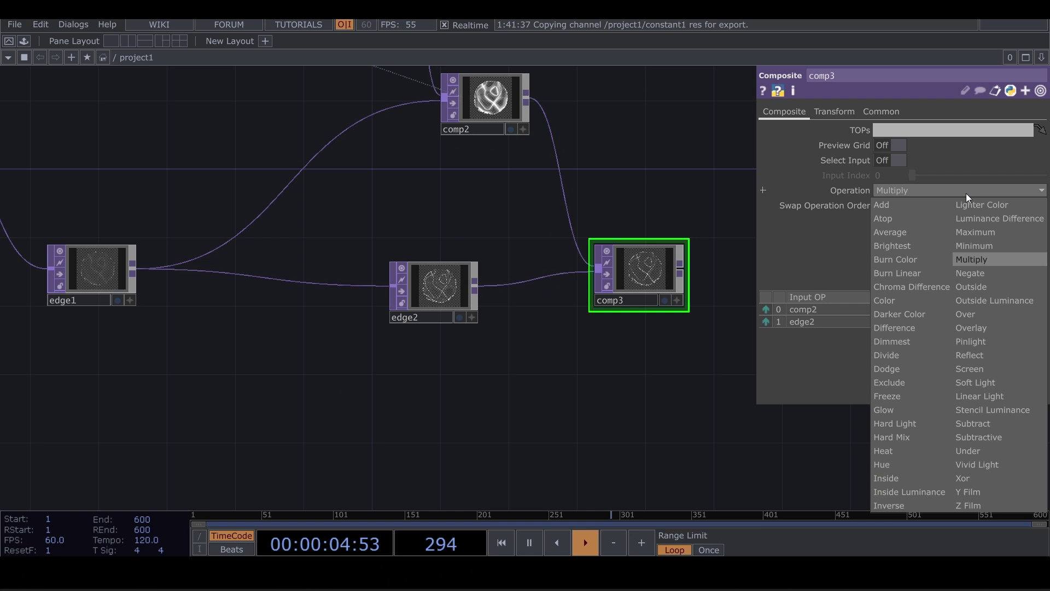
left_click(982, 231)
Add a Feedback TOP above and beyond comp3 and connect comp3's output to it.
left_click_drag(698, 337, 515, 347)
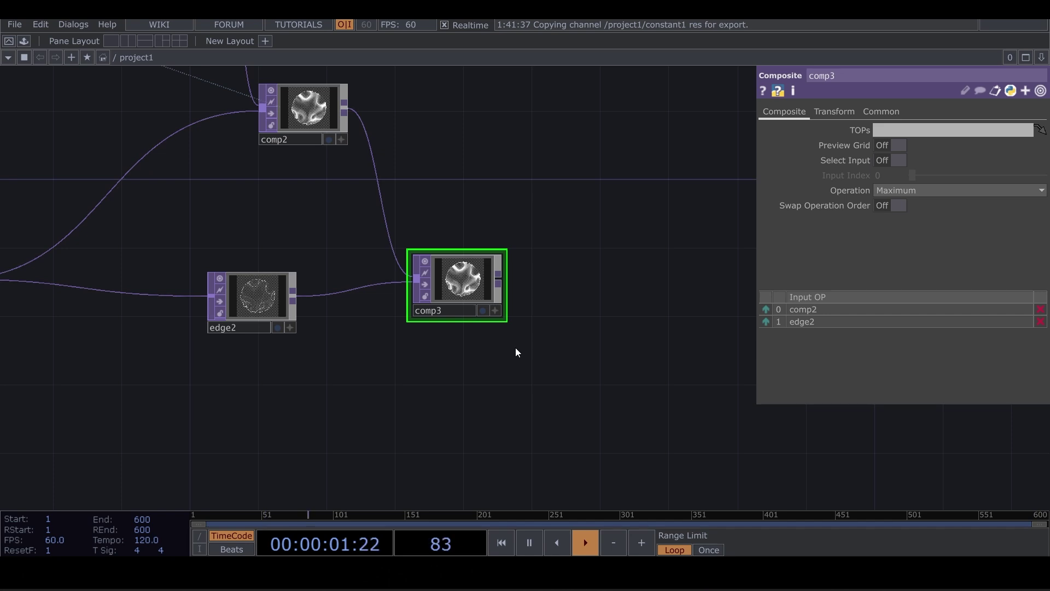
key("Tab")
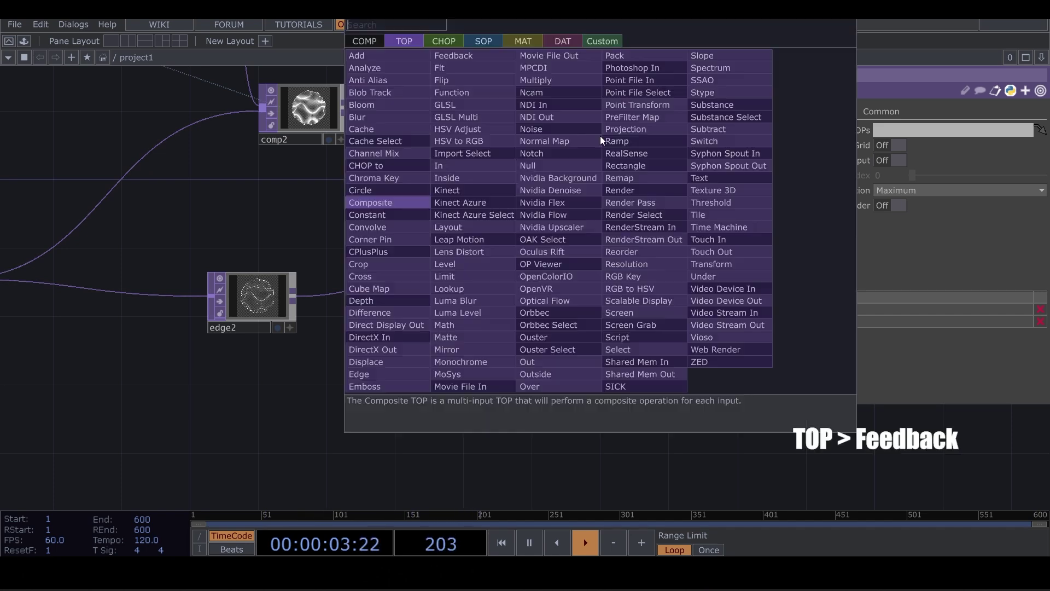
type("f")
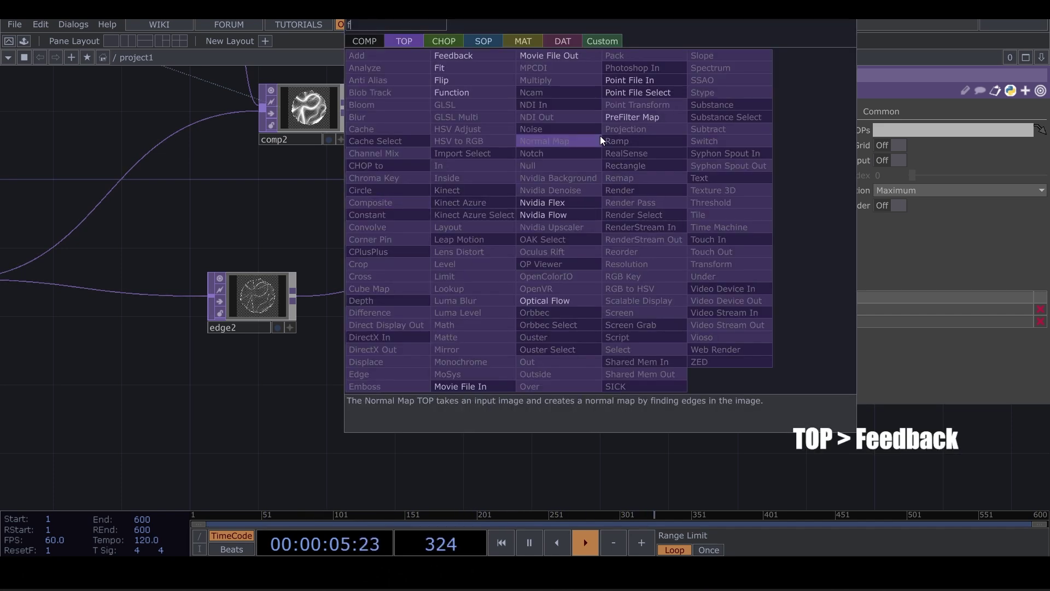
left_click(479, 54)
left_click(612, 210)
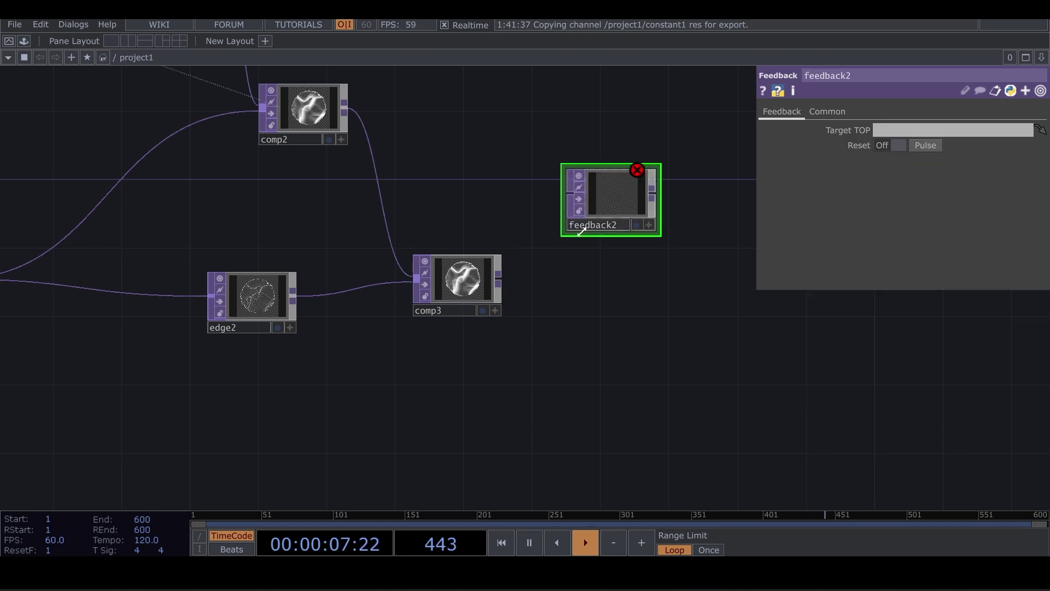
left_click_drag(498, 279, 561, 208)
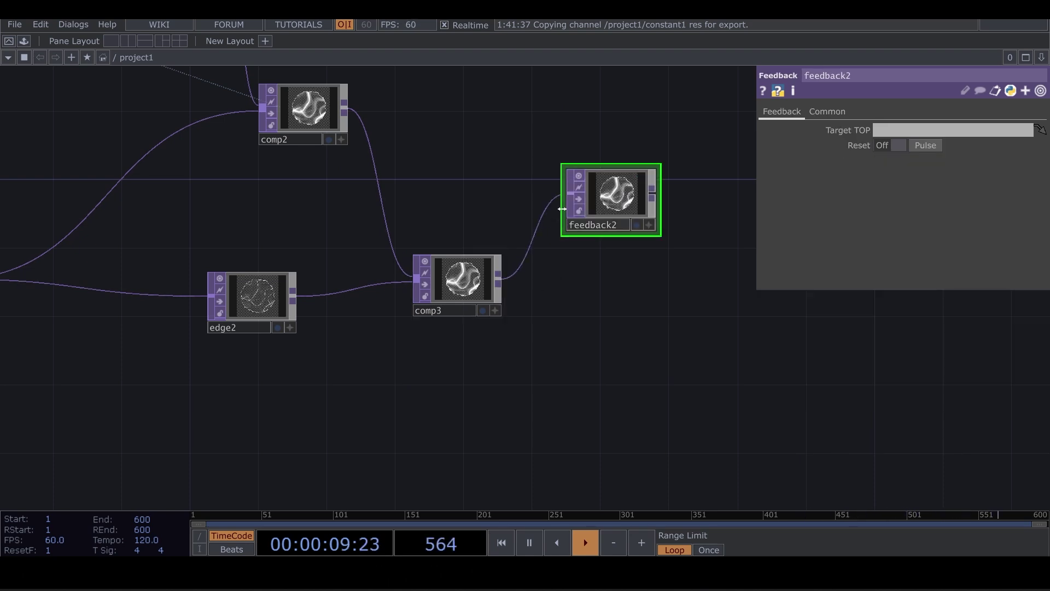
Add a Level TOP after feedback2, placed above it in the network.
left_click_drag(615, 281, 474, 306)
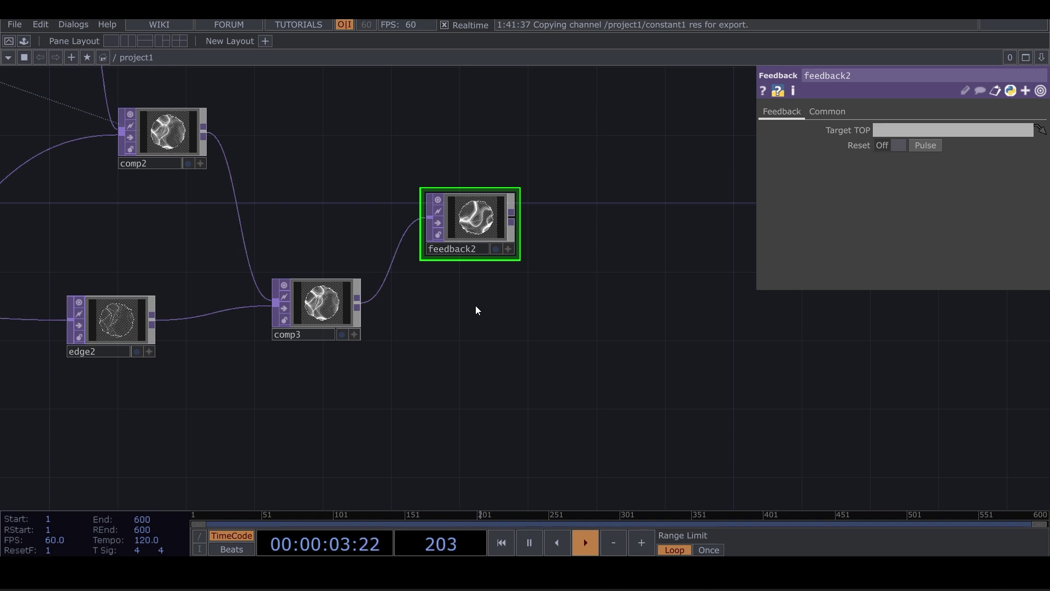
right_click(518, 218)
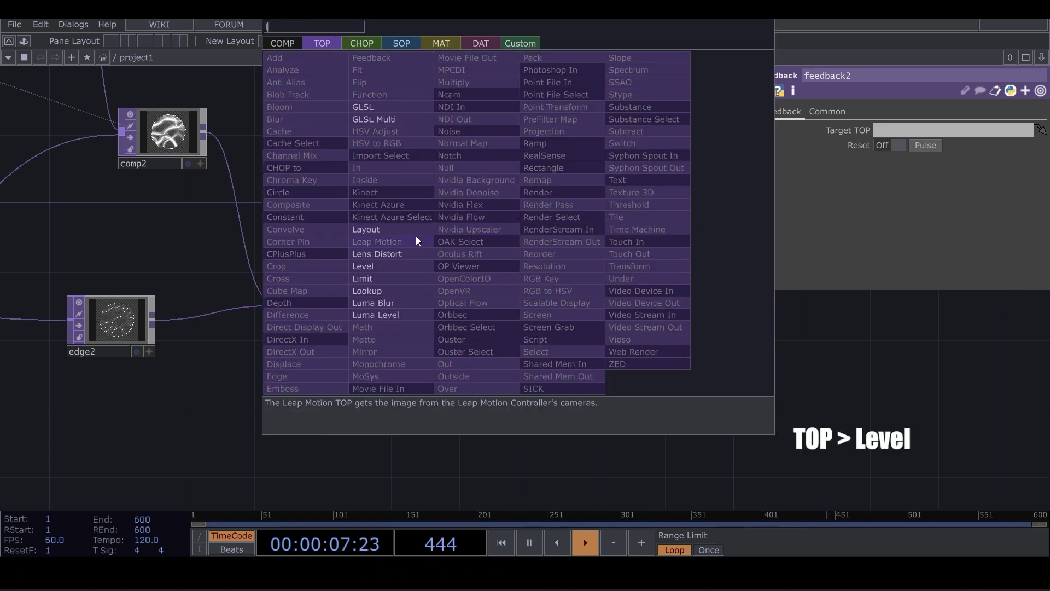
left_click(378, 266)
left_click(688, 143)
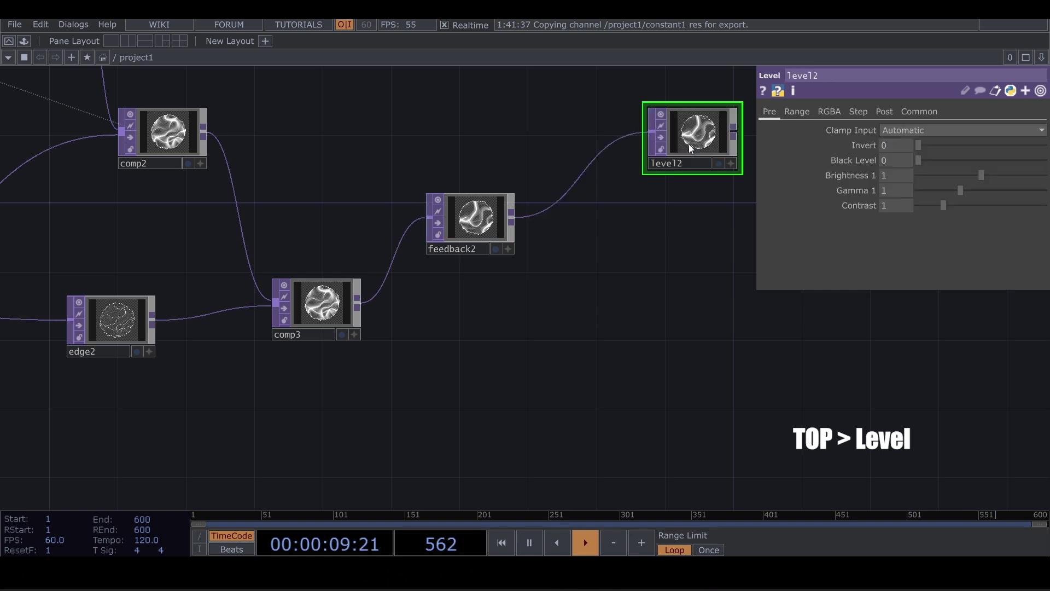
Add a Composite TOP after level2 and connect comp3's output as its second input.
left_click_drag(698, 236, 467, 240)
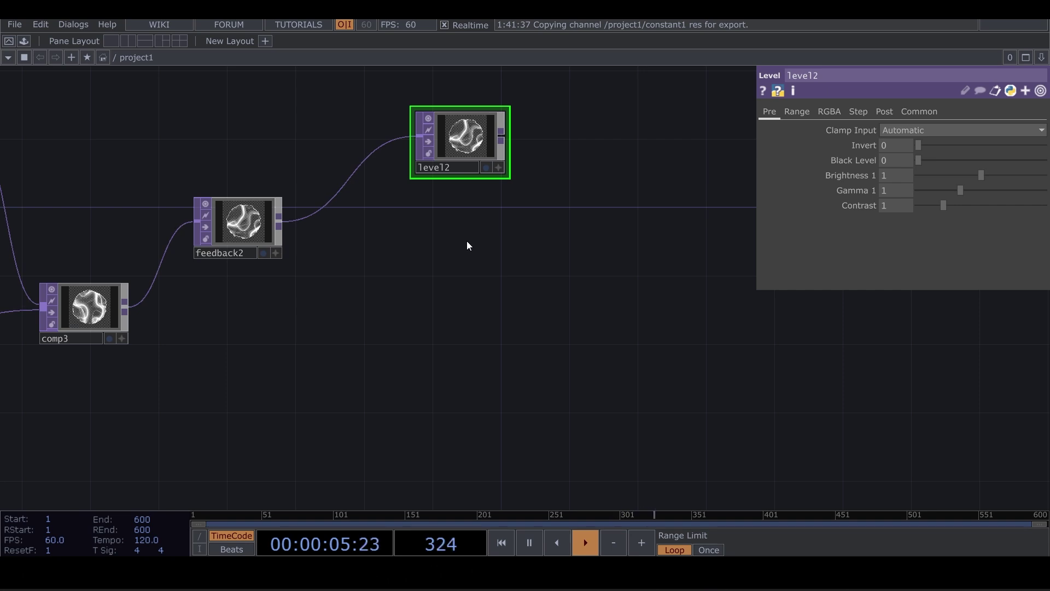
right_click(504, 137)
left_click(307, 203)
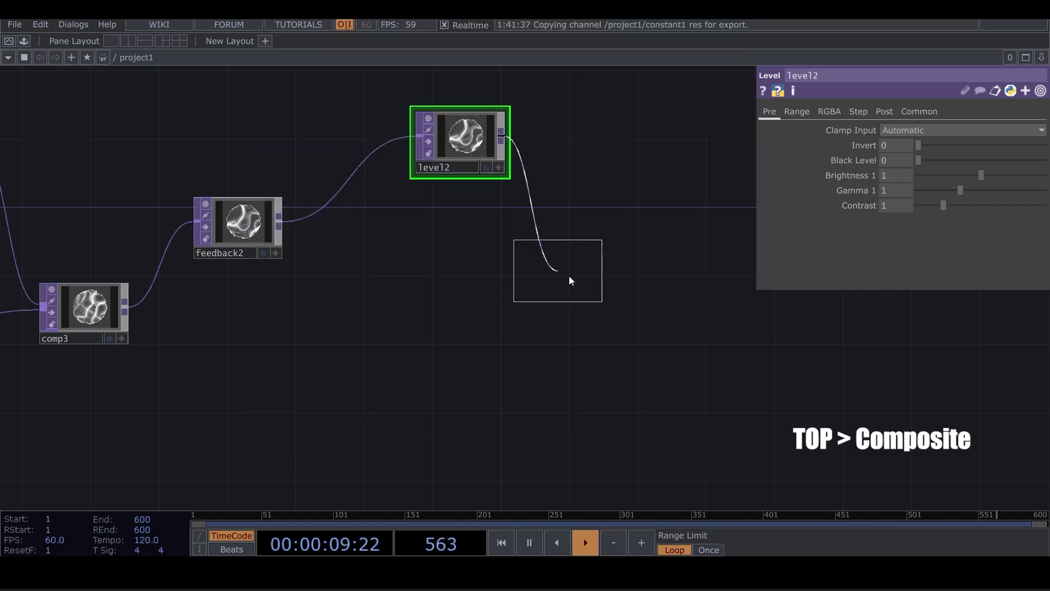
left_click(574, 279)
left_click_drag(129, 307, 526, 300)
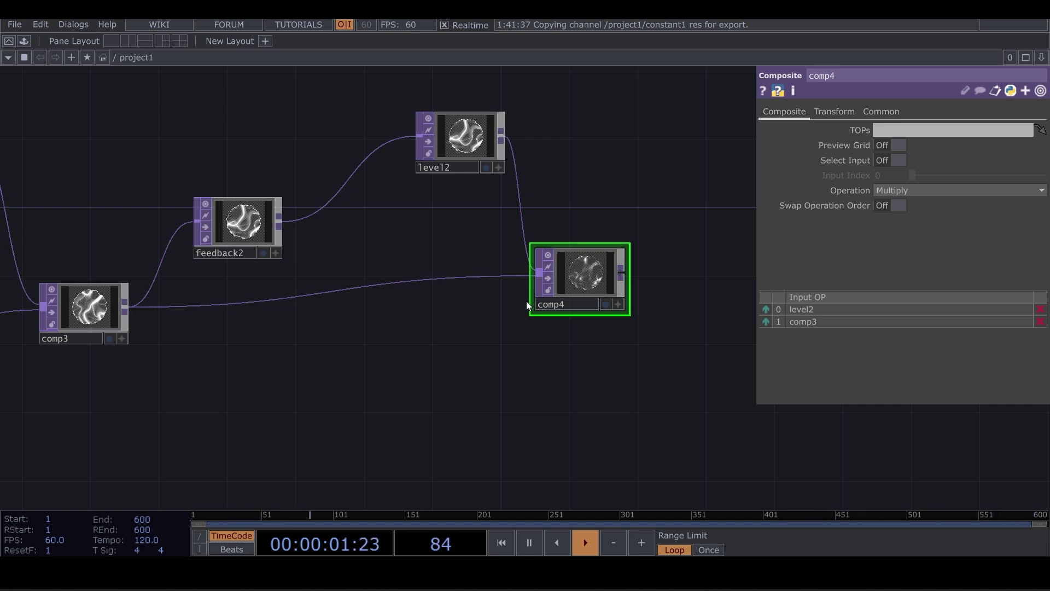
Set comp4's operation to Maximum and view its result enlarged.
left_click(914, 191)
left_click(989, 228)
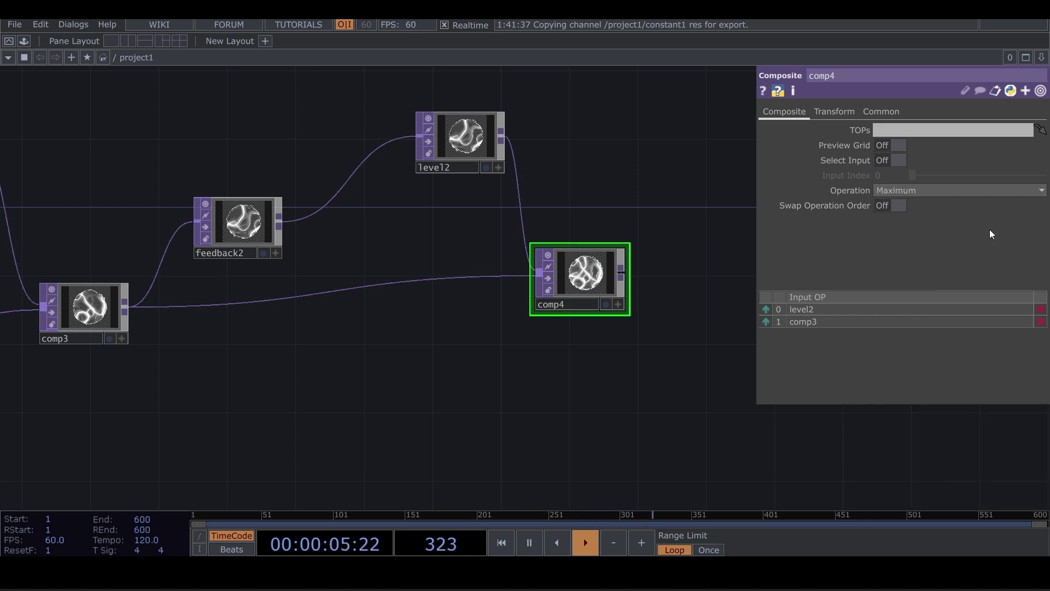
key("shift+h")
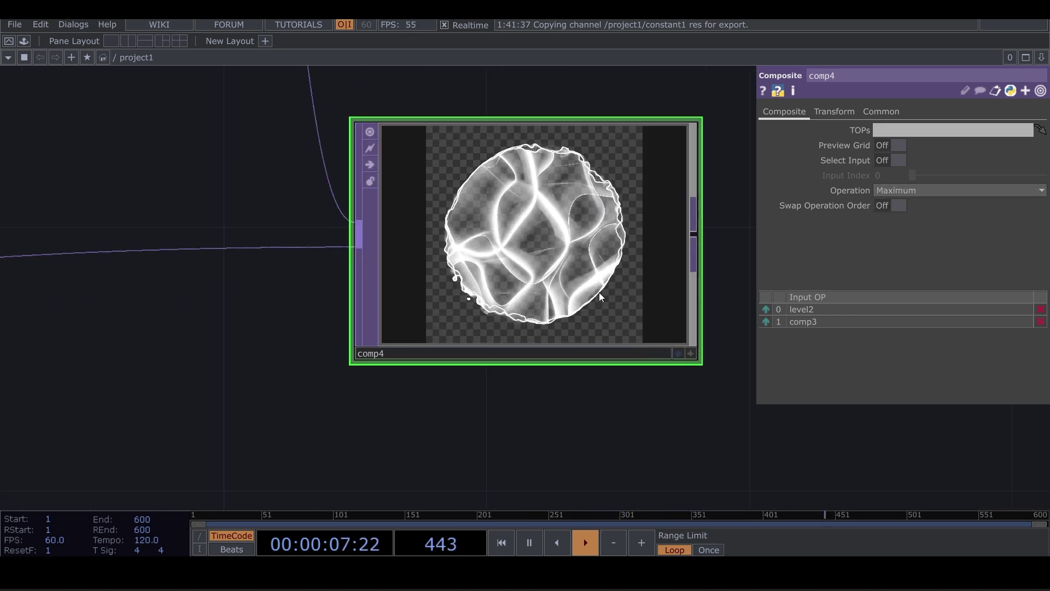
left_click_drag(633, 94, 698, 309)
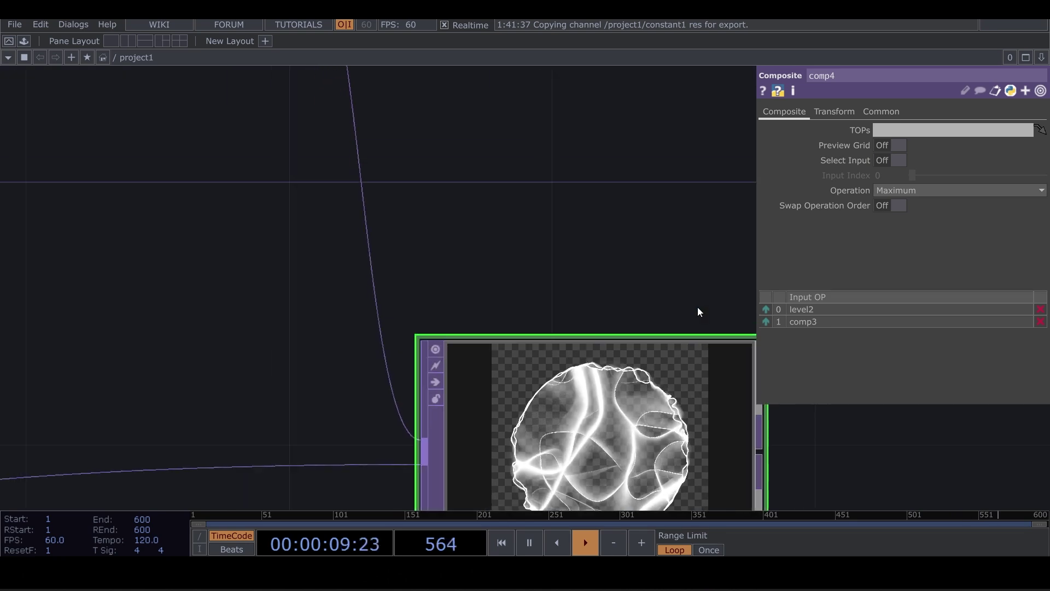
Close the second feedback loop by making comp4 the target of feedback2.
scroll(698, 309, "down", 5)
left_click_drag(648, 352, 210, 290)
left_click_drag(630, 194, 539, 195)
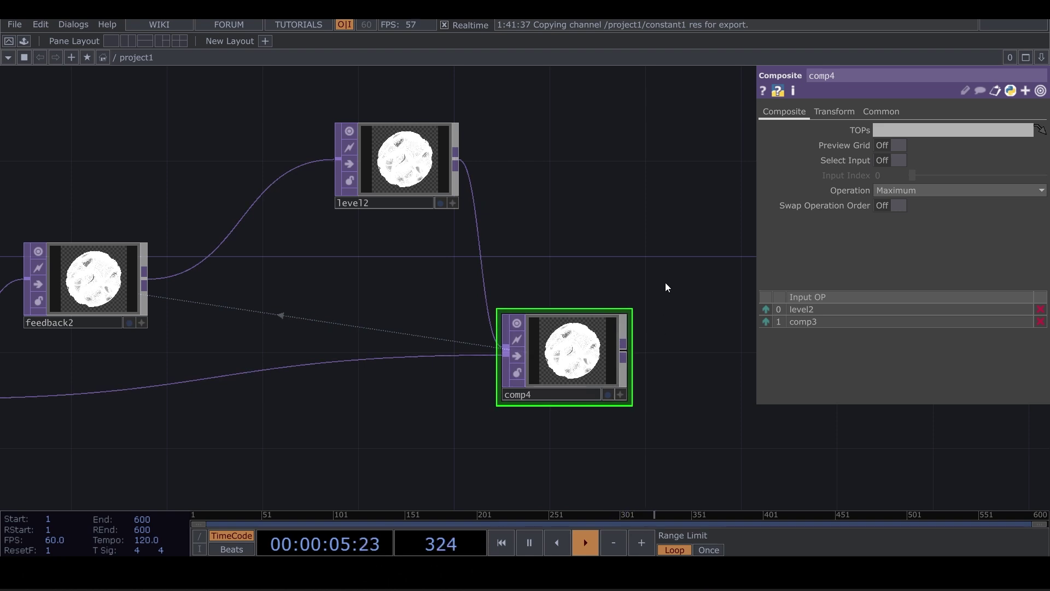
left_click_drag(665, 286, 540, 246)
Show only non-default parameters and split the workspace into two side-by-side panes, the second one a TOP Viewer.
left_click(1040, 91)
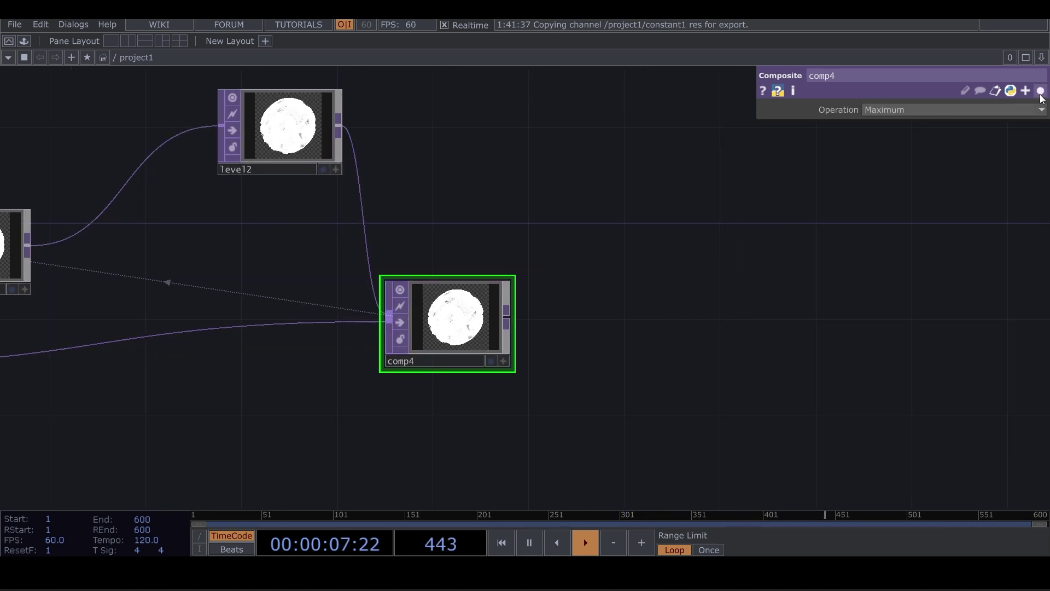
left_click(133, 38)
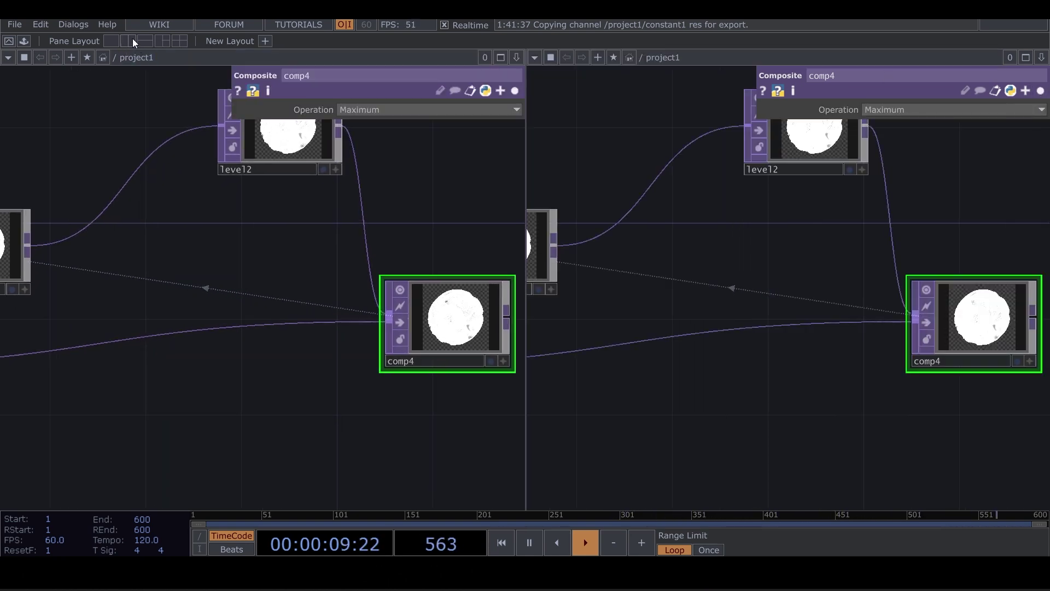
left_click(535, 57)
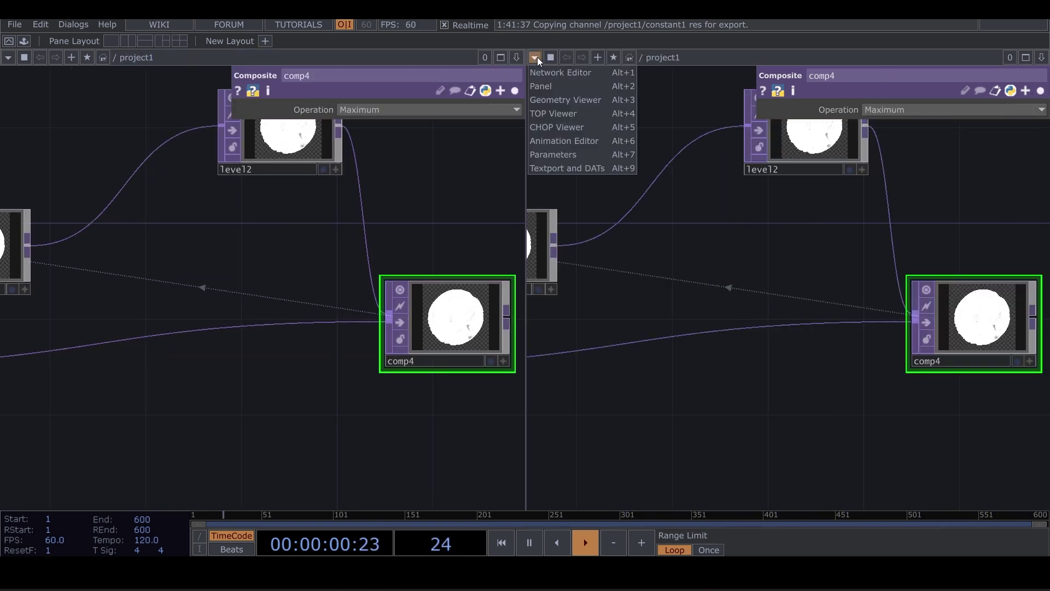
left_click(556, 110)
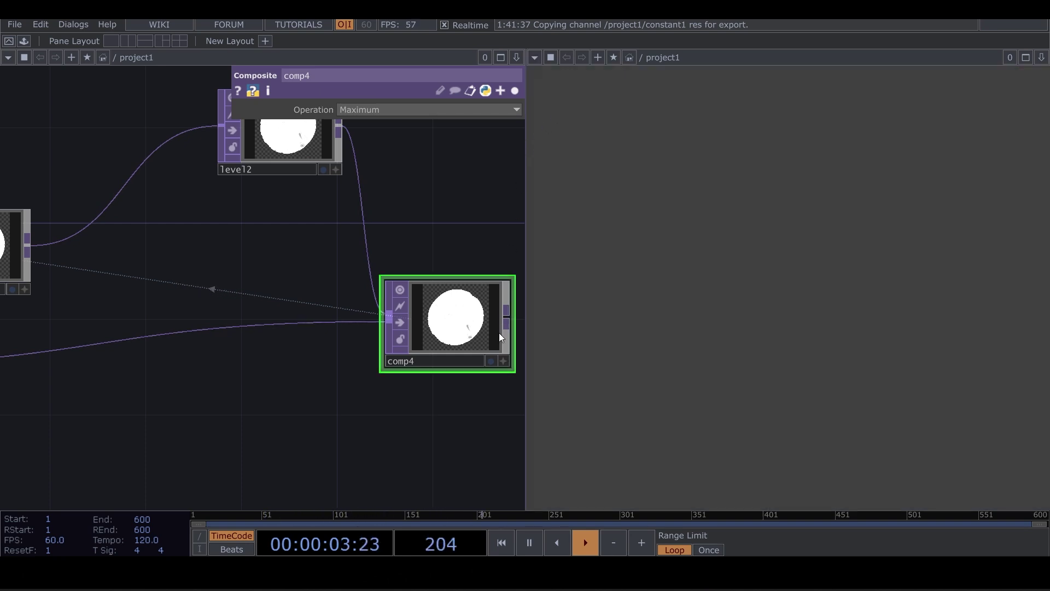
Add a Null TOP after comp4's output.
left_click_drag(469, 411, 240, 345)
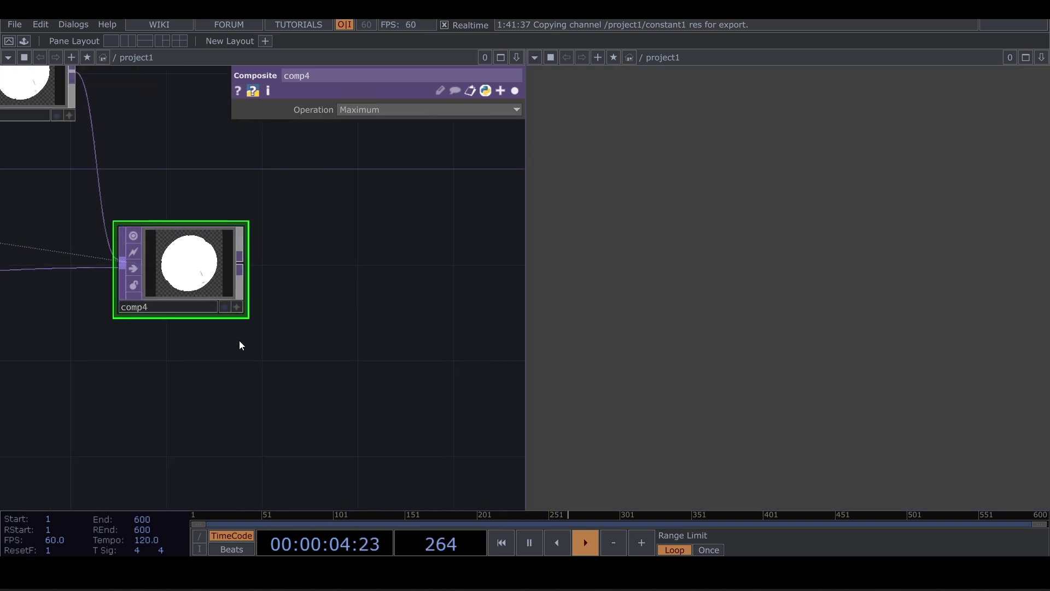
right_click(243, 265)
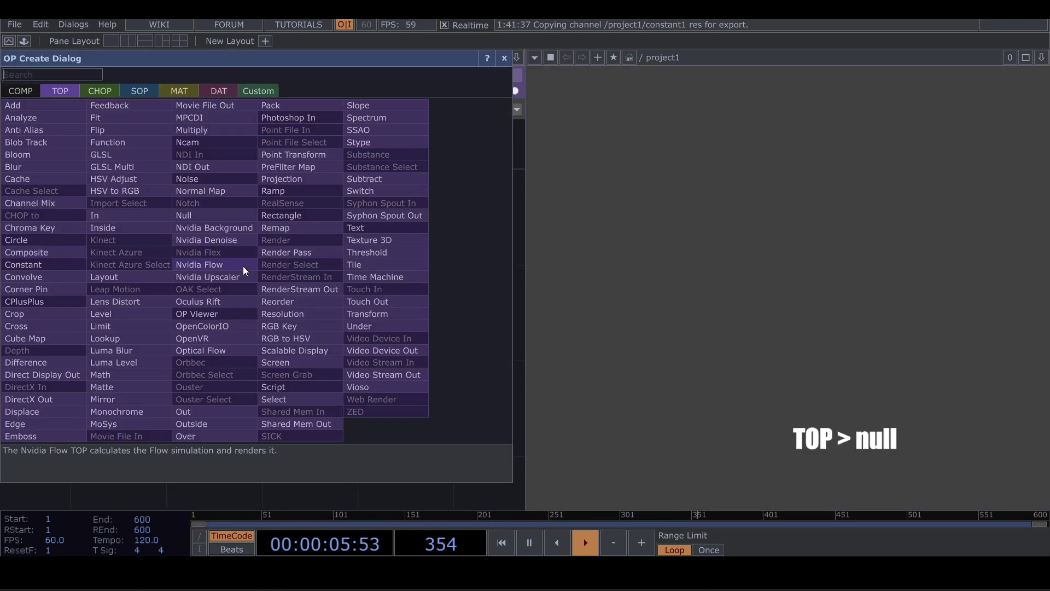
left_click(205, 214)
left_click(467, 243)
left_click_drag(464, 328, 270, 308)
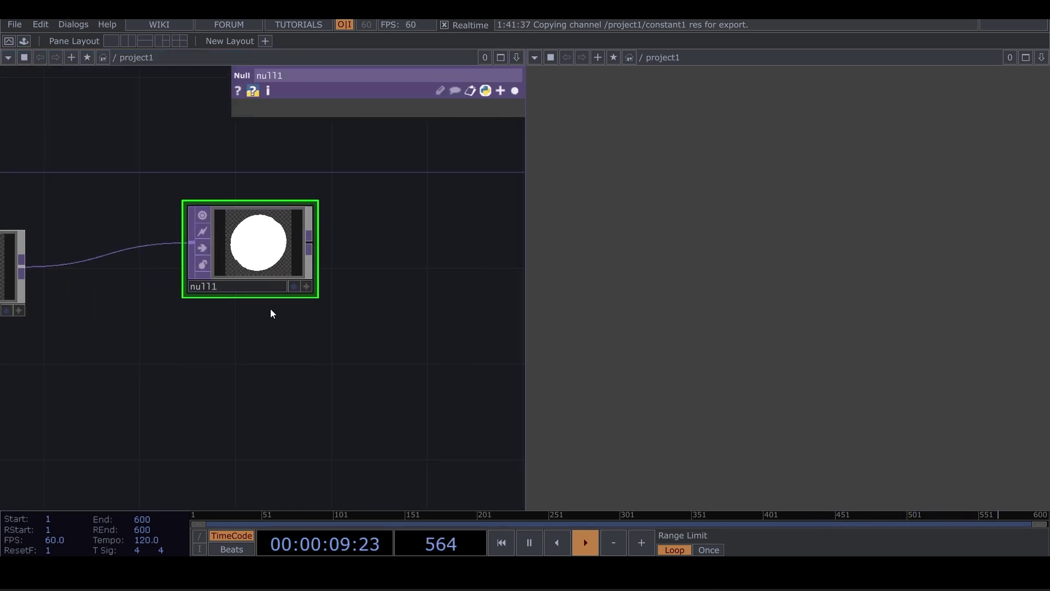
Turn on null1's display so it fills the viewer, and move null1 farther away from comp4.
left_click(293, 289)
scroll(295, 295, "down", 5)
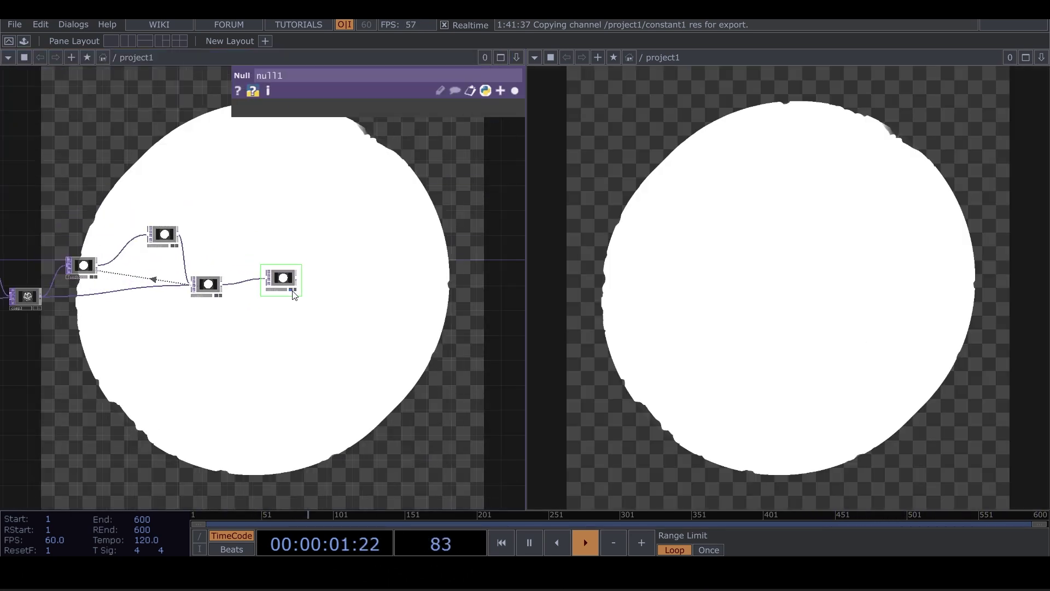
left_click_drag(287, 277, 478, 285)
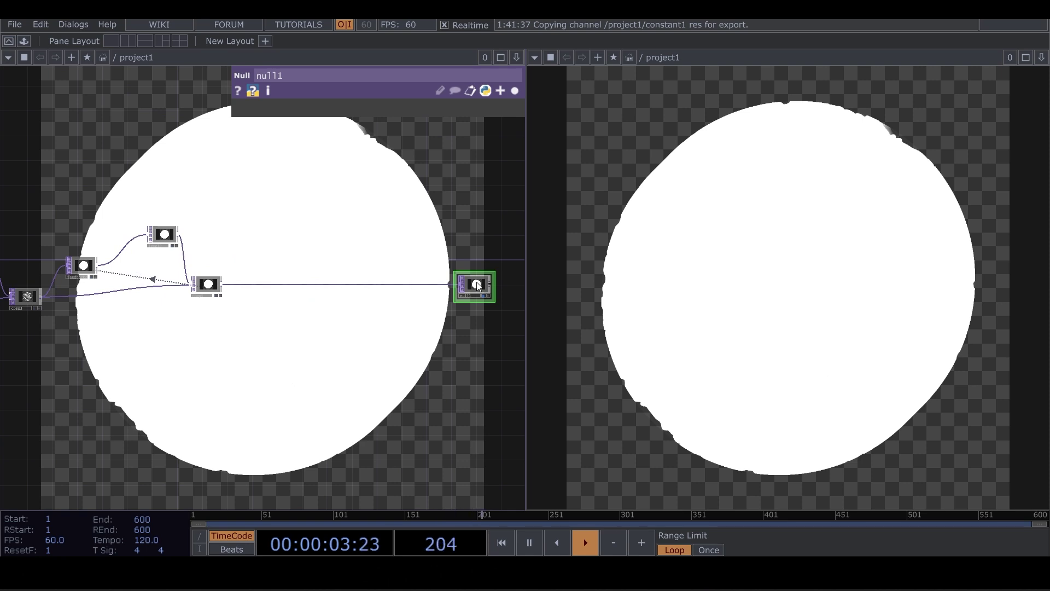
Turn off the TOP backdrop in the network editor and widen the network pane against the viewer.
right_click(444, 187)
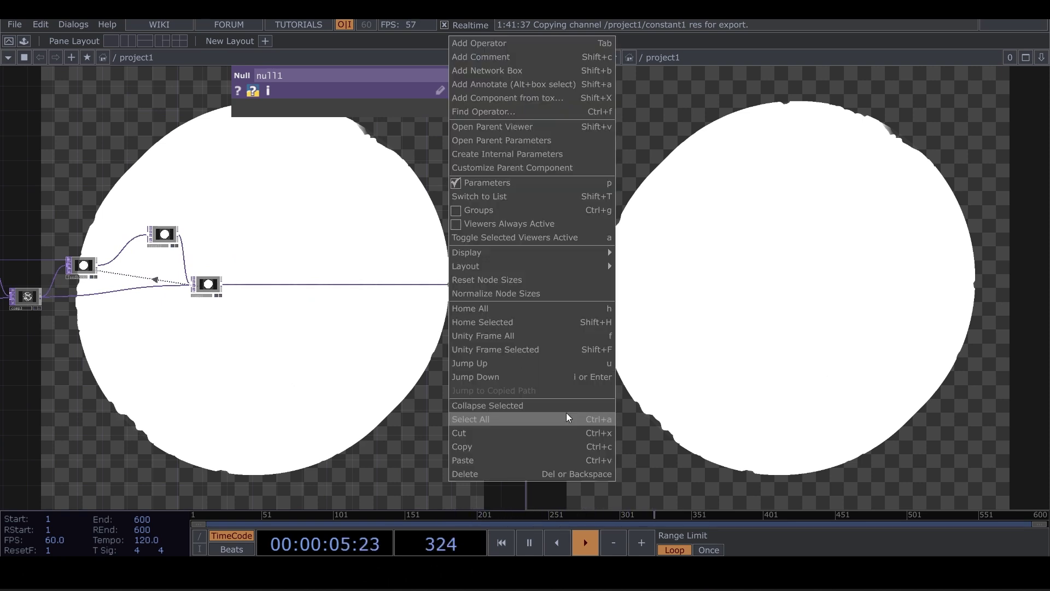
mouse_move(575, 255)
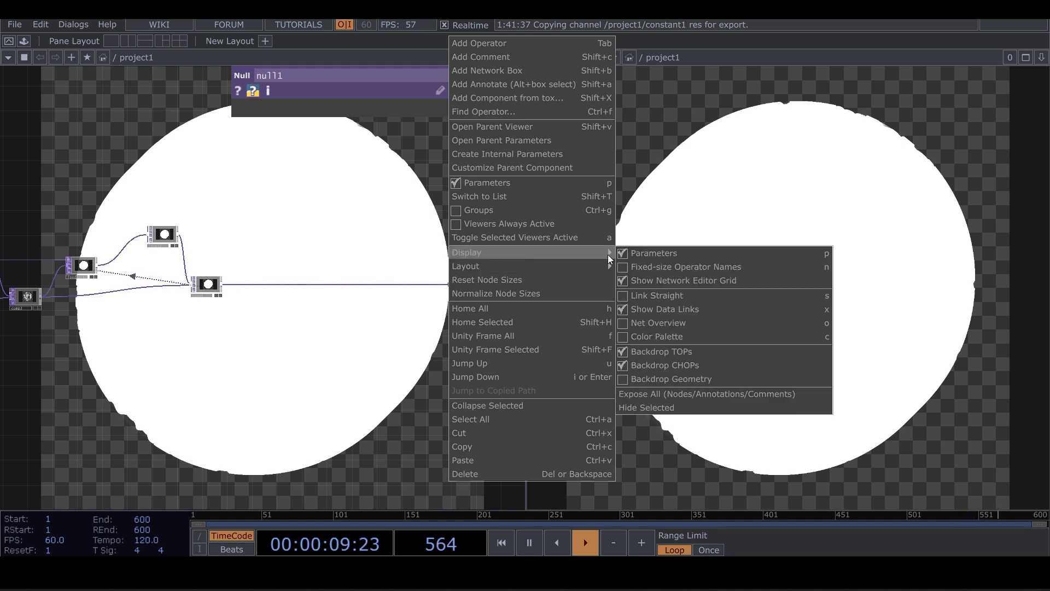
left_click(624, 351)
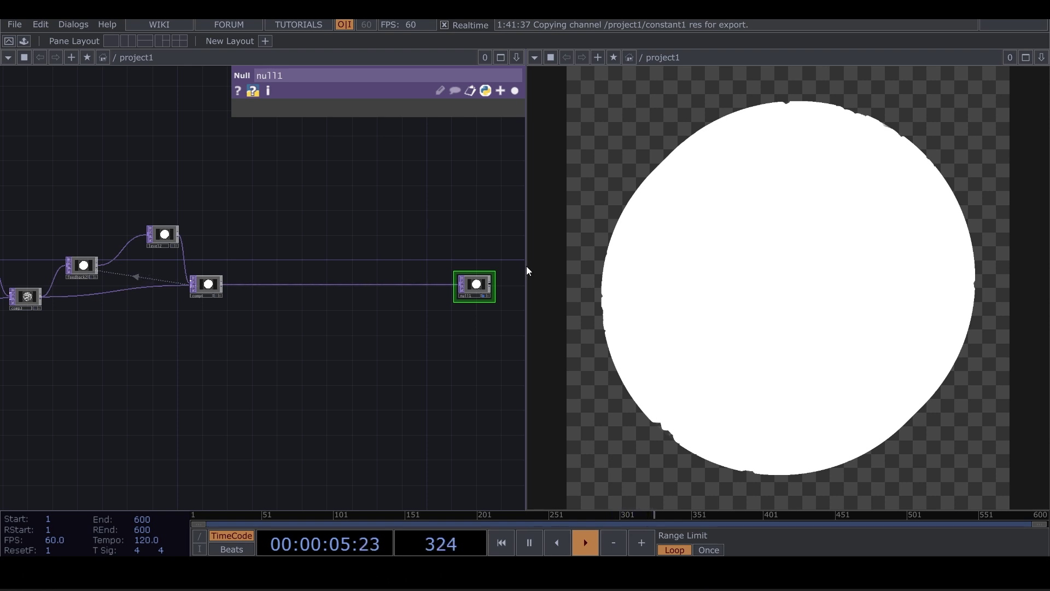
left_click_drag(524, 265, 684, 263)
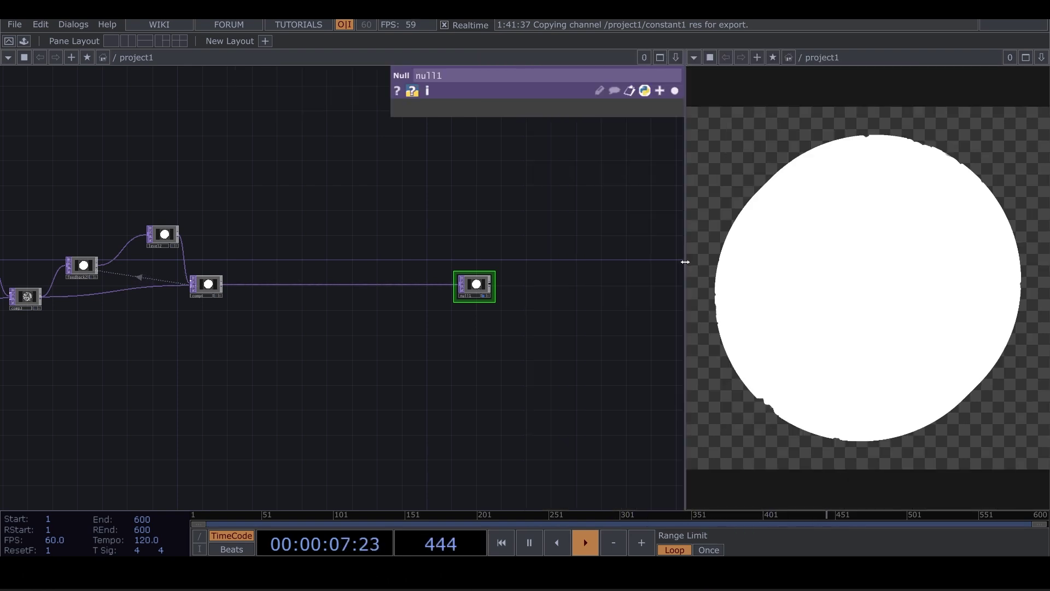
Set level2's Opacity to 0.9 and show only its non-default parameters again.
scroll(501, 320, "down", 3)
scroll(412, 239, "up", 10)
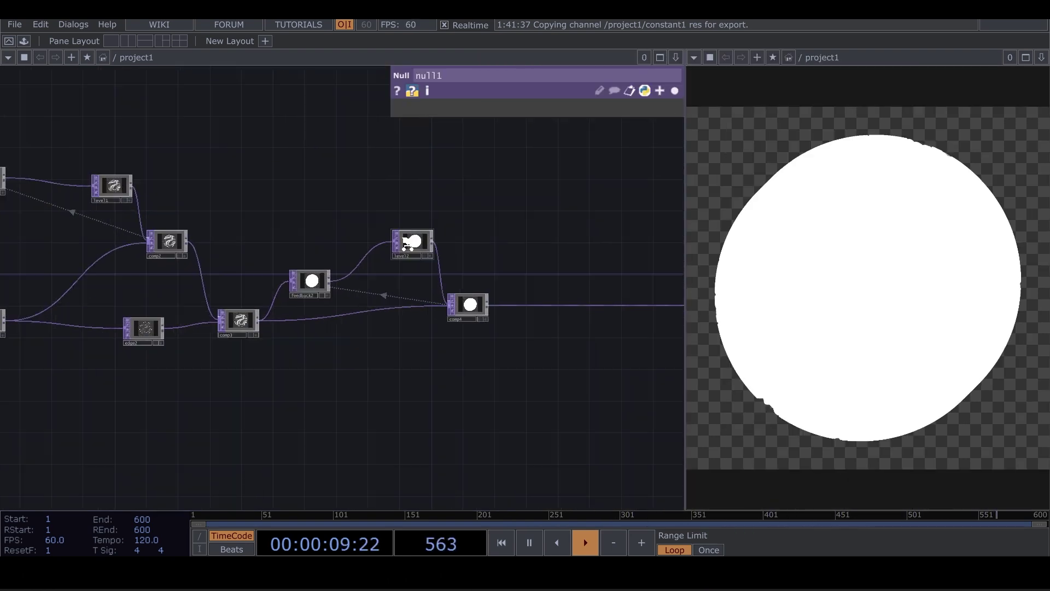
left_click(445, 236)
left_click(676, 91)
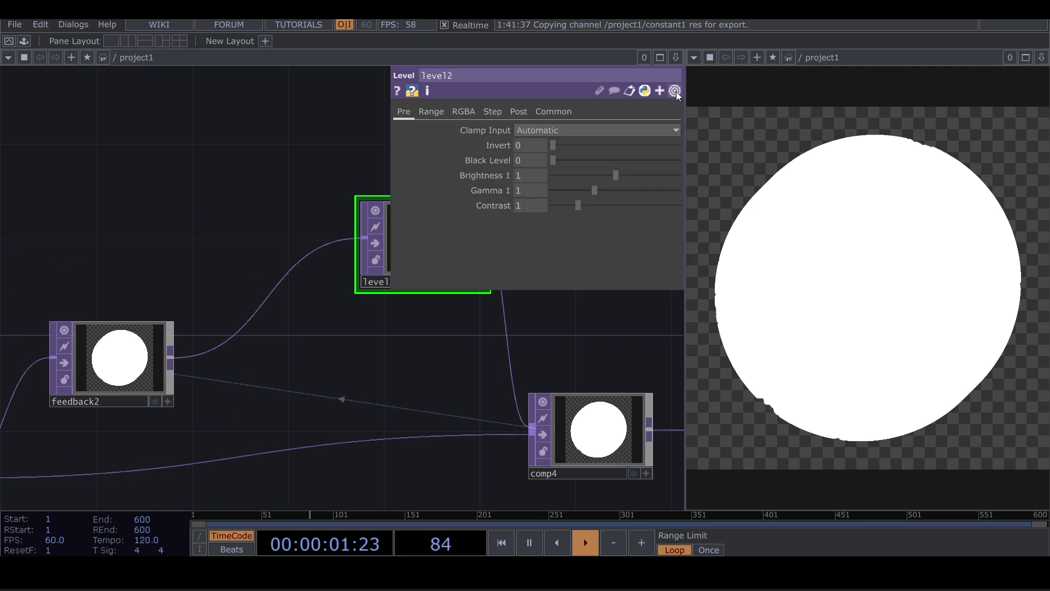
left_click(519, 113)
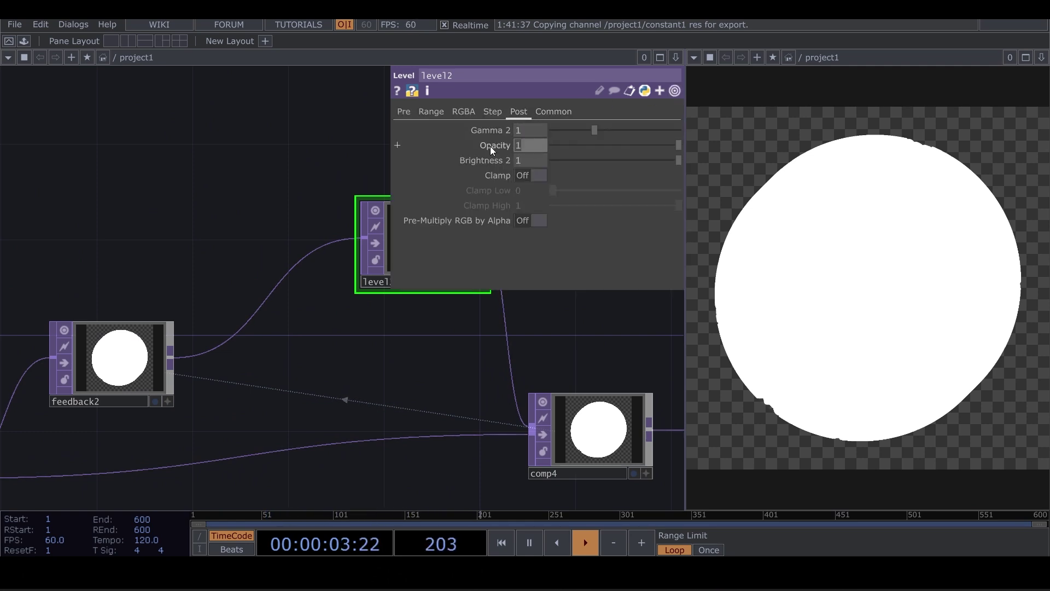
type(".9")
key("Return")
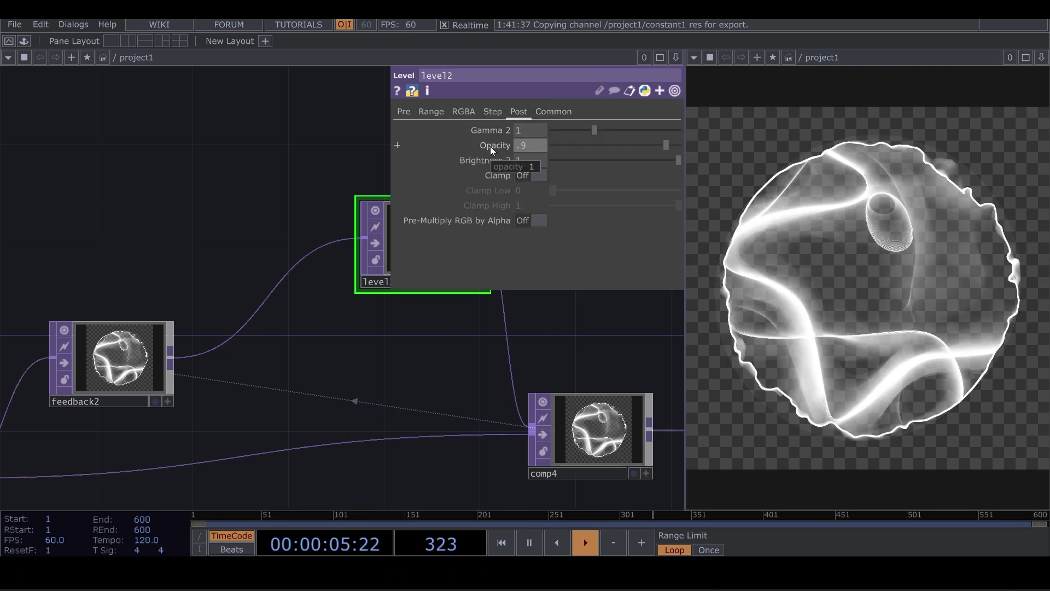
left_click(679, 88)
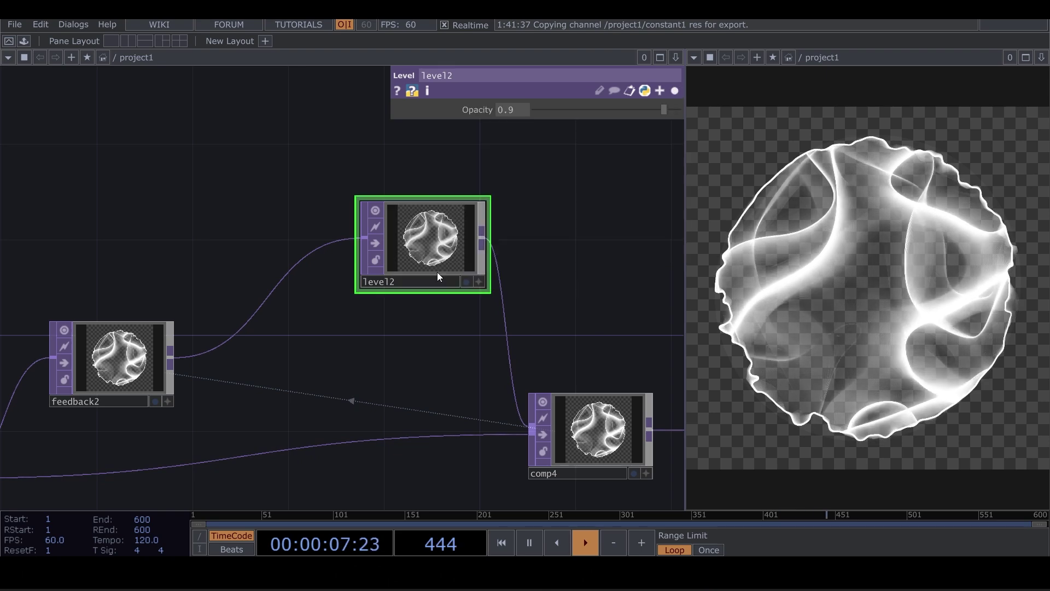
Spread out feedback2, comp4 and level2 to make room between feedback2 and level2.
scroll(415, 284, "down", 6)
left_click_drag(166, 385, 130, 385)
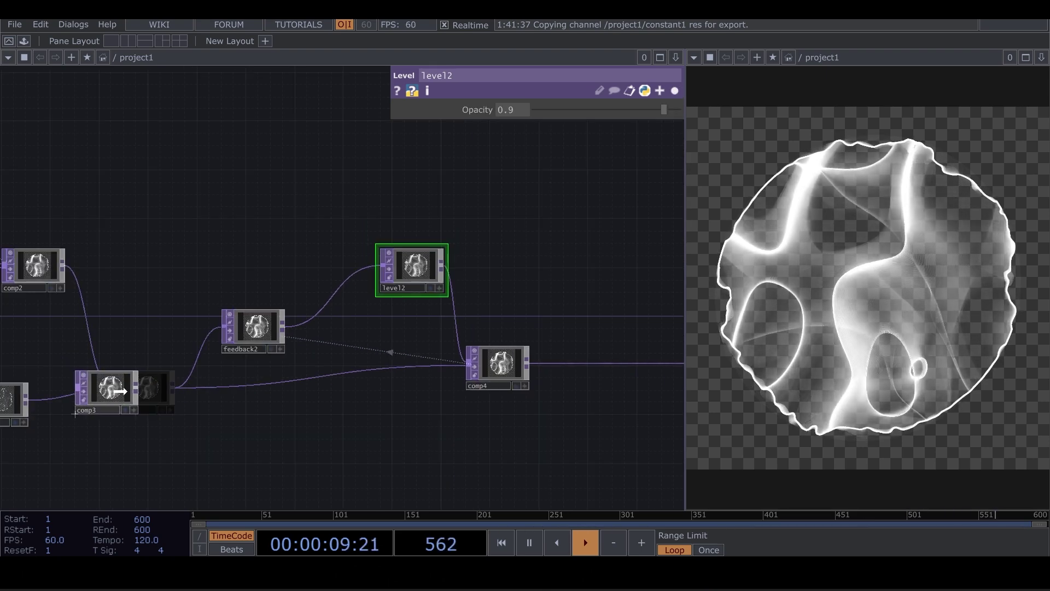
left_click_drag(254, 332, 230, 295)
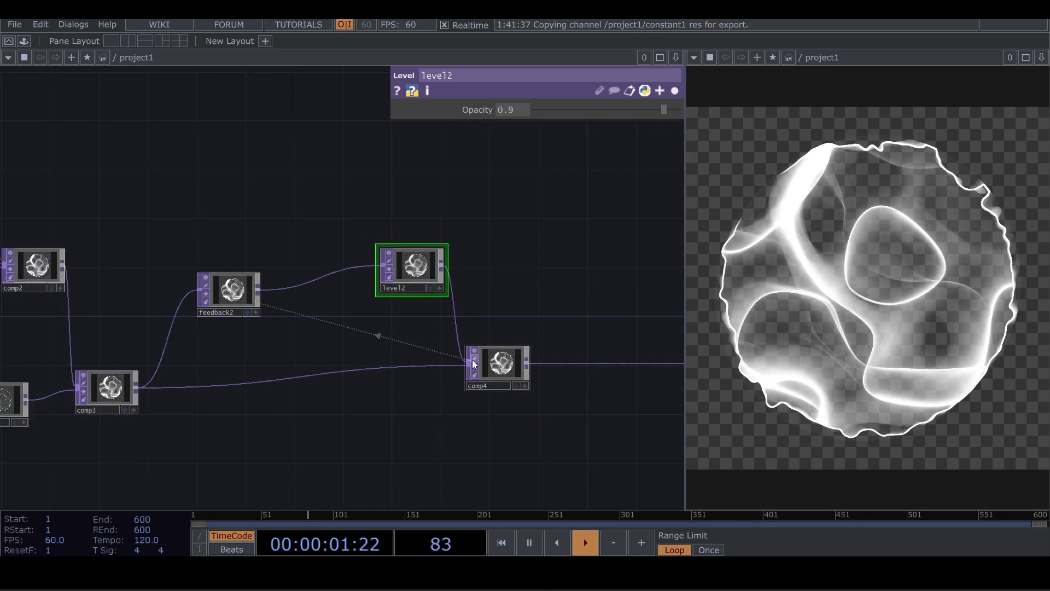
left_click_drag(498, 368, 613, 379)
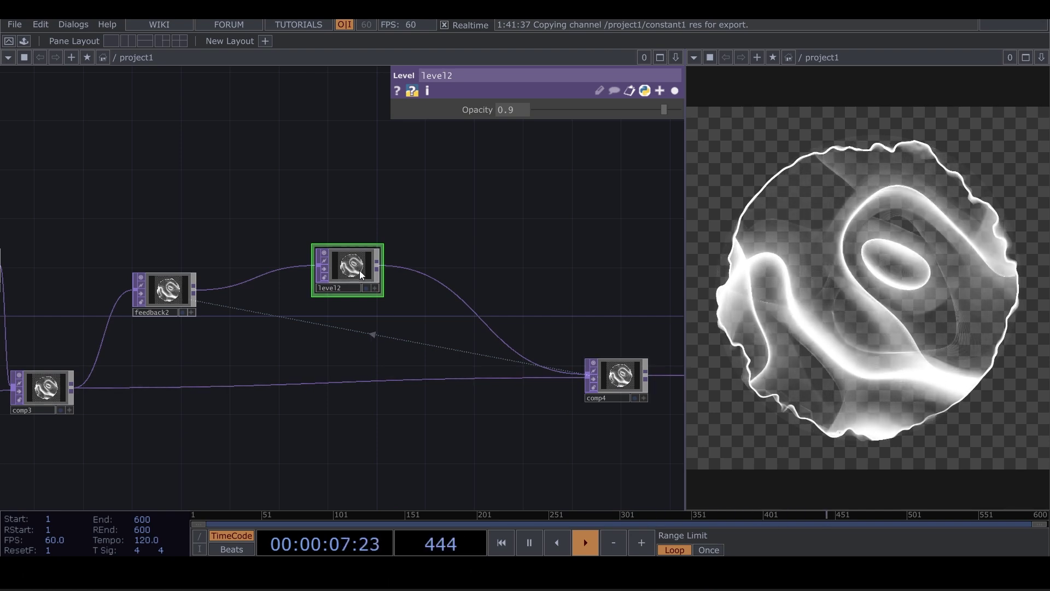
left_click_drag(359, 270, 481, 282)
Insert an Edge TOP into the connection between feedback2 and level2.
right_click(279, 287)
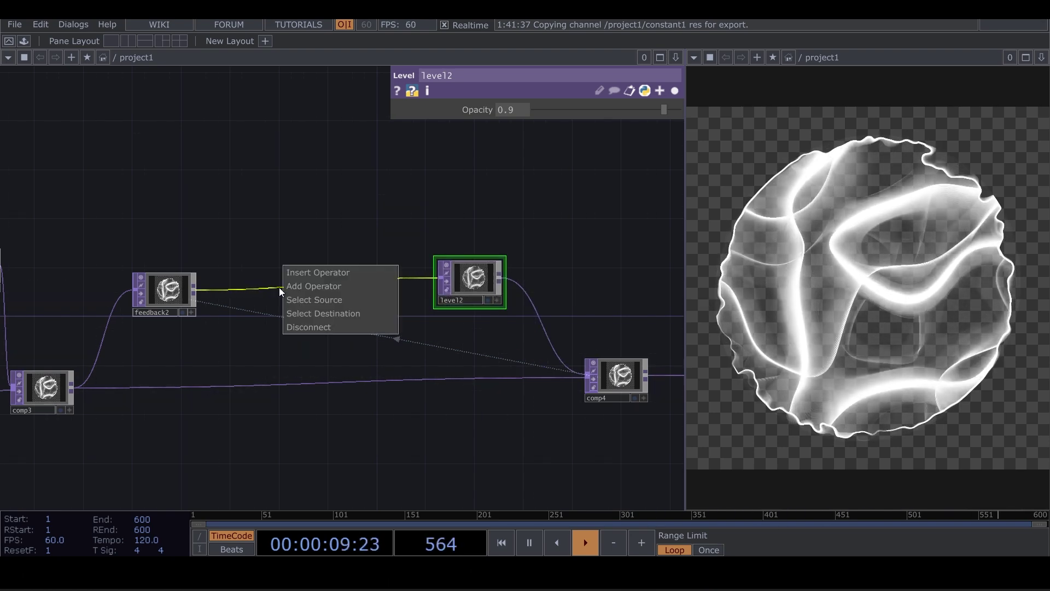
left_click(303, 276)
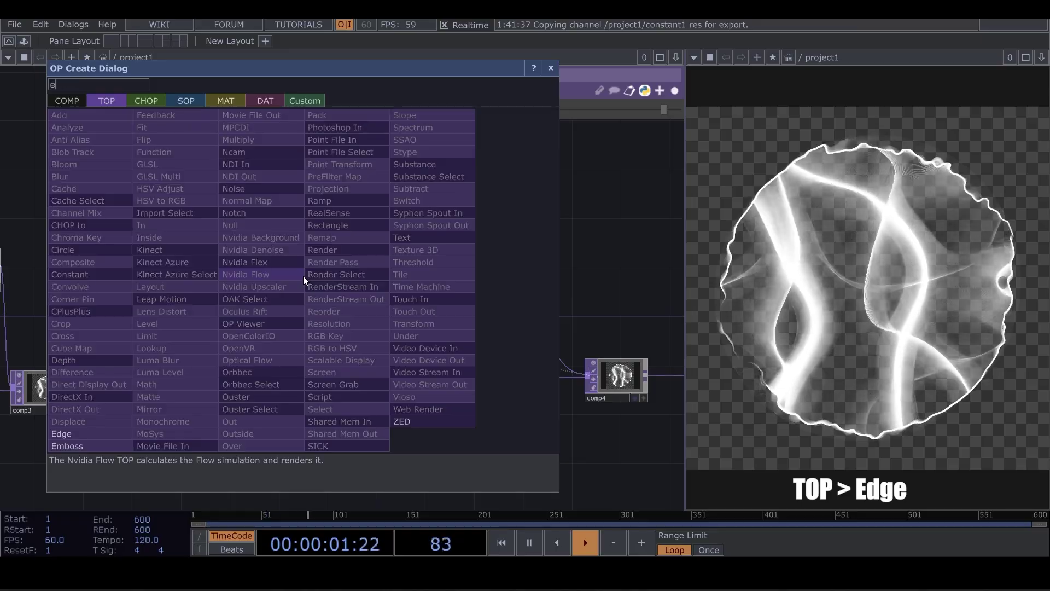
type("e")
left_click(71, 437)
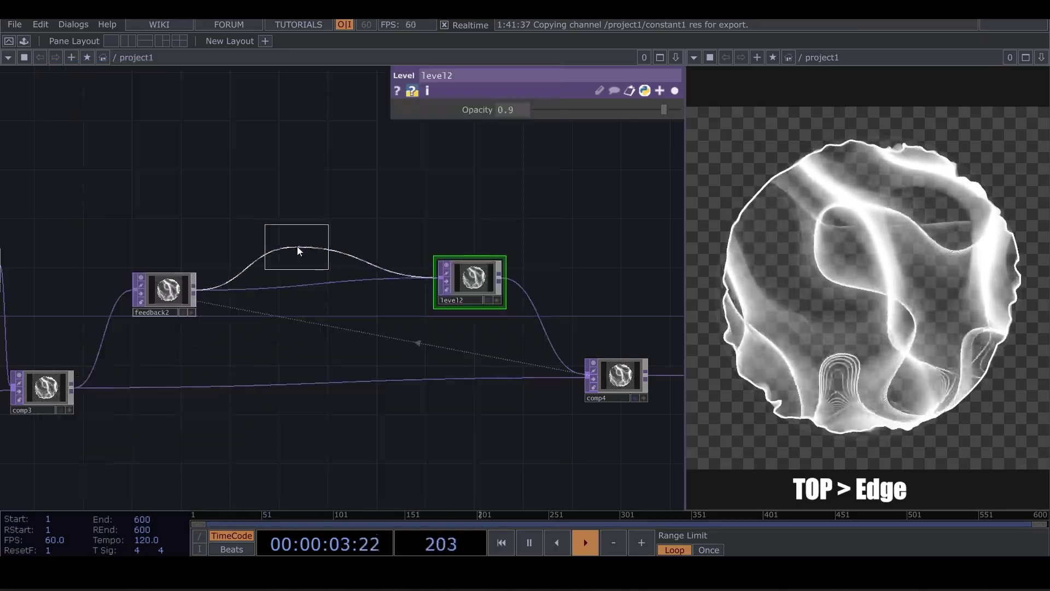
left_click(276, 259)
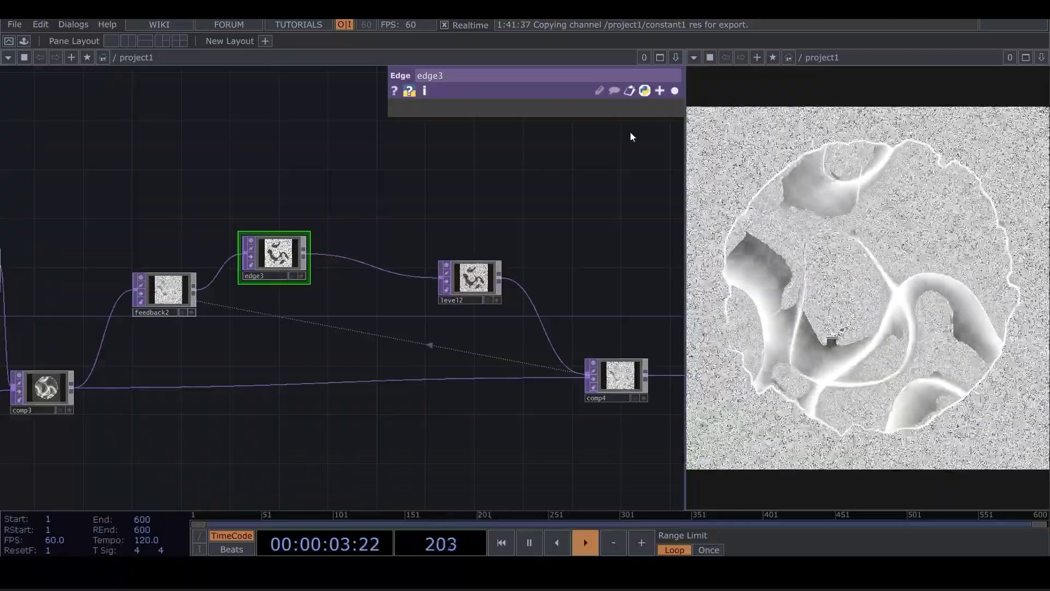
Show all of edge3's parameters and set its Black Level to 0.17.
left_click(675, 91)
left_click(530, 146)
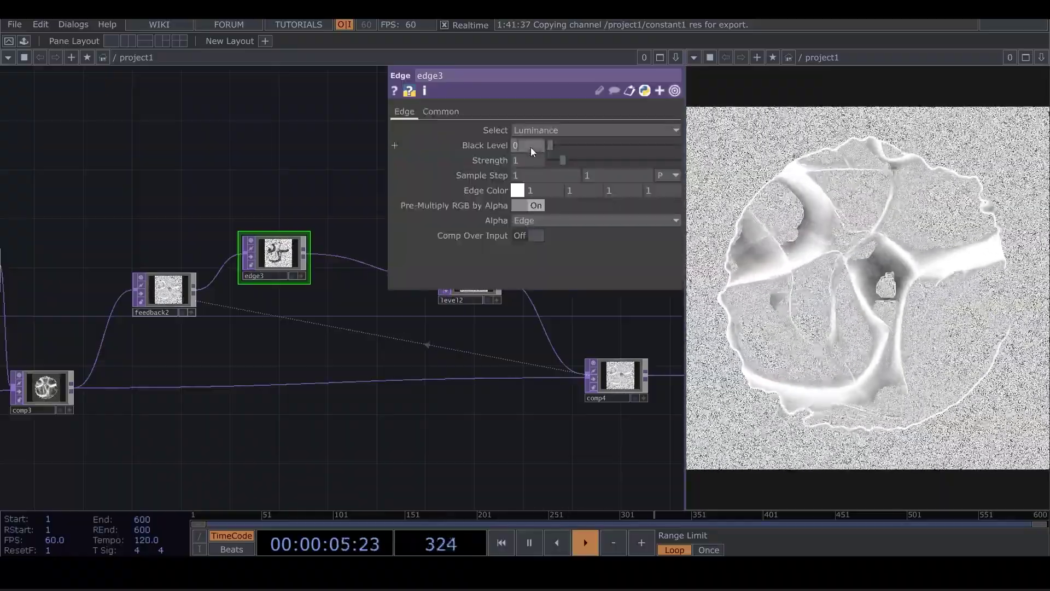
type("0.17")
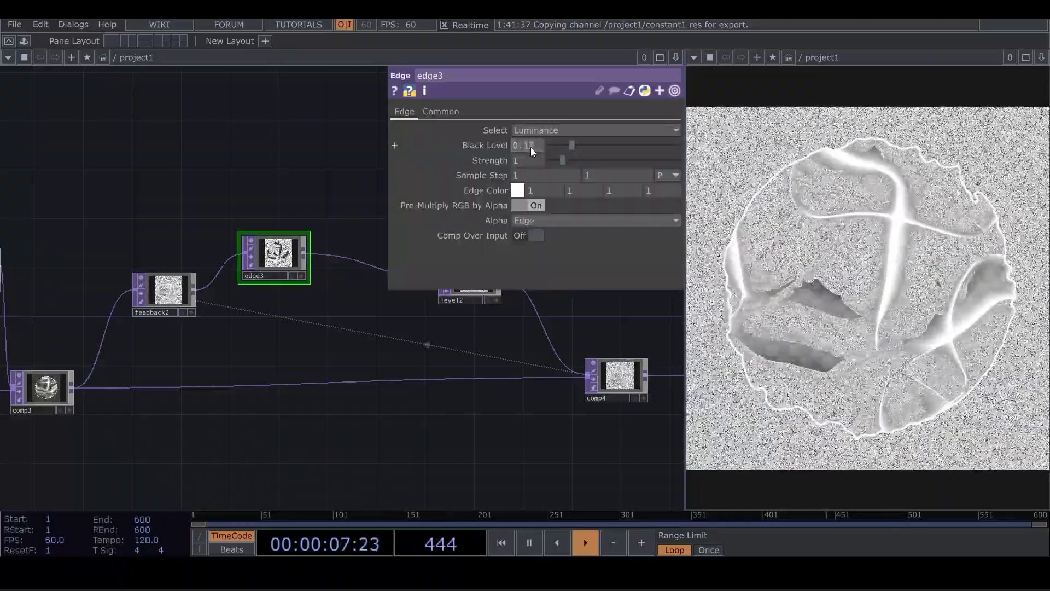
key("Return")
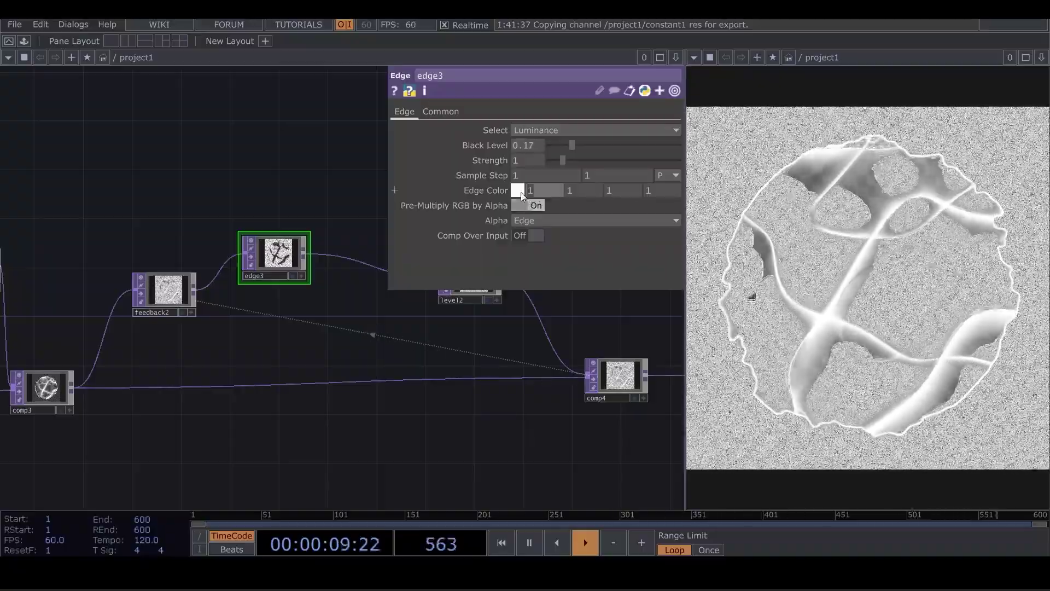
Set edge3's Edge Color to 0.35 red and 0.73 green, and show only its non-default parameters.
type("3")
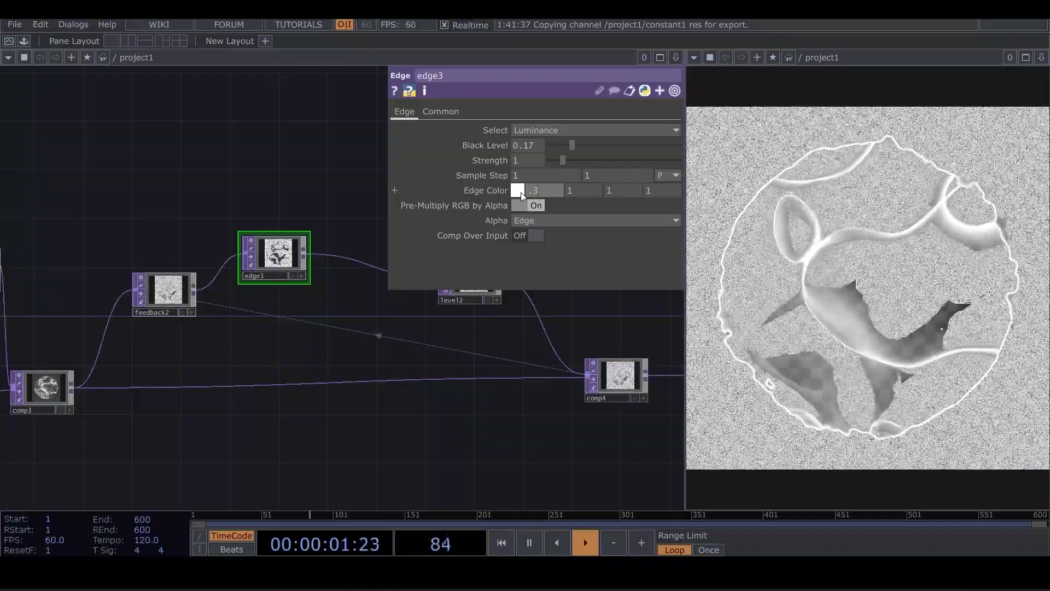
type("5")
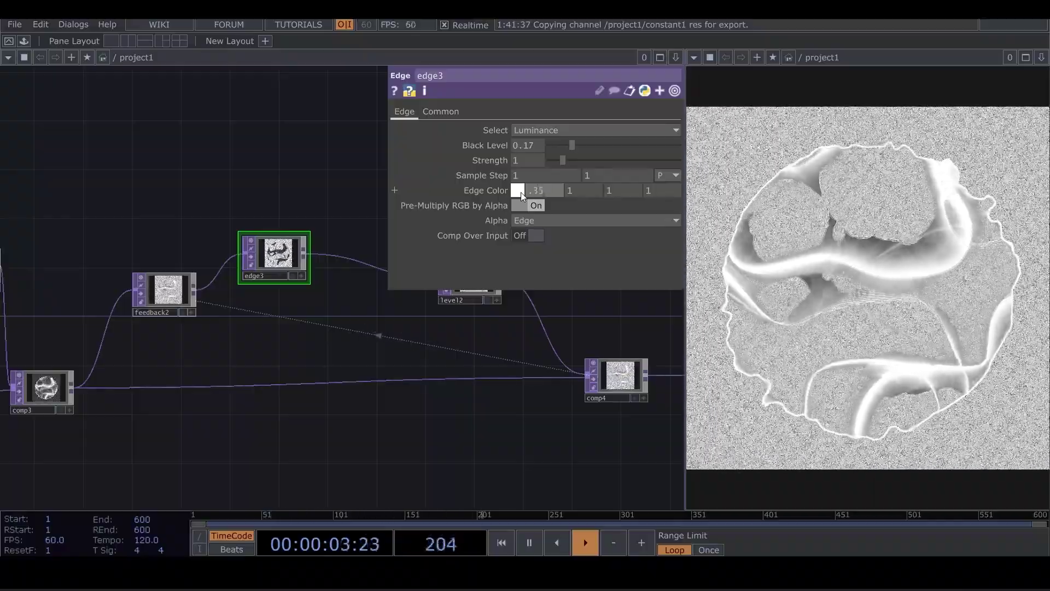
left_click(572, 193)
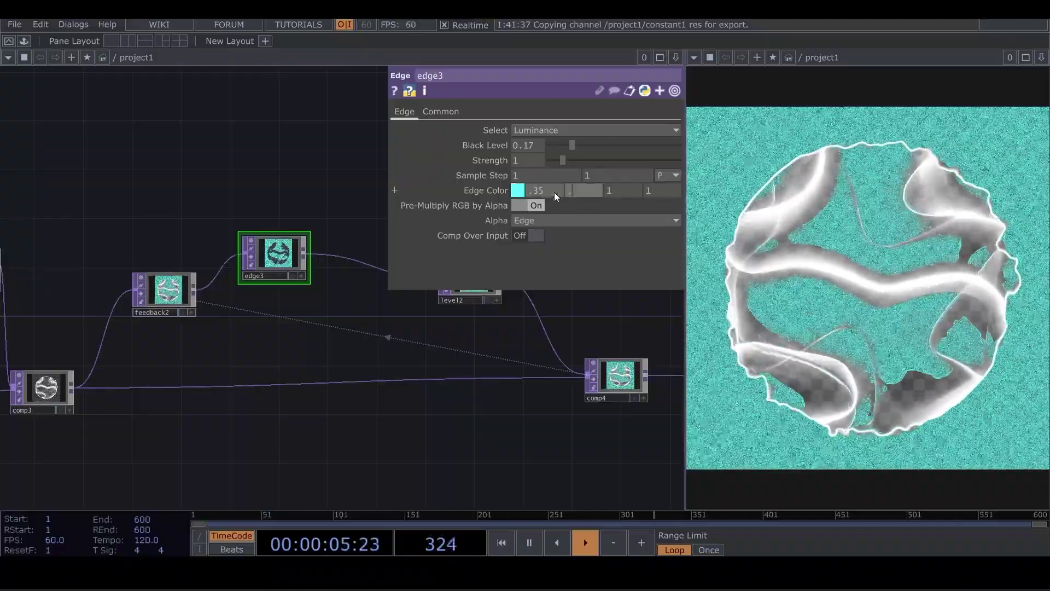
type(".73")
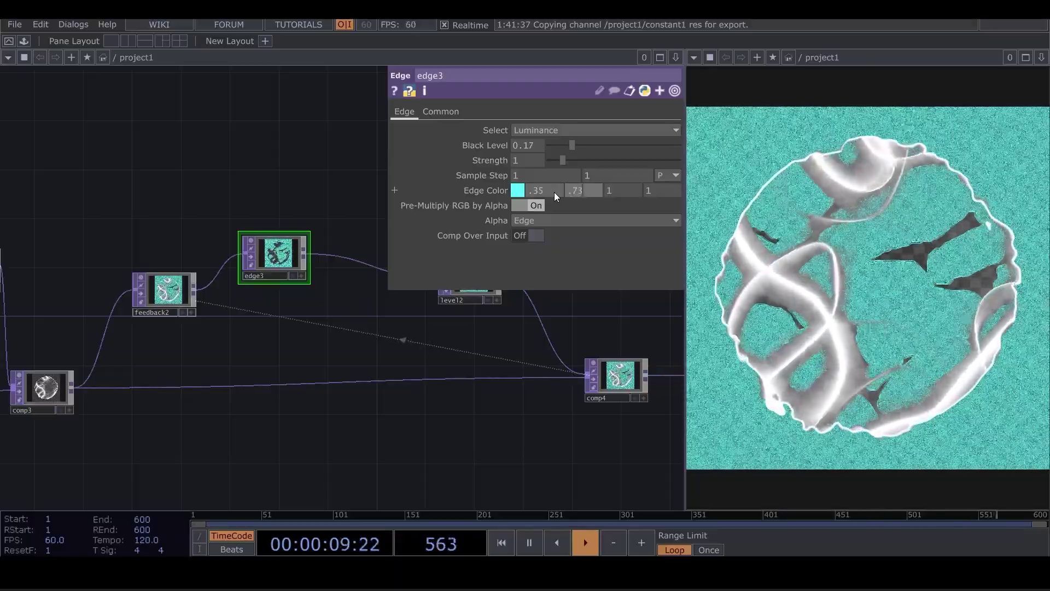
key("Return")
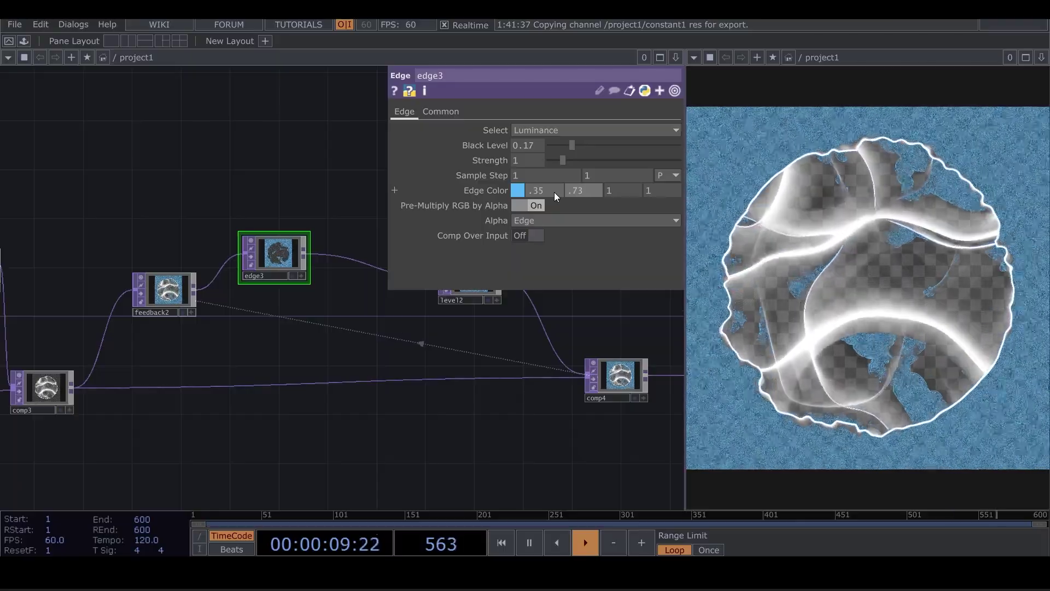
left_click(677, 91)
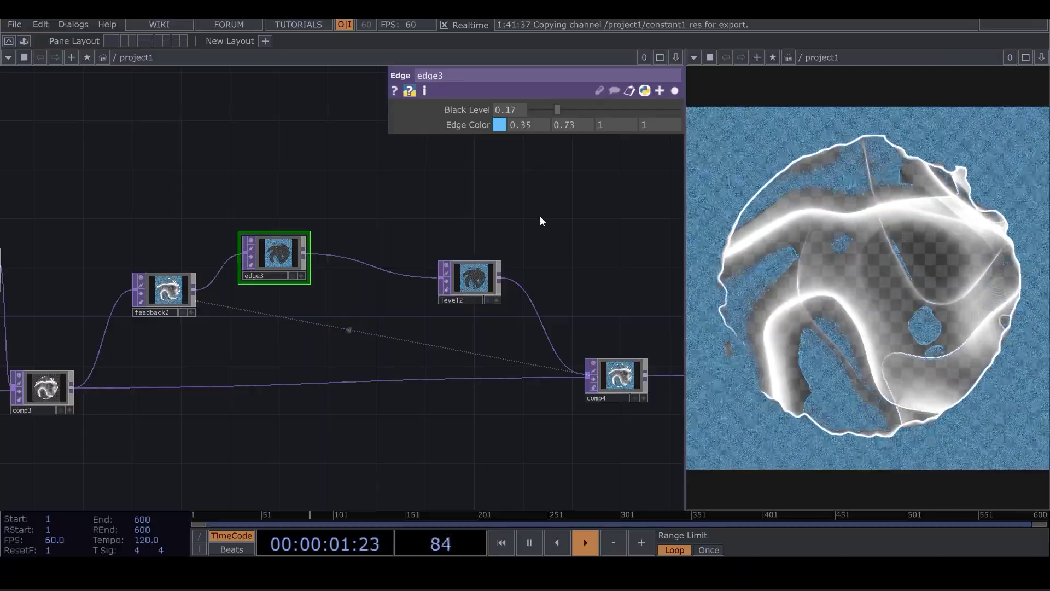
Add a Blur TOP above level2 and feed it from edge3's output.
left_click_drag(541, 220, 374, 274)
key("Tab")
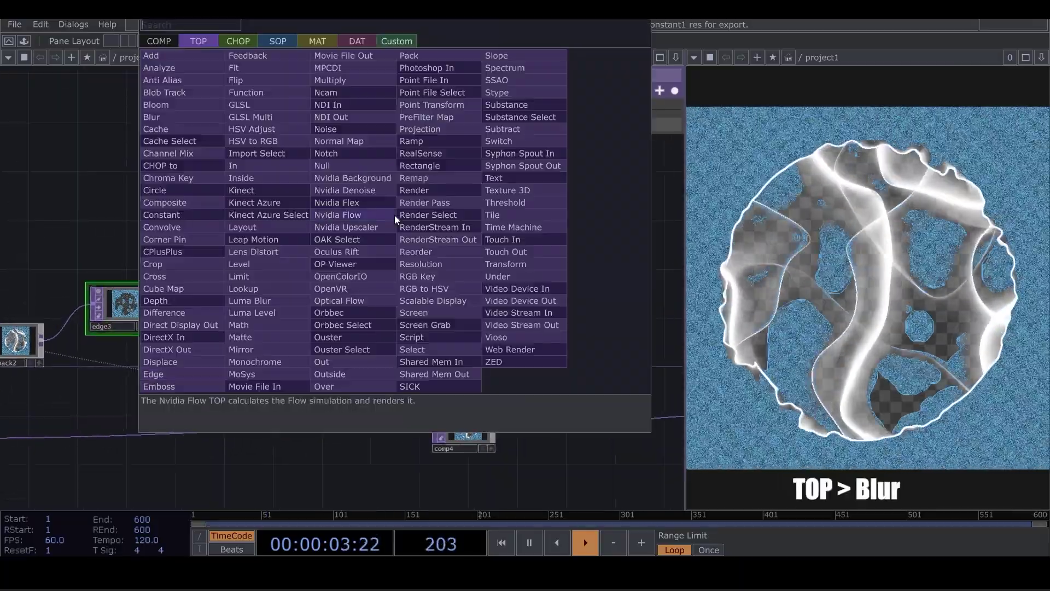
type("b")
left_click(206, 117)
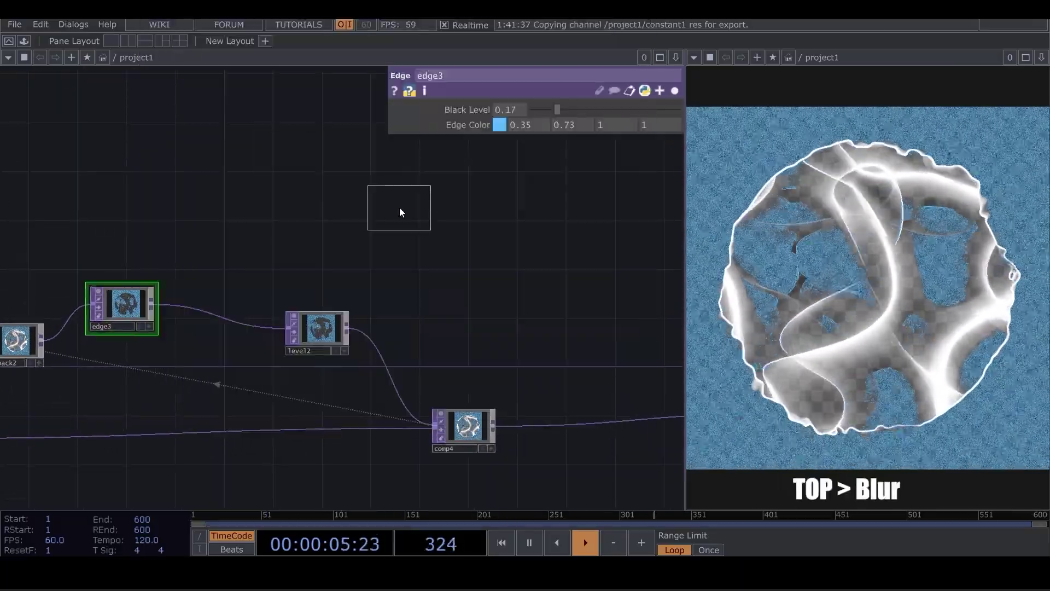
left_click(401, 209)
left_click_drag(154, 304, 366, 215)
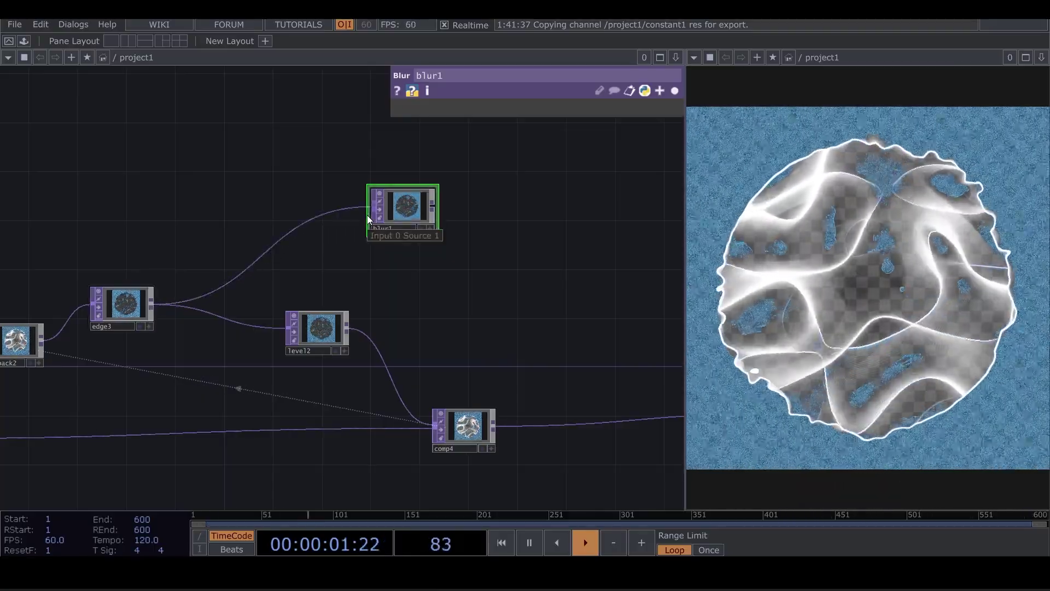
Show all of blur1's parameters and set Pre-Shrink to 2 and Filter Size to 12.
left_click(673, 93)
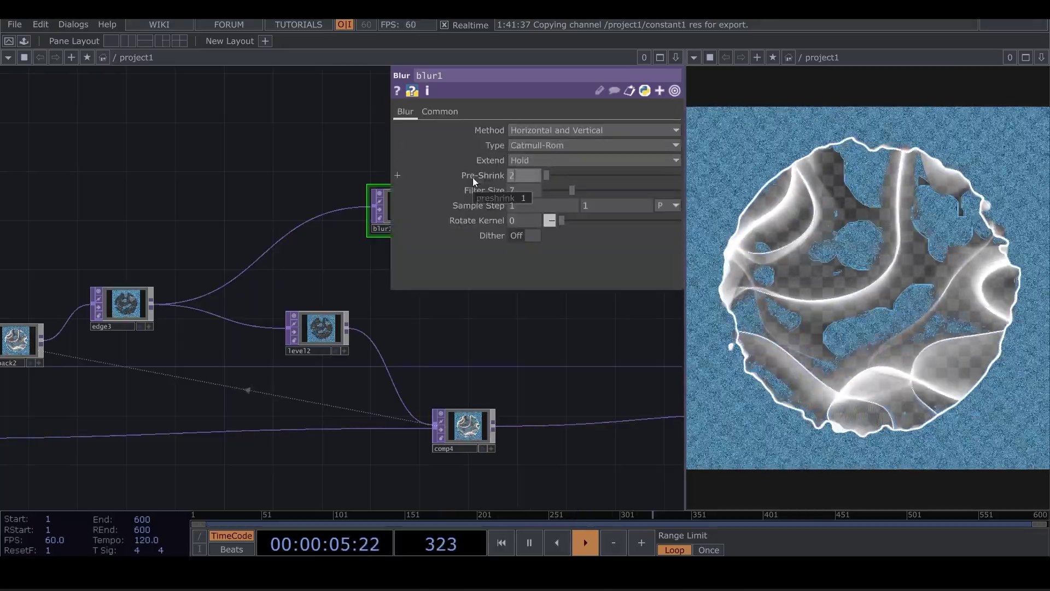
left_click_drag(472, 177, 525, 190)
middle_click_drag(346, 148, 206, 190)
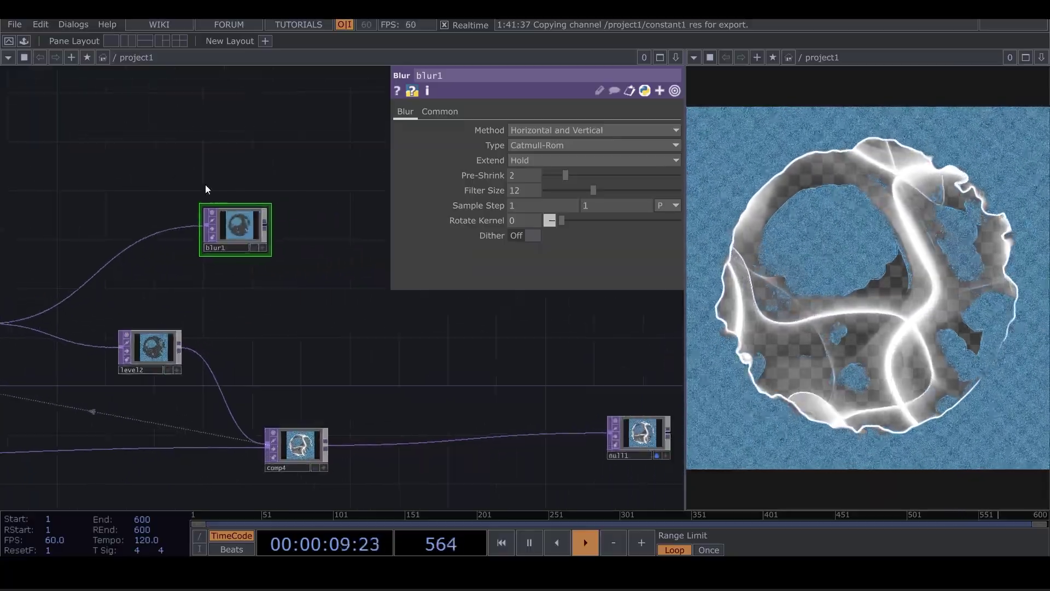
Add an Edge TOP fed by blur1's output, placed just beside it.
scroll(240, 224, "up", 8)
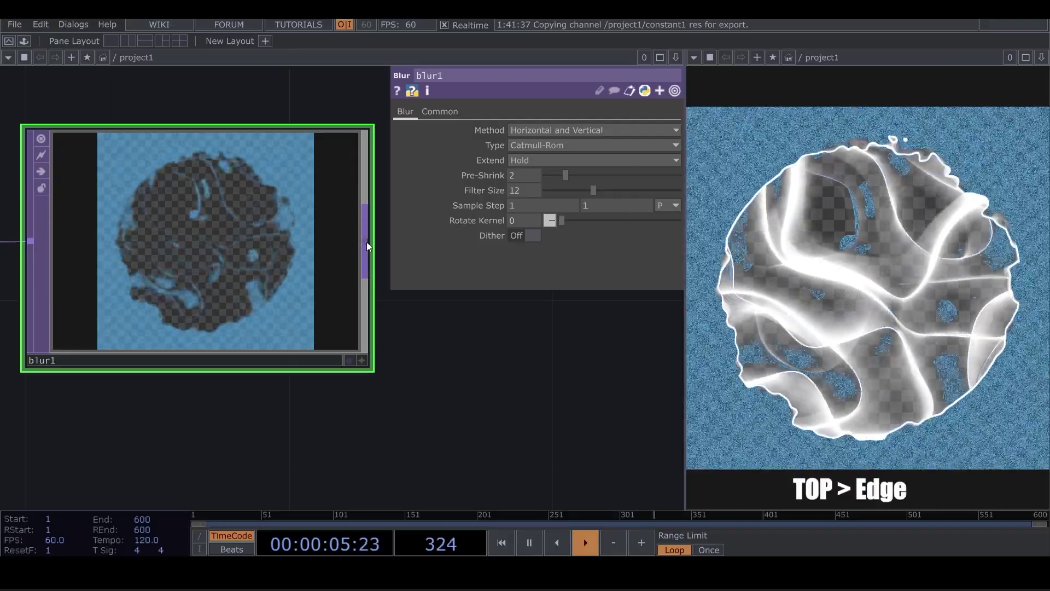
right_click(366, 242)
type("e")
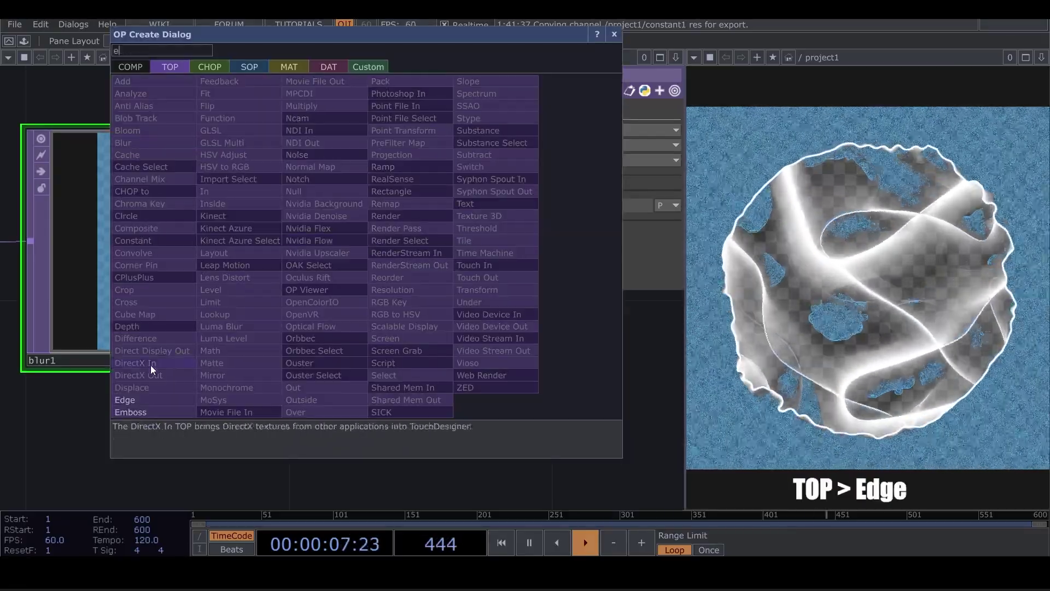
left_click(153, 399)
left_click(602, 287)
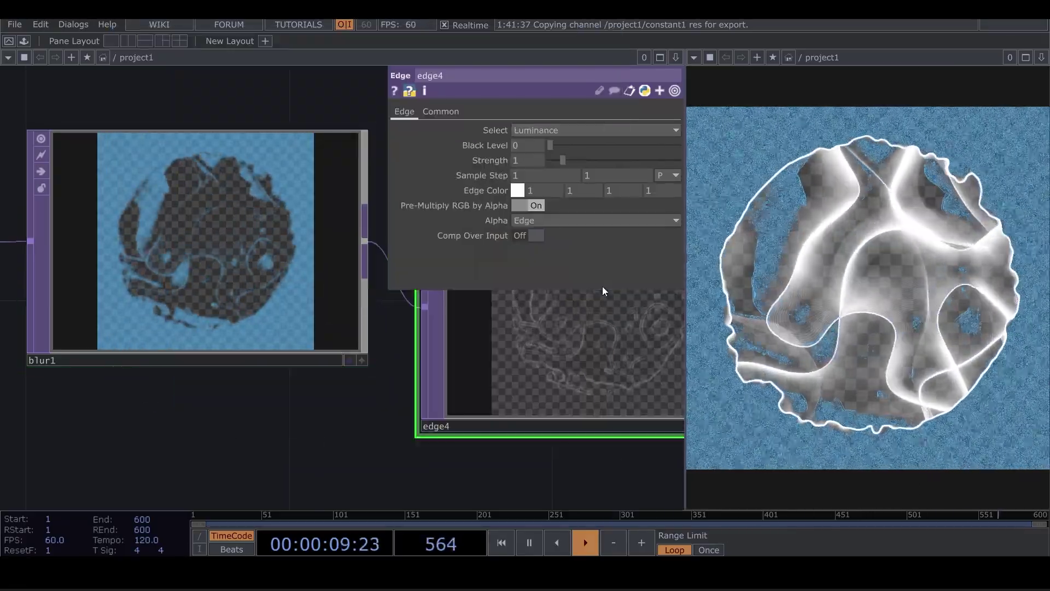
Make edge4's Edge Color yellow by setting its blue component to 0.
left_click_drag(537, 457, 260, 428)
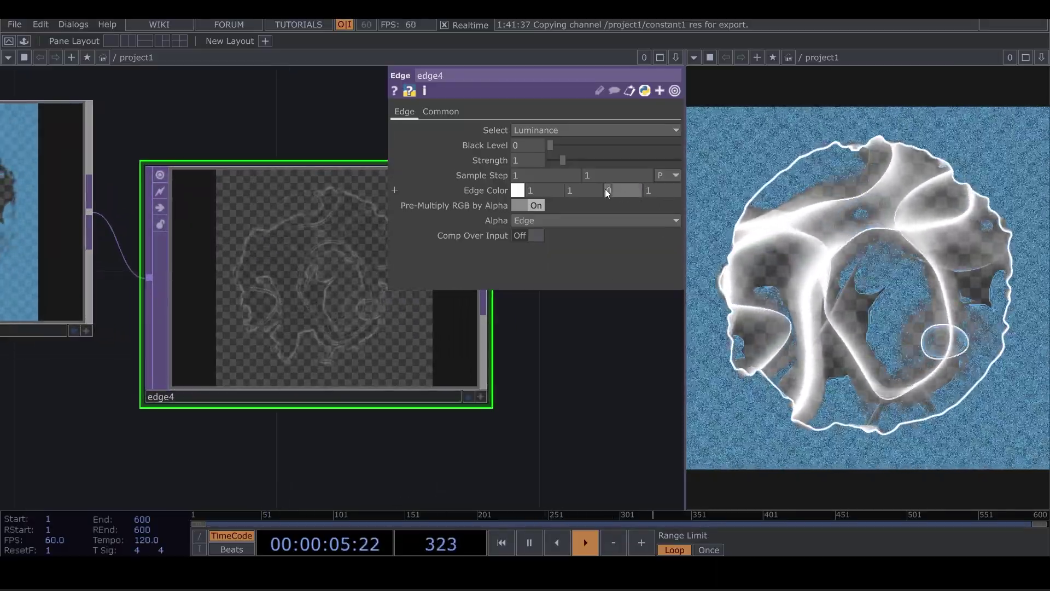
left_click_drag(605, 189, 543, 186)
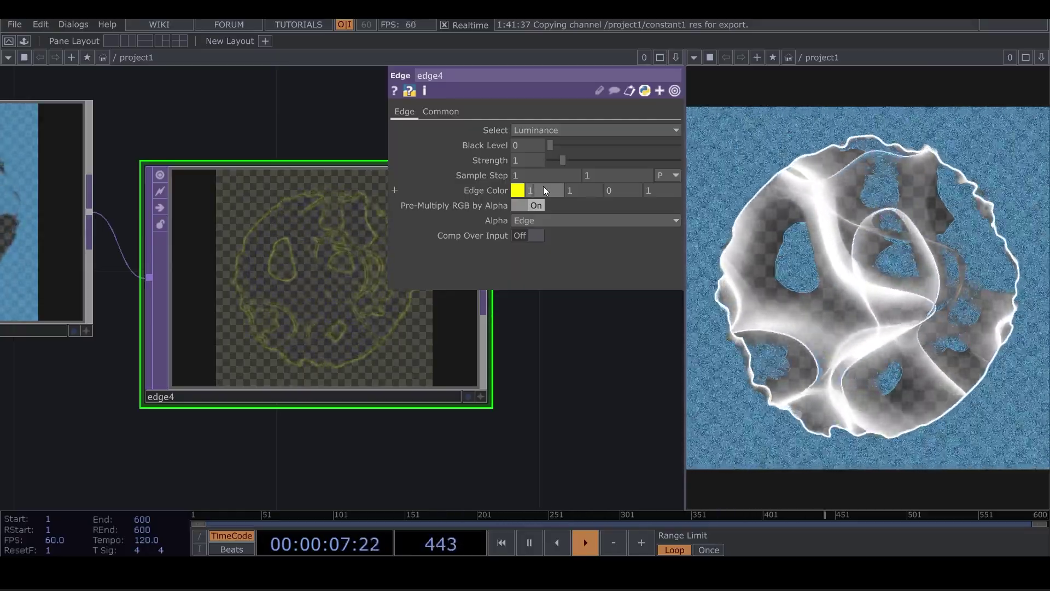
Add a Composite TOP fed by edge4's output and show only its non-default parameters.
scroll(570, 362, "down", 3)
scroll(445, 318, "down", 5)
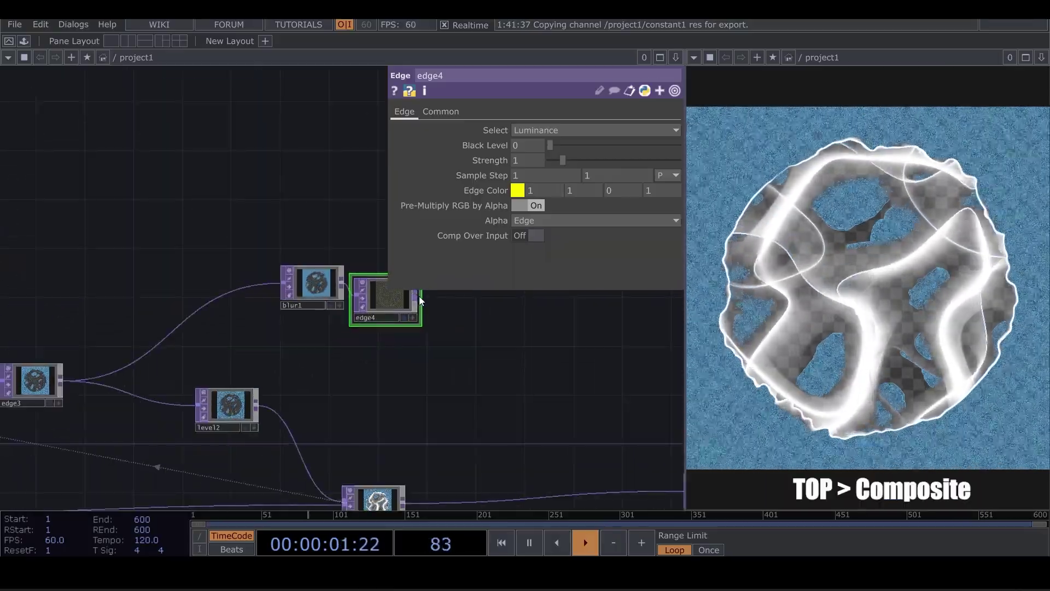
right_click(419, 296)
left_click(202, 344)
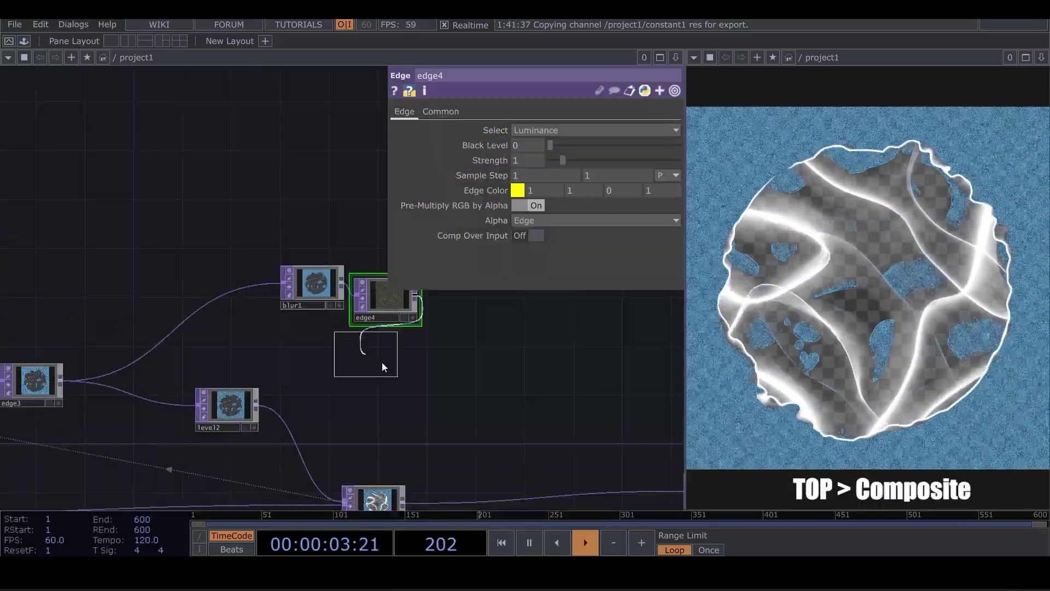
left_click(562, 370)
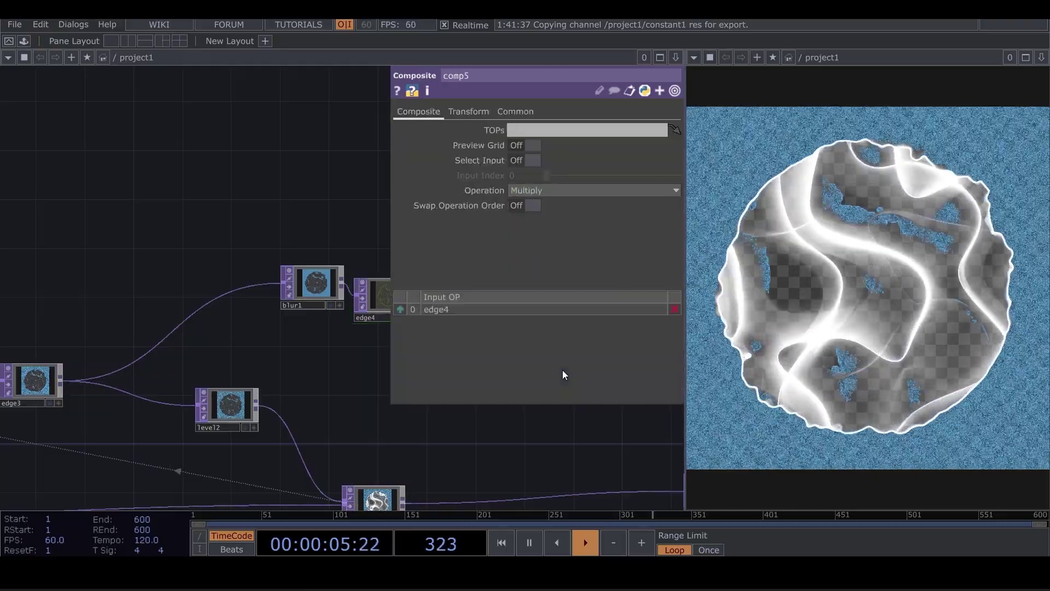
left_click(675, 91)
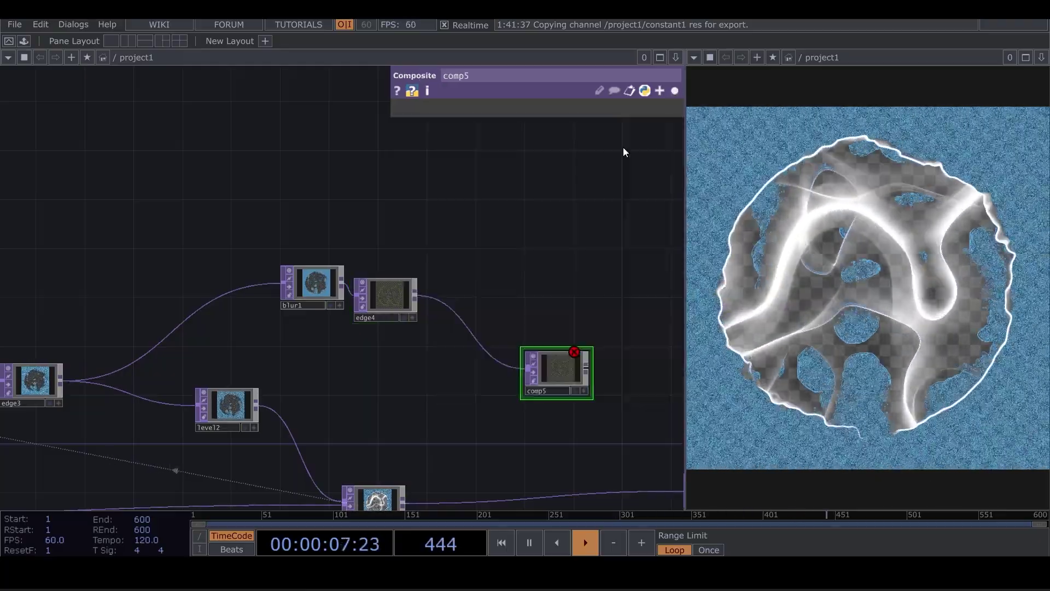
Set comp5's Operation to Difference and return to showing only its non-default parameters.
left_click_drag(545, 273, 410, 211)
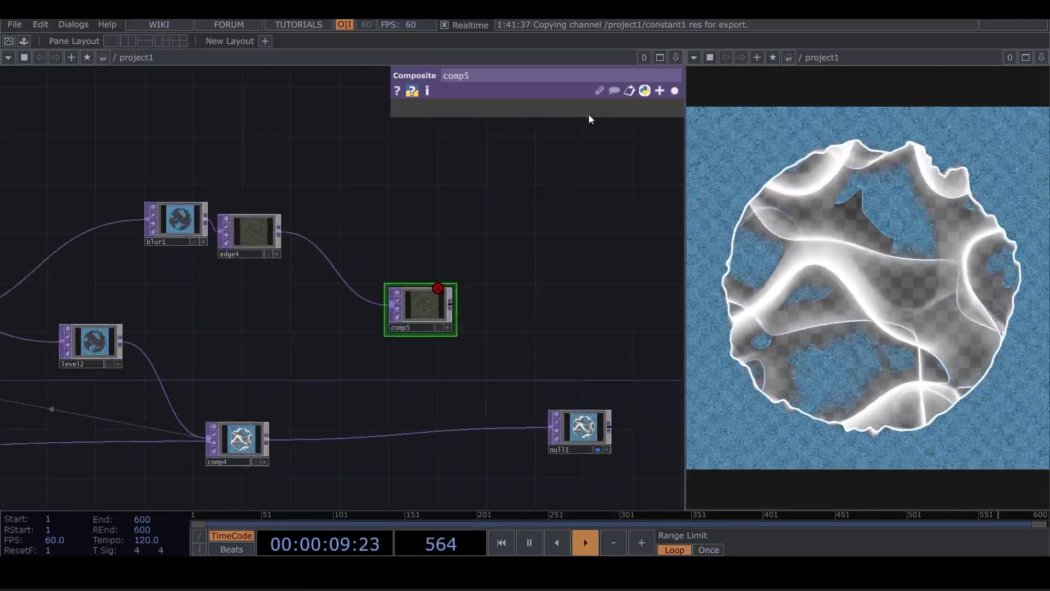
left_click(675, 91)
left_click(572, 191)
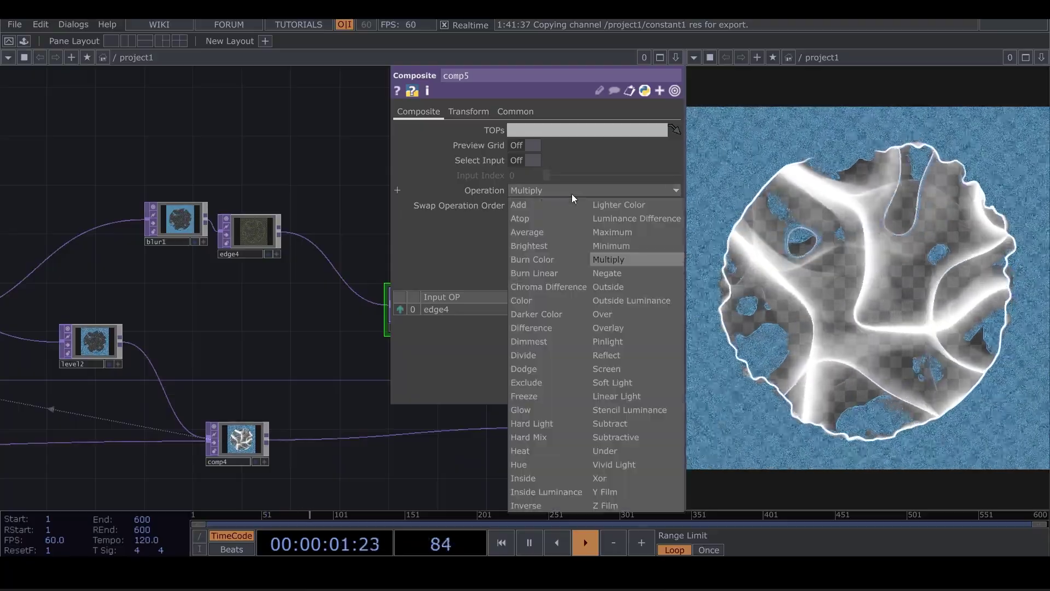
left_click(549, 328)
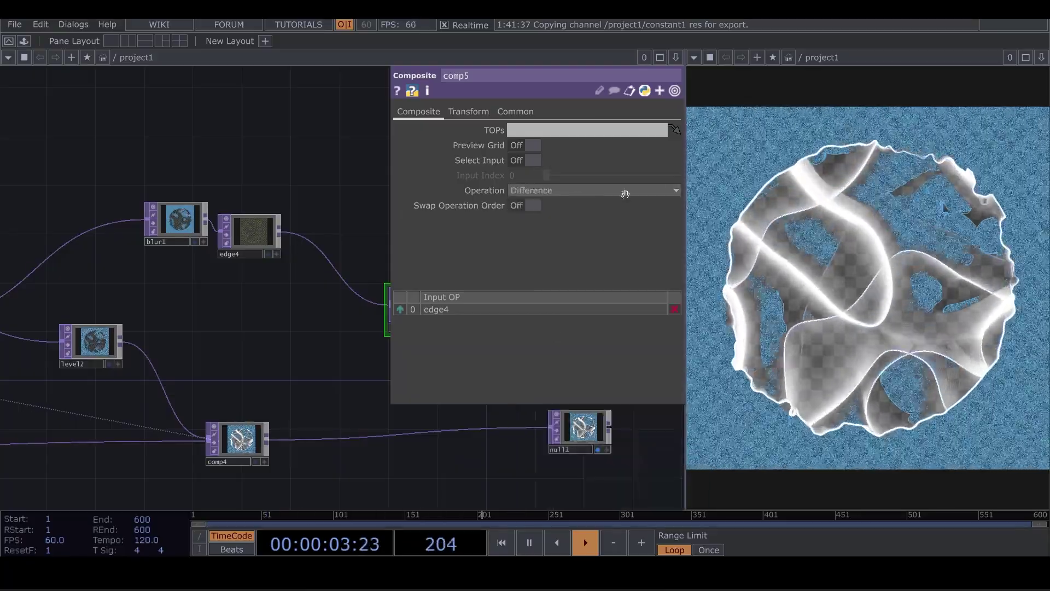
left_click(675, 90)
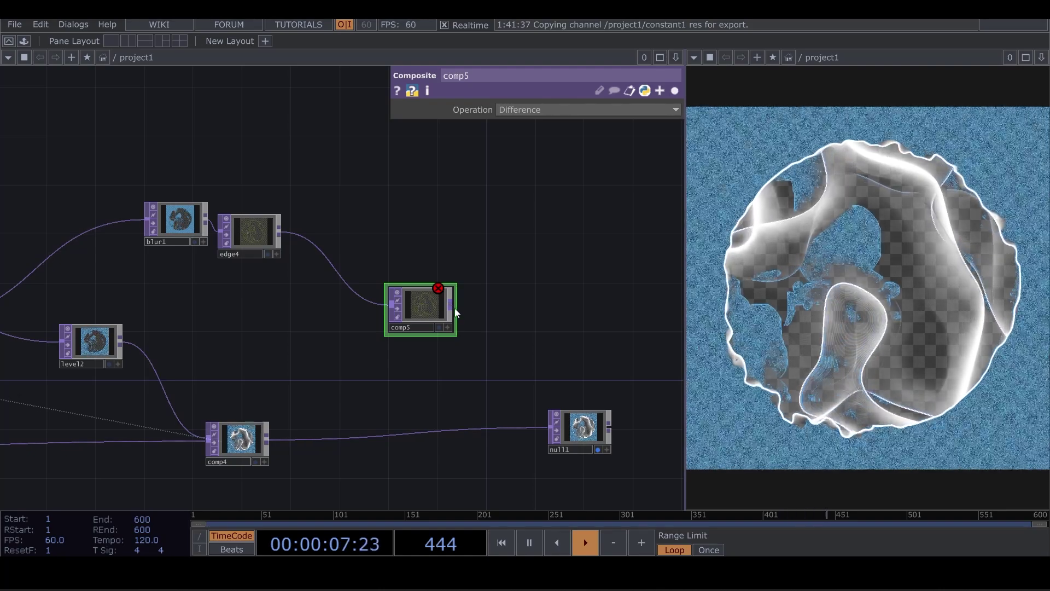
Feed null1 from comp5 instead of comp4, and wire blur1 and level2 into comp5 as additional inputs.
left_click_drag(454, 307, 501, 425)
left_click_drag(584, 428, 614, 435)
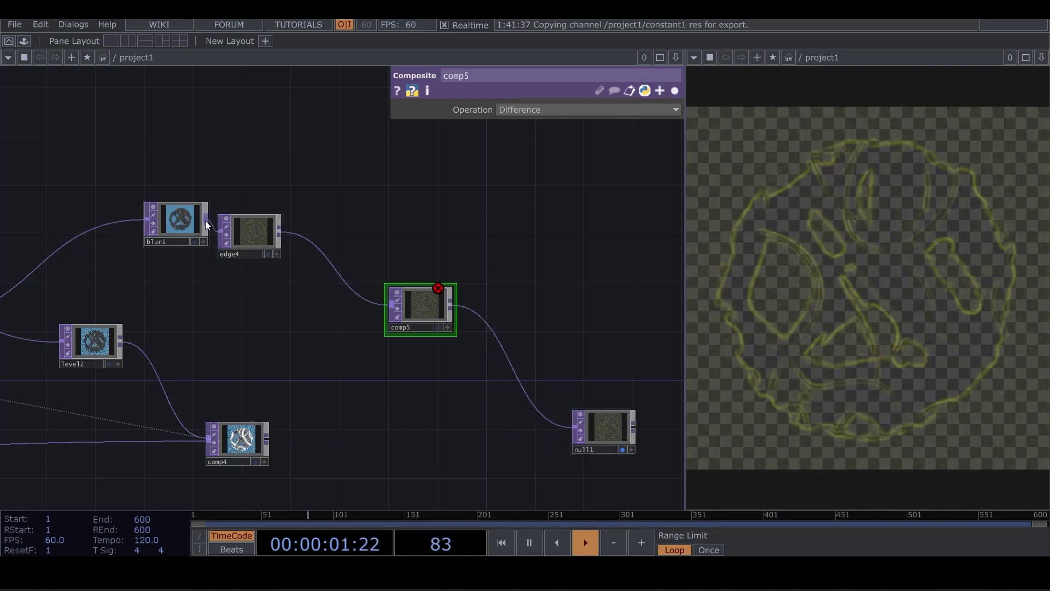
left_click_drag(205, 221, 379, 325)
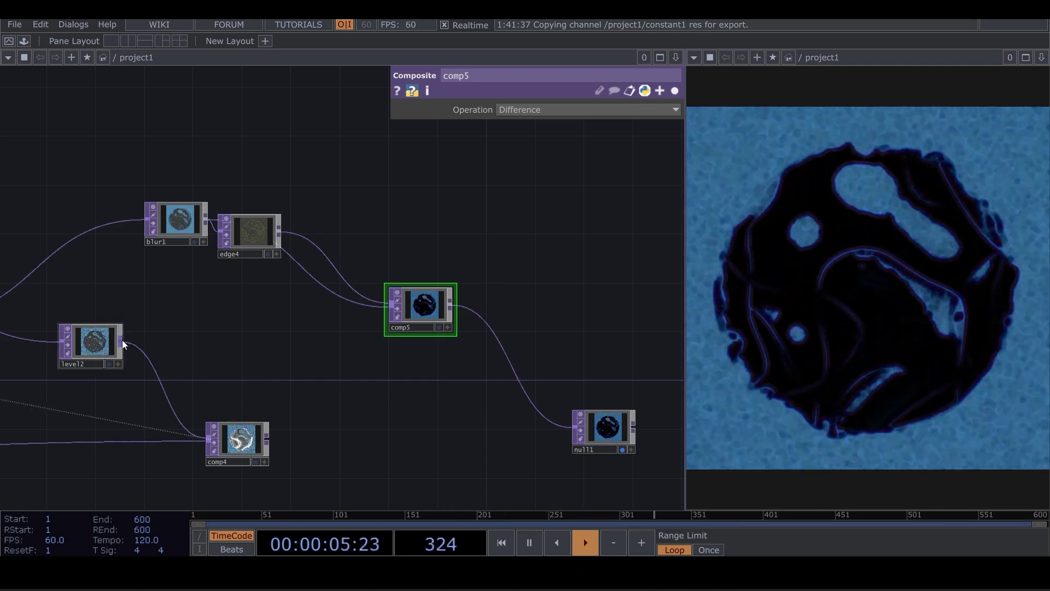
left_click_drag(122, 339, 376, 328)
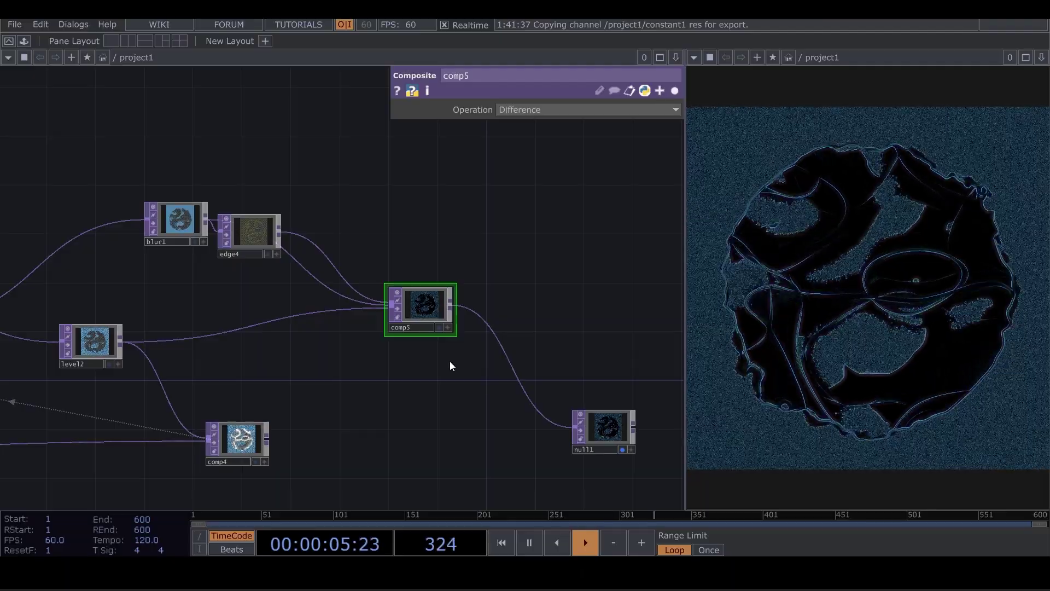
Spread out null1, comp5 and edge4 to make room between comp5 and null1.
scroll(457, 403, "down", 4)
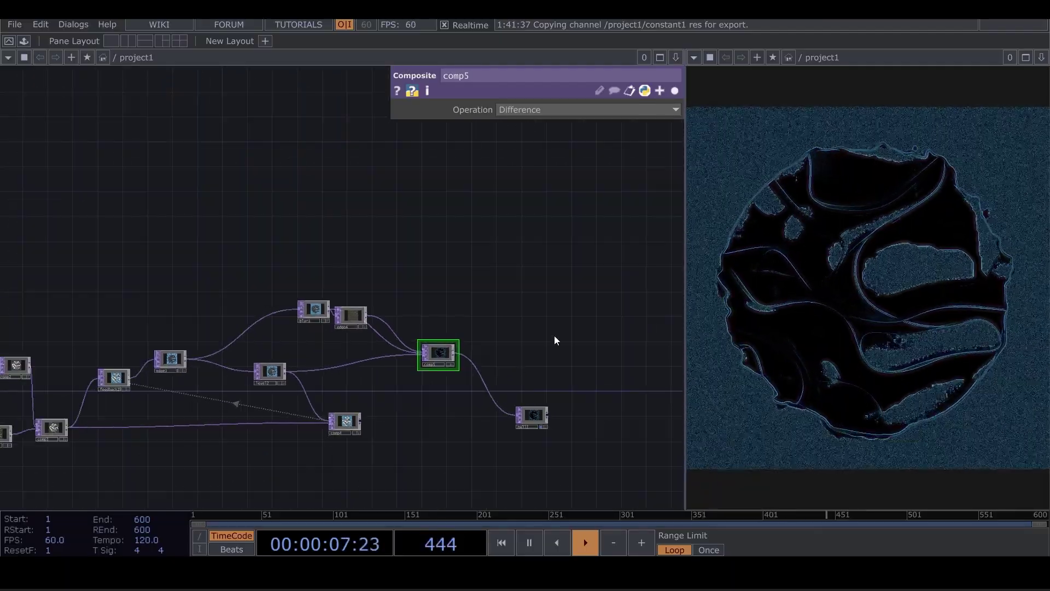
middle_click_drag(555, 343, 362, 263)
left_click_drag(344, 336, 621, 297)
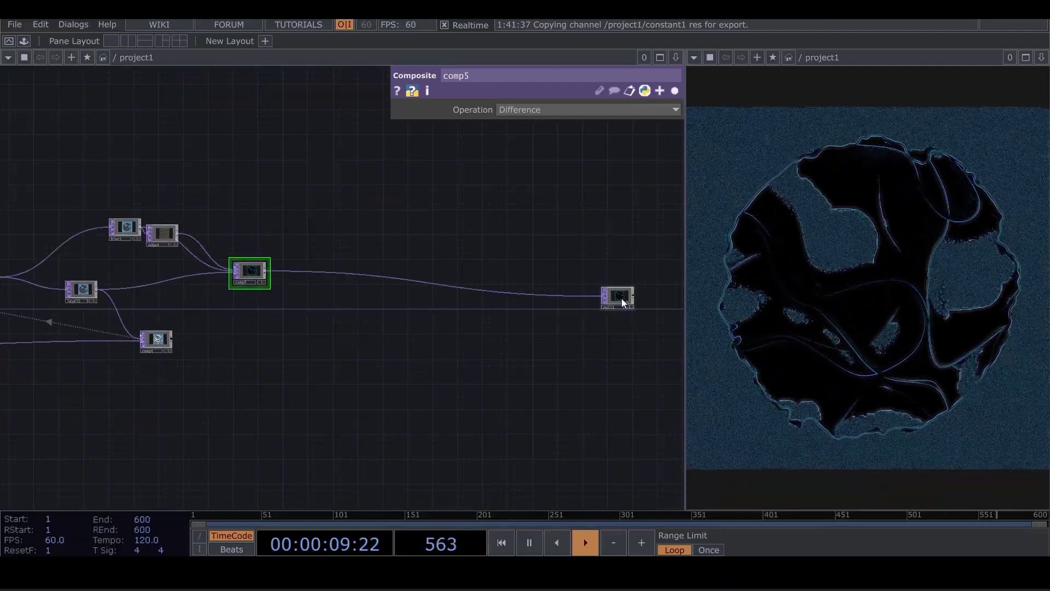
left_click_drag(248, 274, 279, 274)
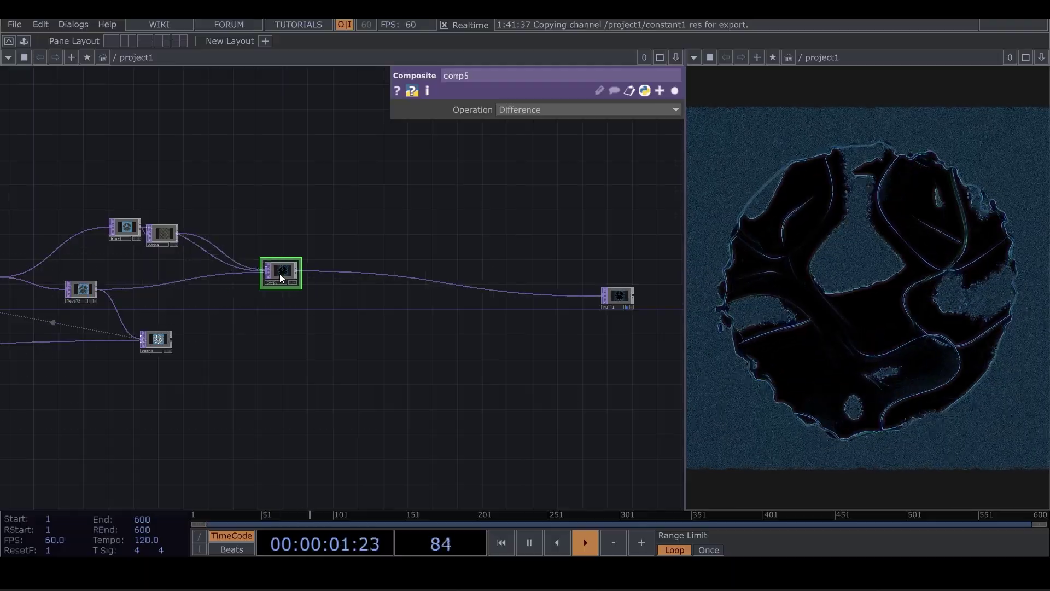
left_click_drag(168, 238, 189, 209)
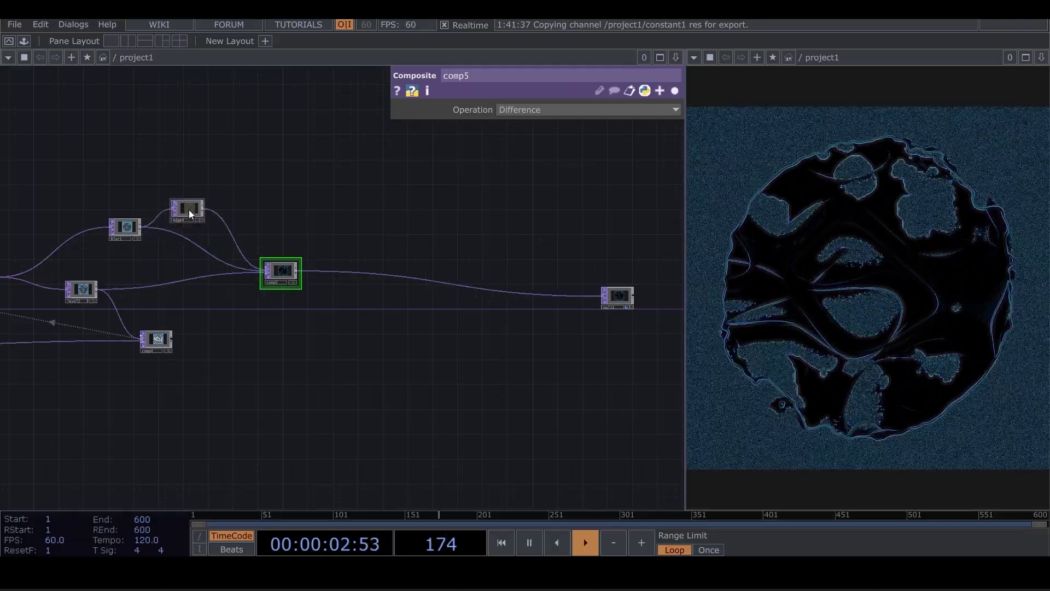
Insert a Feedback TOP into the connection between comp5 and null1.
right_click(333, 271)
left_click(349, 255)
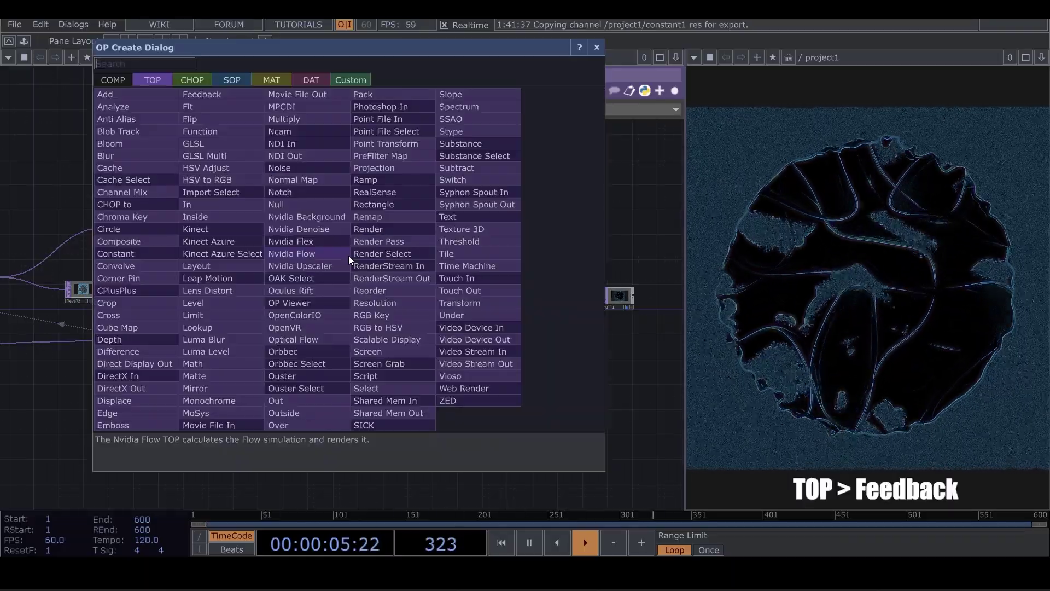
type("f")
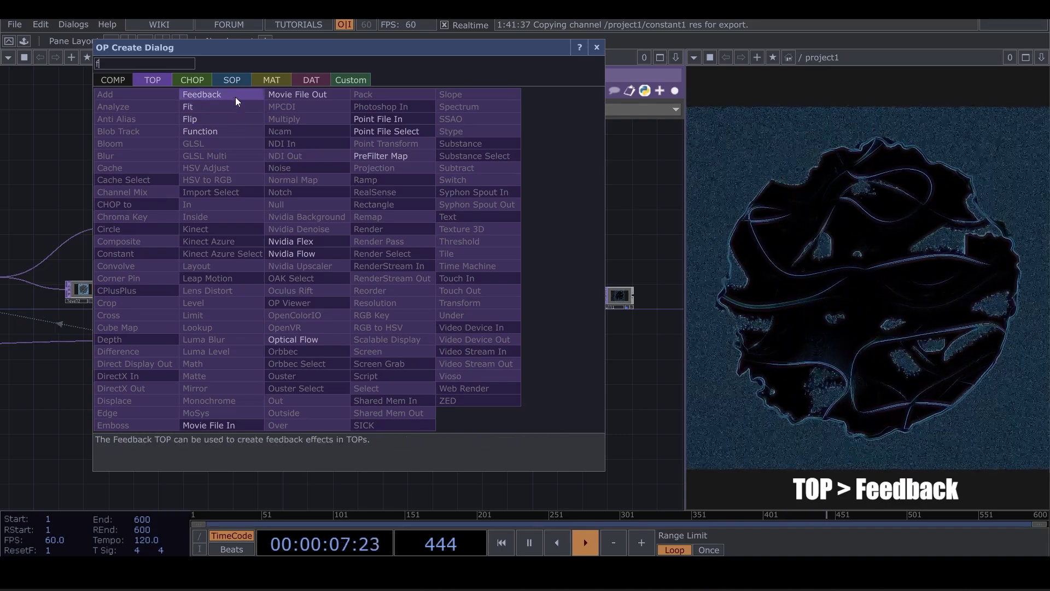
left_click(235, 97)
left_click(372, 254)
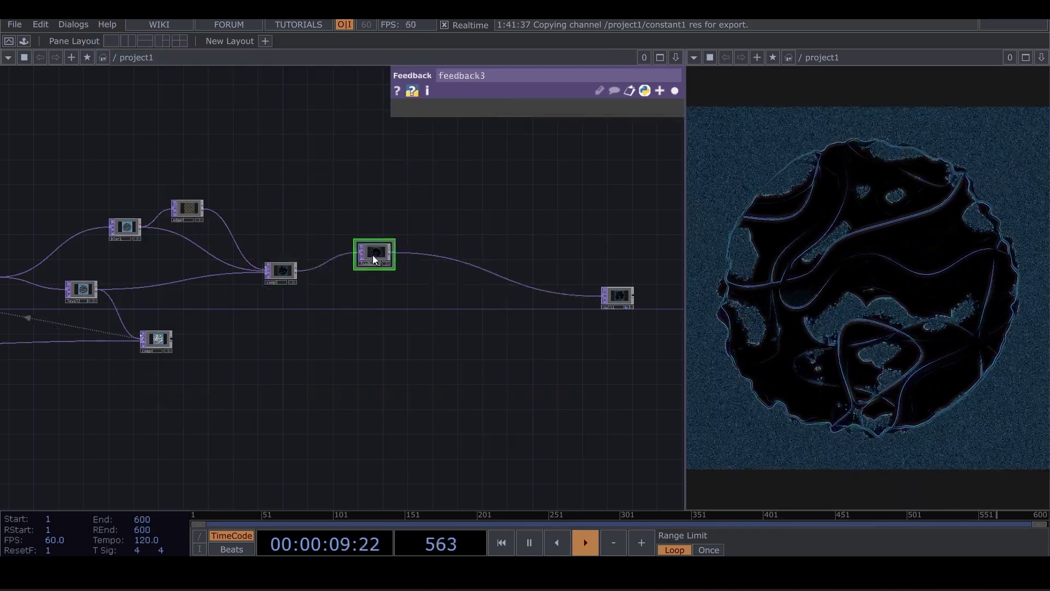
Insert a Level TOP into the connection between feedback3 and null1.
right_click(424, 252)
left_click(438, 239)
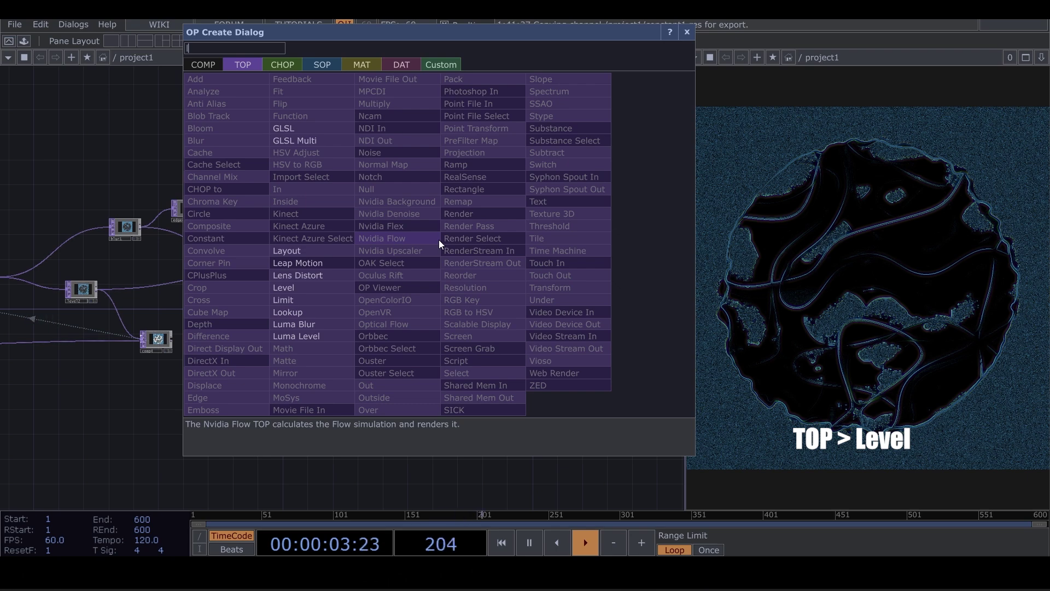
left_click(311, 286)
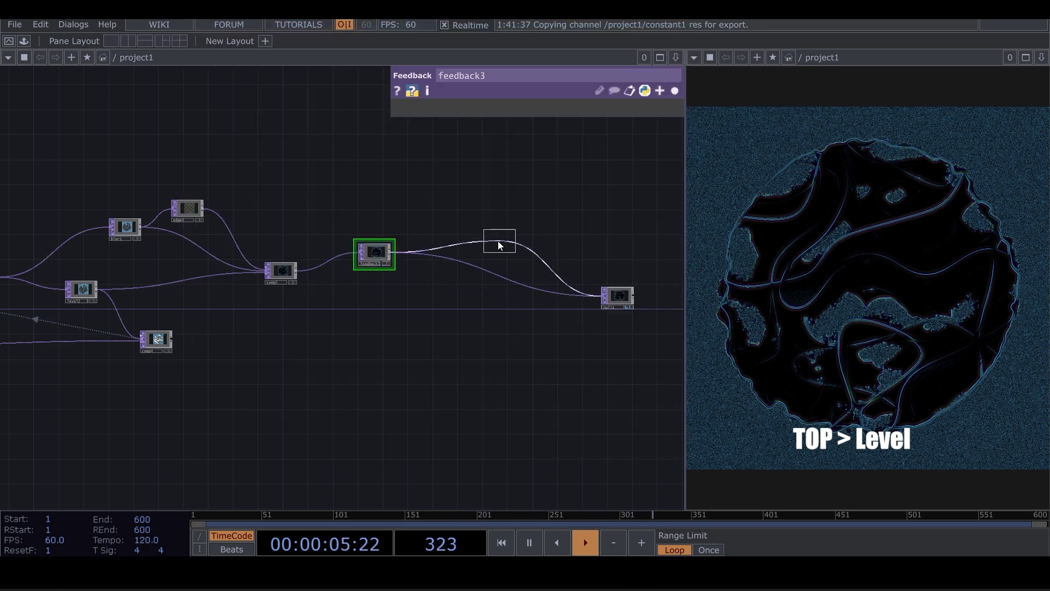
left_click(468, 250)
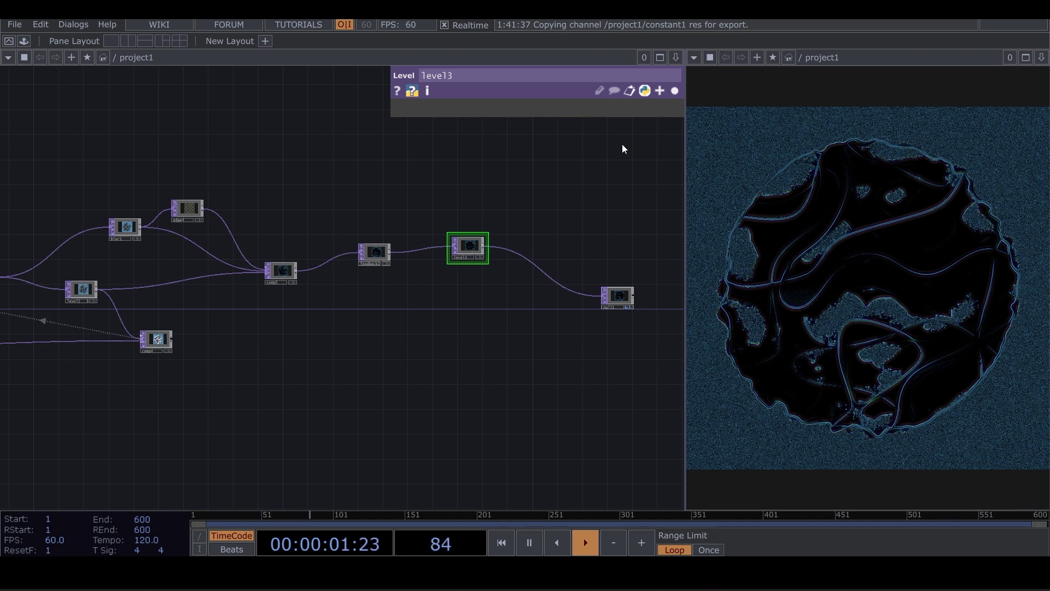
Set level3's Opacity to 0.915 and return to showing only its non-default parameters.
left_click(673, 91)
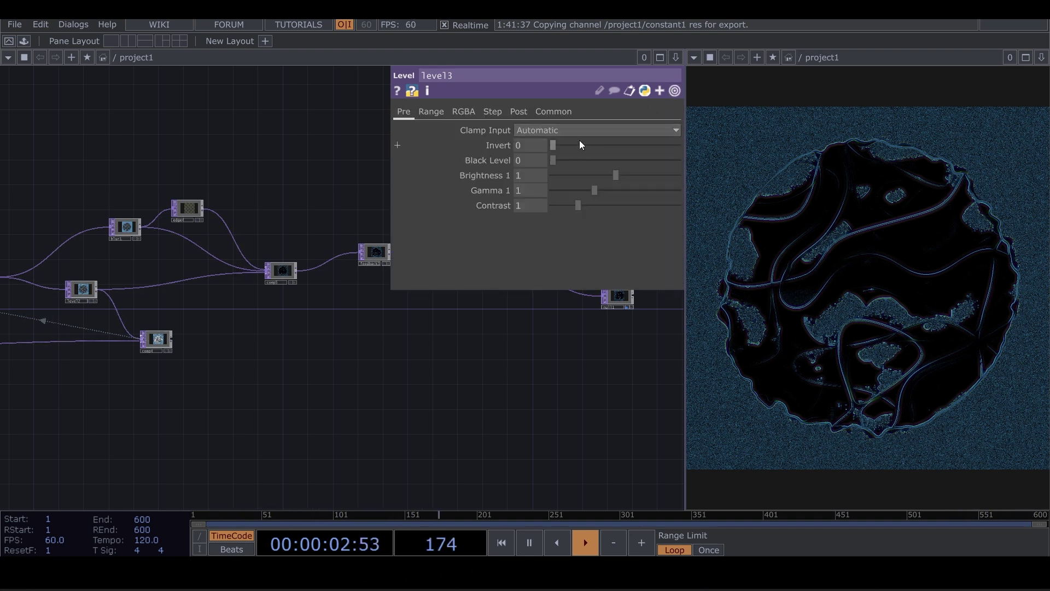
left_click(518, 111)
type(".")
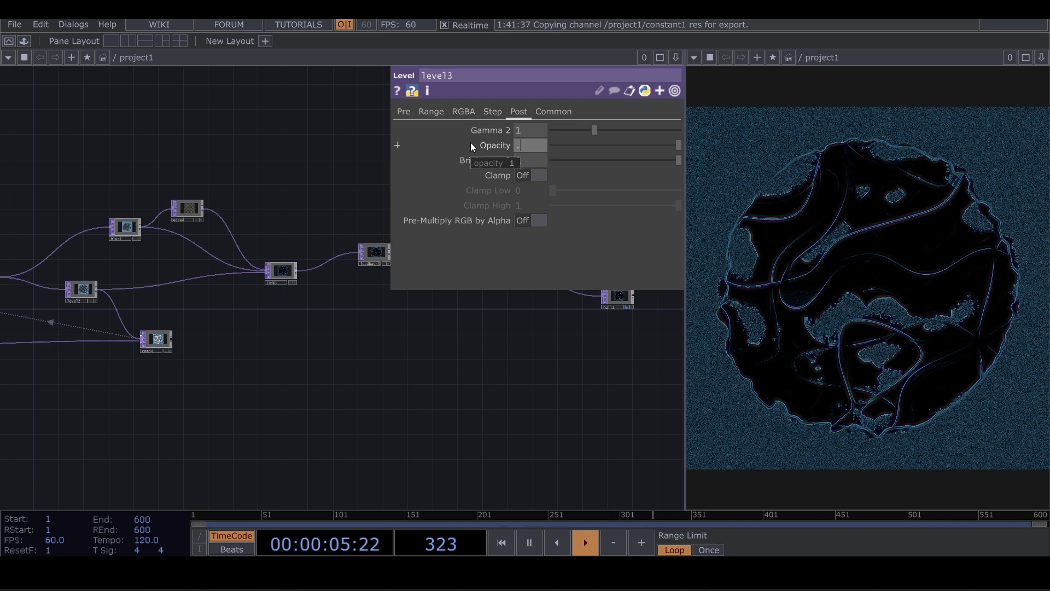
type("915")
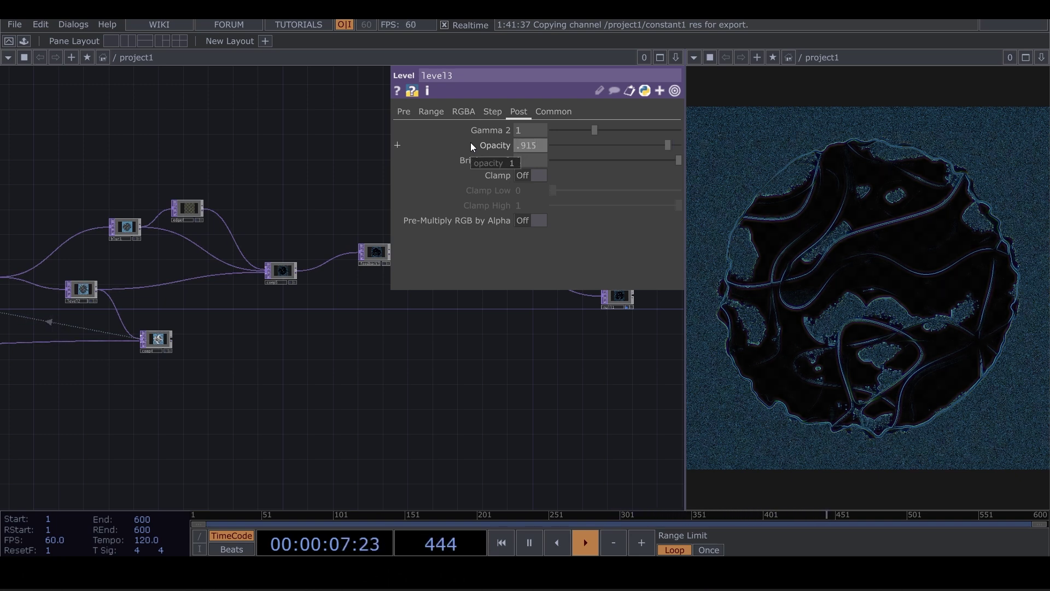
left_click(676, 91)
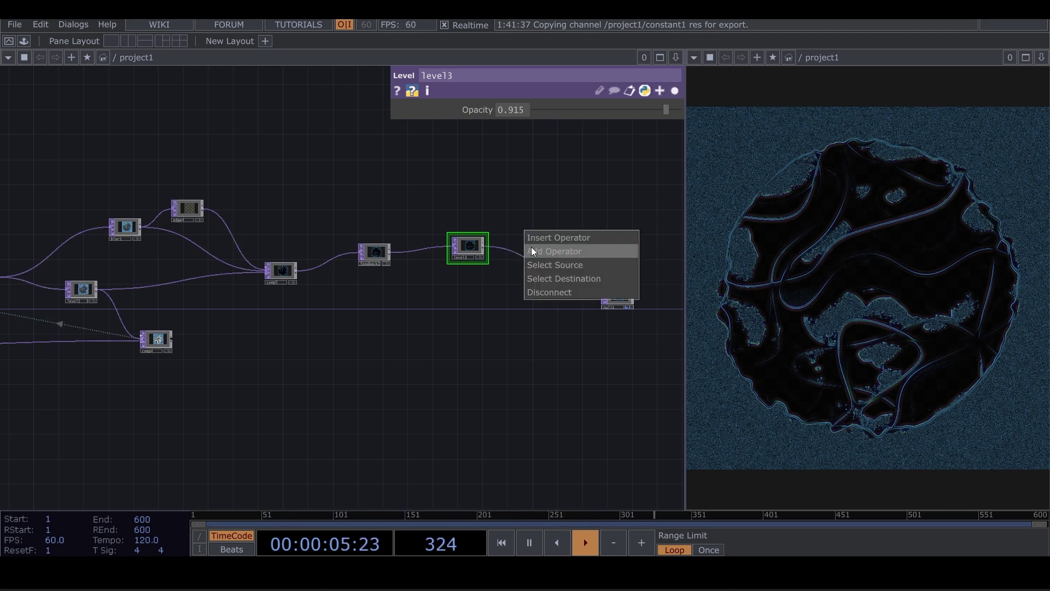
Insert a Composite TOP between level3 and null1, wire comp5 in as its second input, and make it feedback3's target.
left_click(539, 241)
type("c")
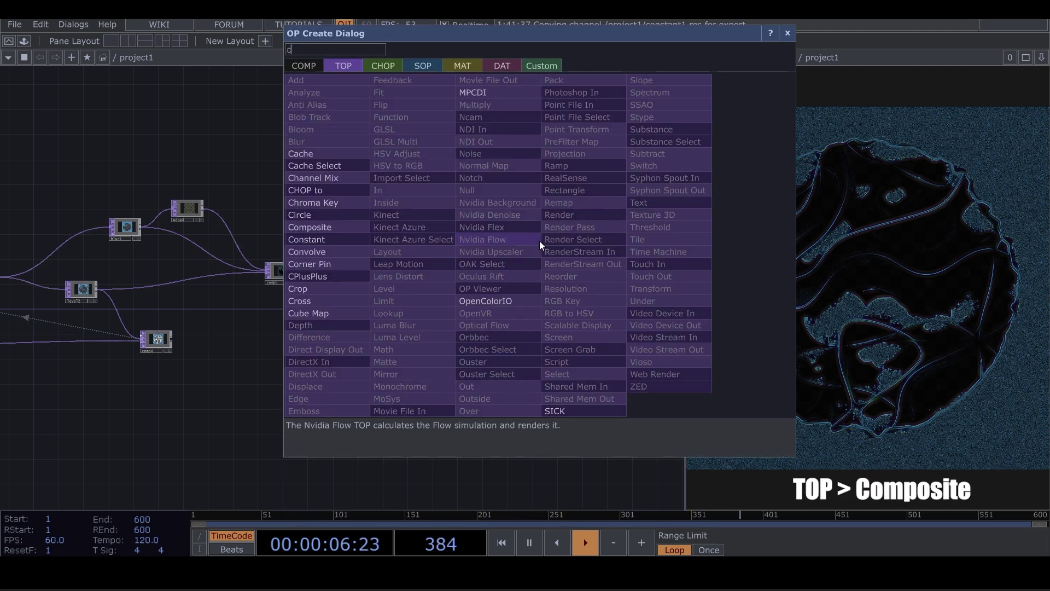
left_click(315, 225)
left_click(542, 302)
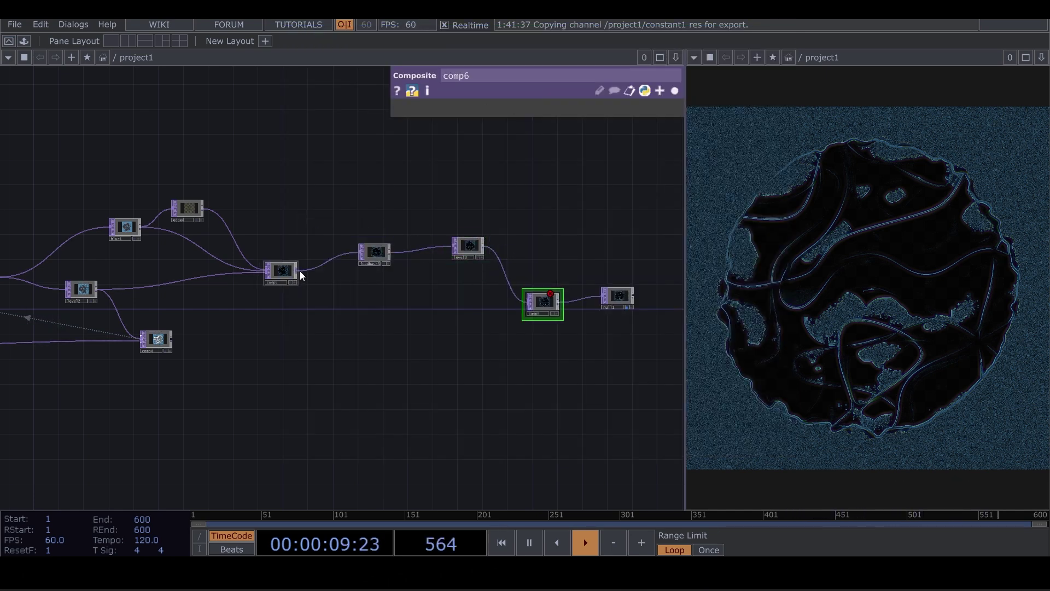
left_click_drag(300, 271, 377, 257)
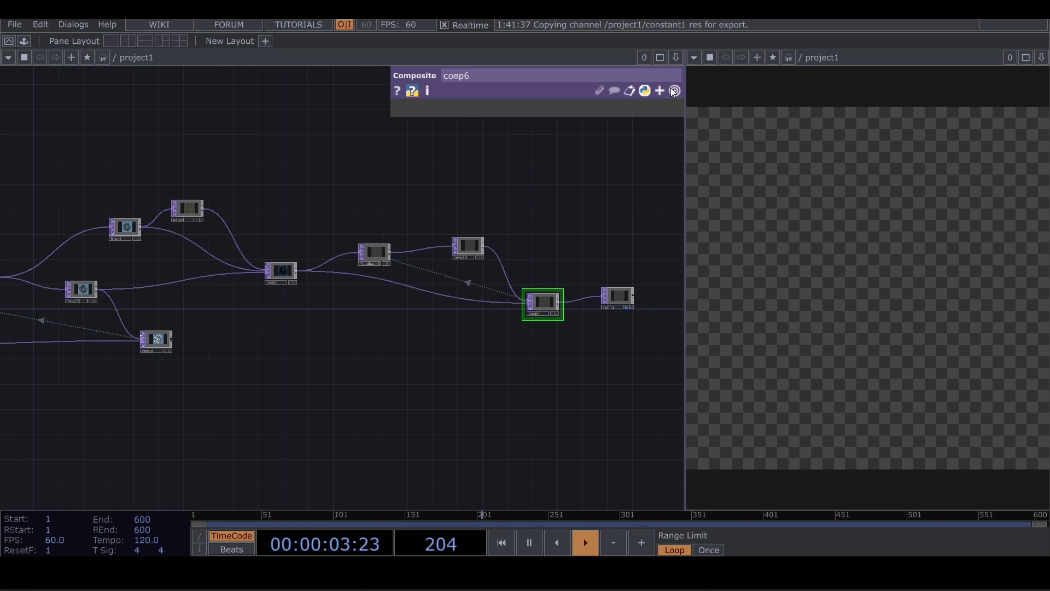
Set comp6's Operation to Maximum and return to showing only its non-default parameters.
left_click(674, 91)
left_click(604, 190)
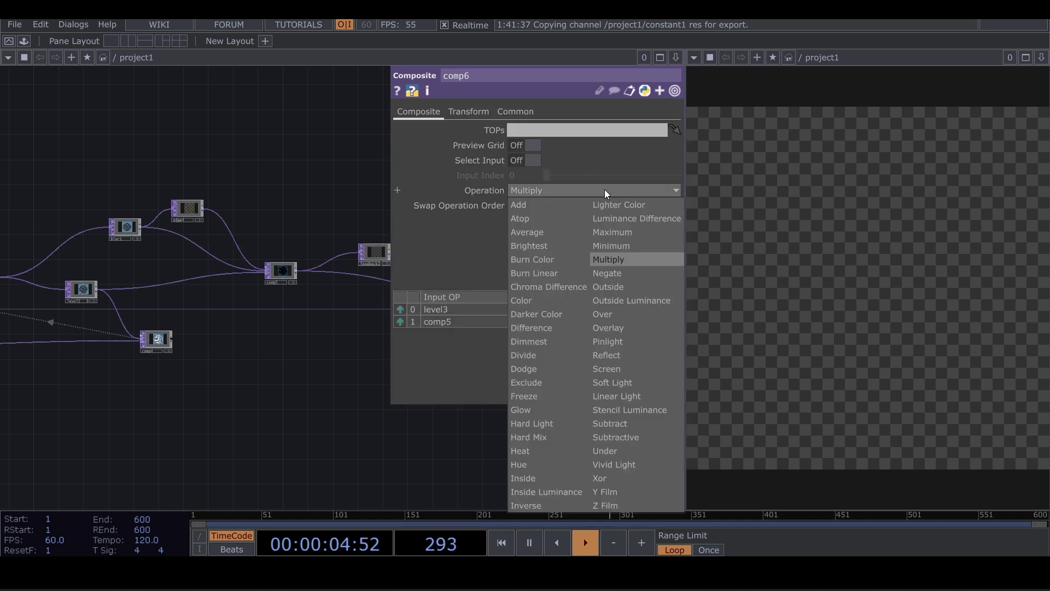
left_click(617, 232)
left_click(675, 91)
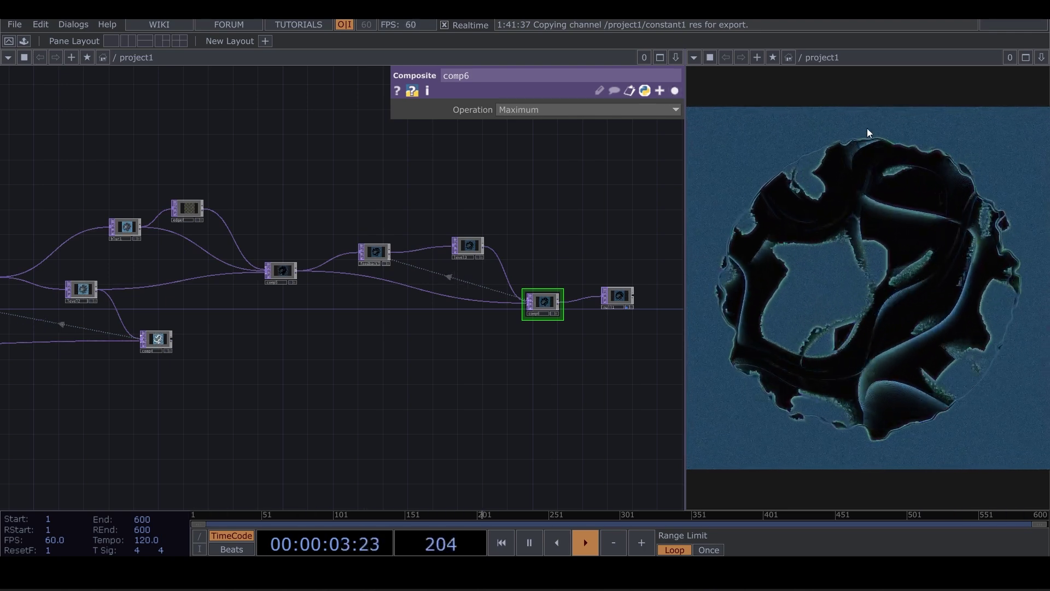
Move null1 farther from comp6 and insert an Add TOP into the connection between them.
scroll(494, 346, "down", 8)
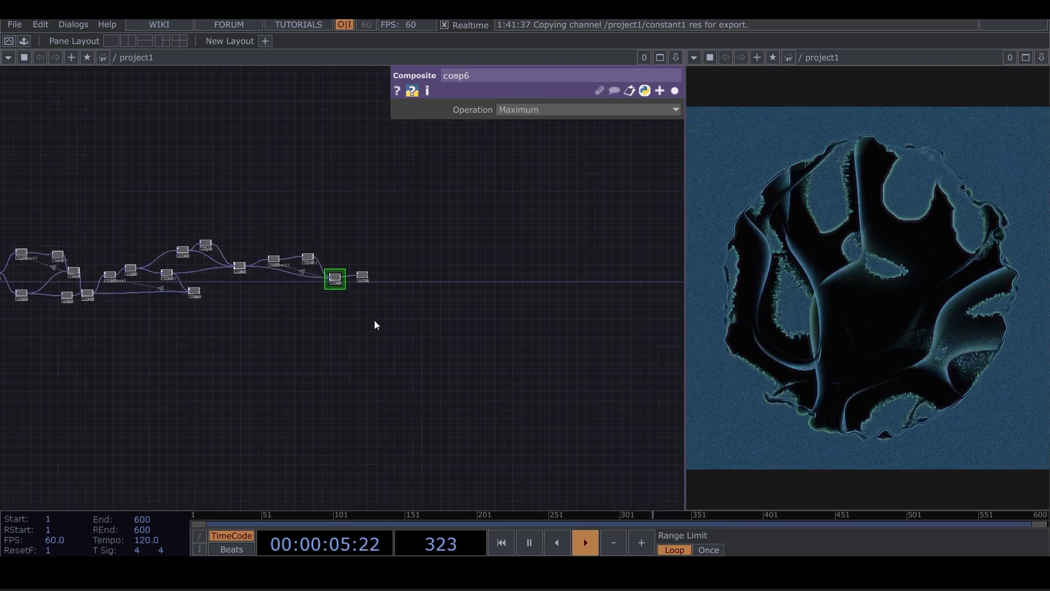
left_click_drag(362, 276, 444, 289)
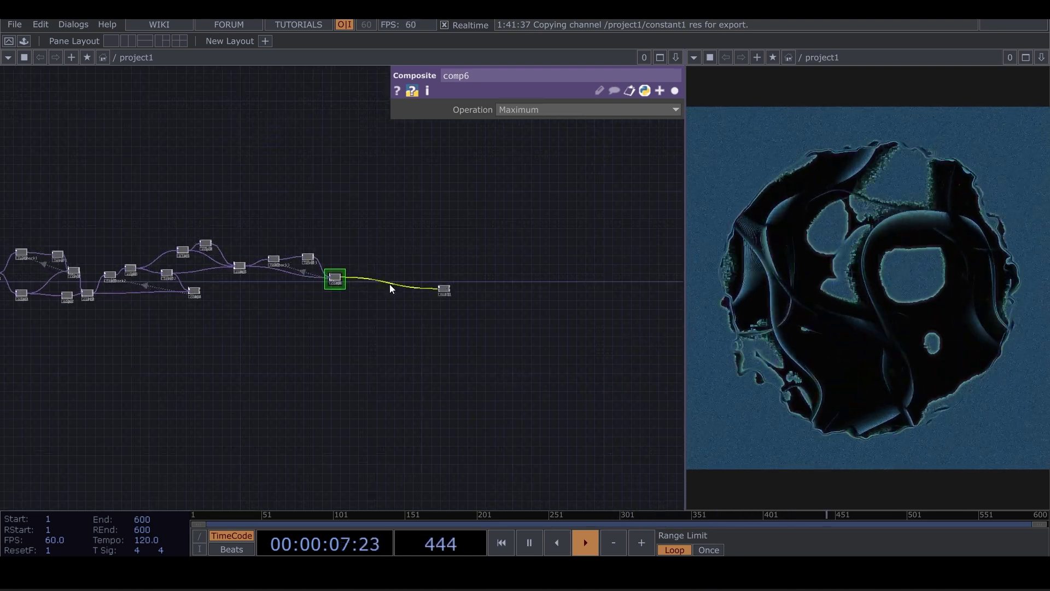
right_click(369, 277)
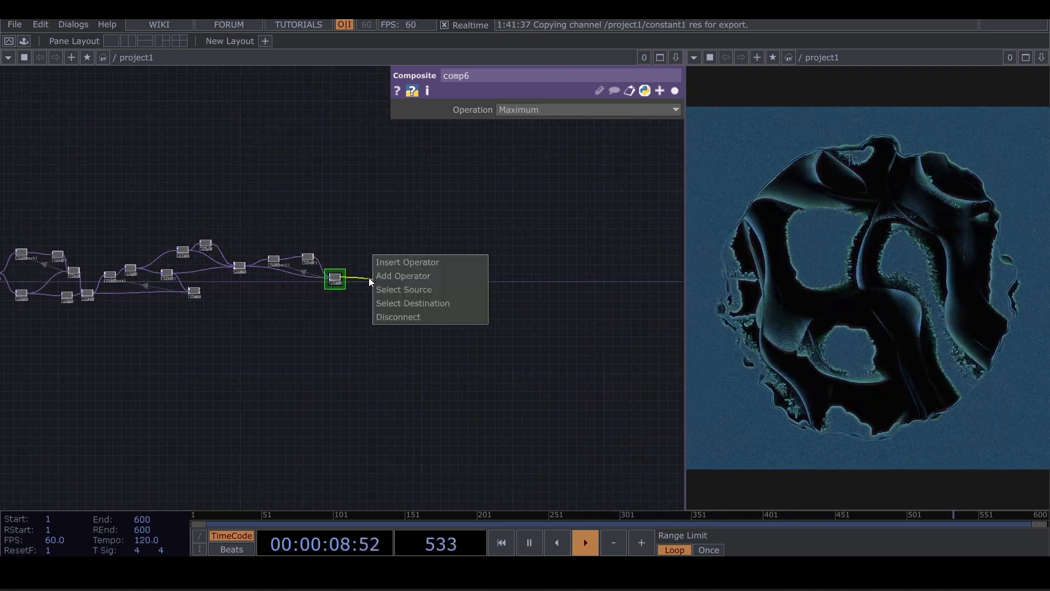
left_click(407, 262)
type("a")
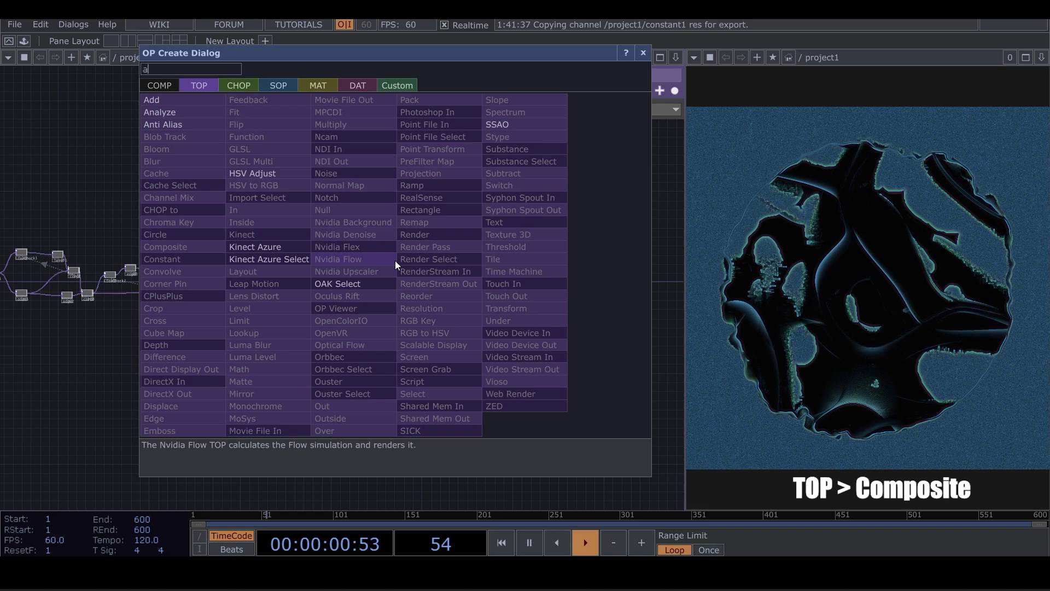
left_click(176, 96)
left_click(366, 294)
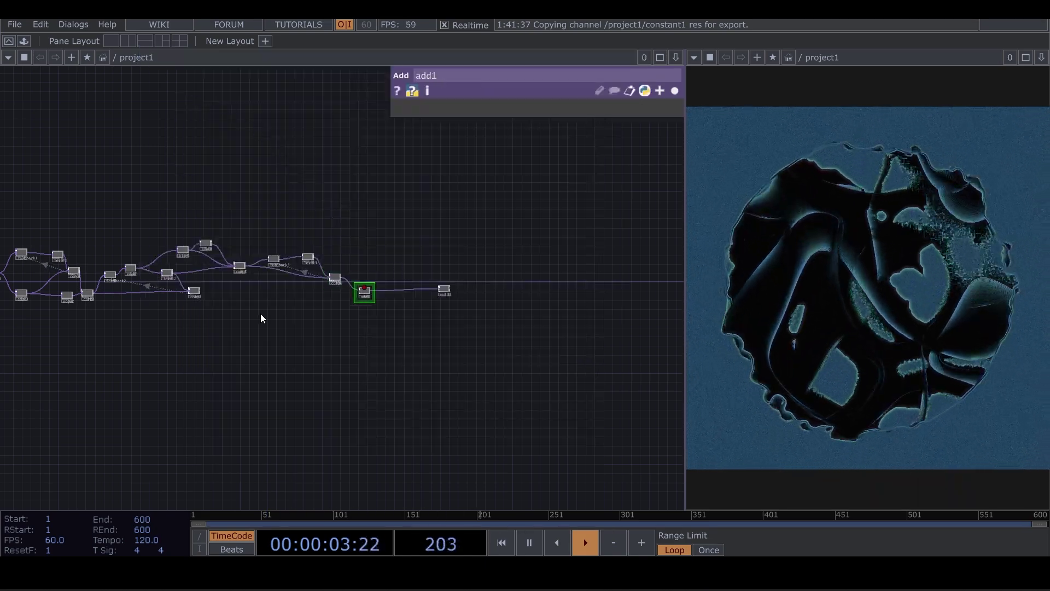
Create a Select TOP just below comp3.
scroll(260, 313, "up", 3)
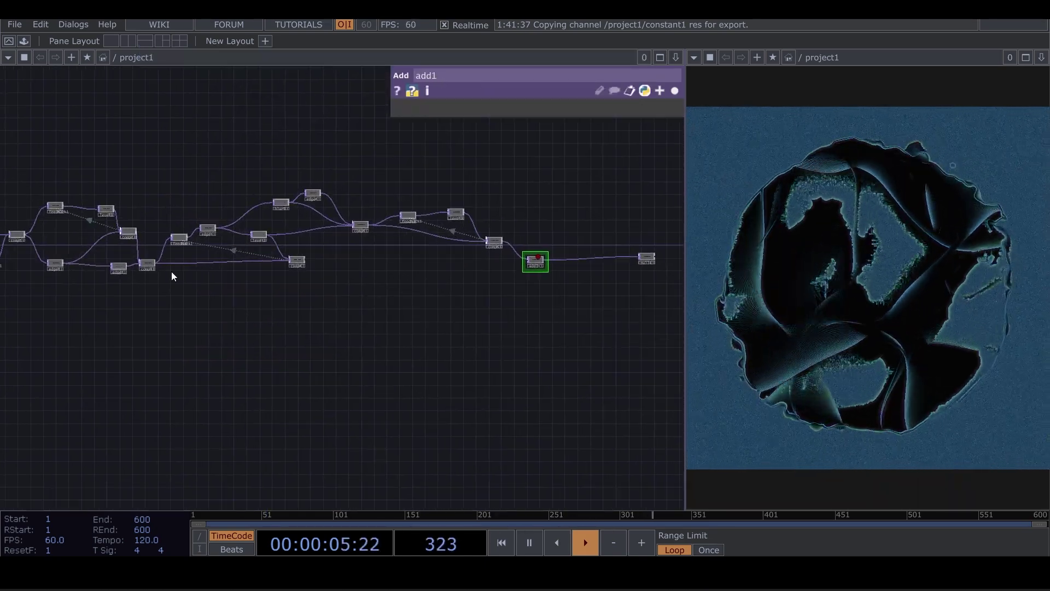
scroll(171, 271, "up", 3)
scroll(171, 271, "down", 3)
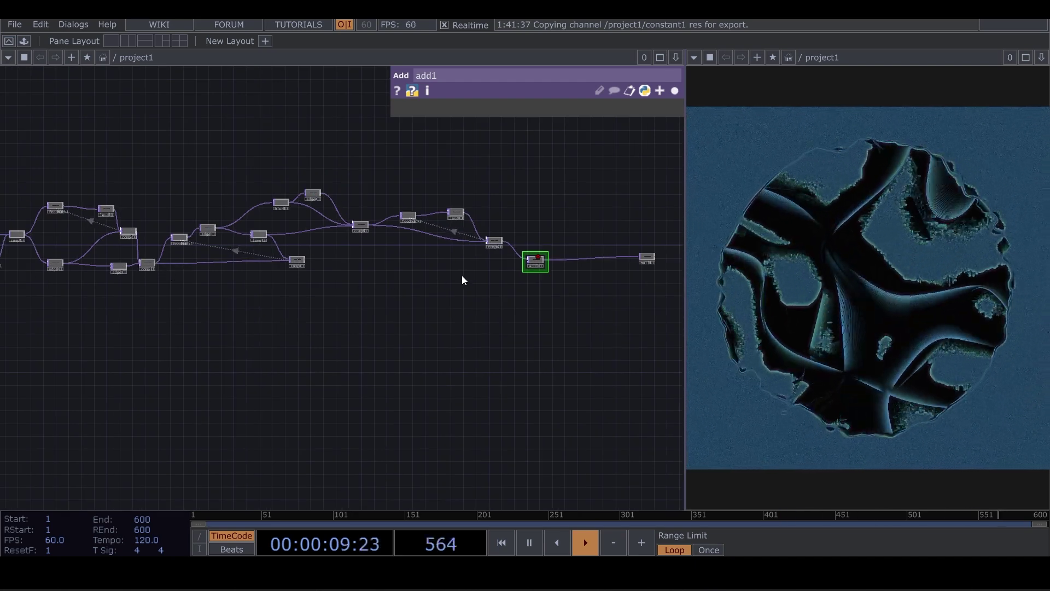
key("Tab")
type("s")
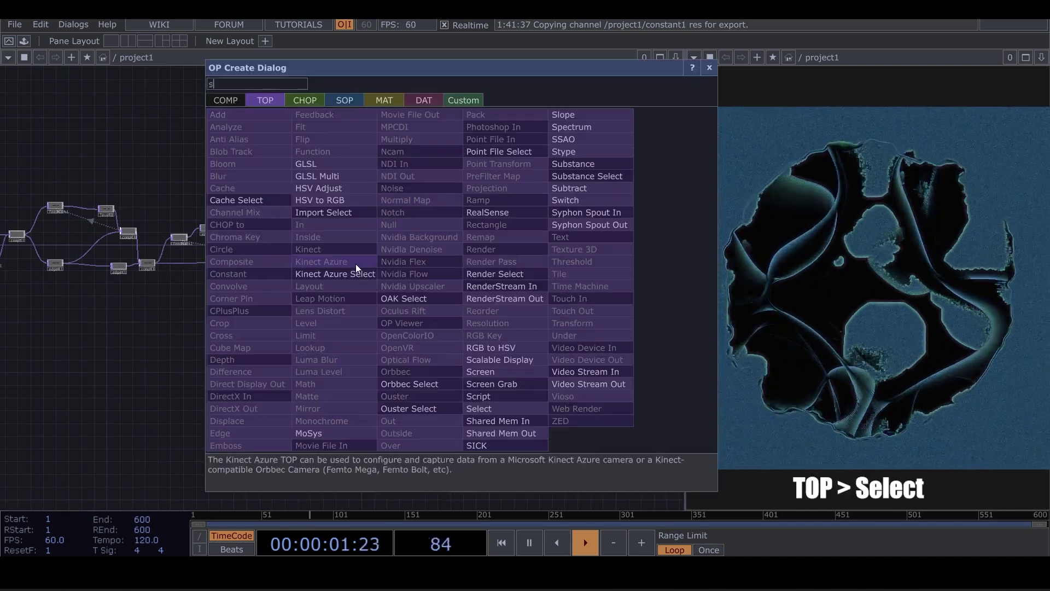
left_click(484, 410)
left_click(170, 283)
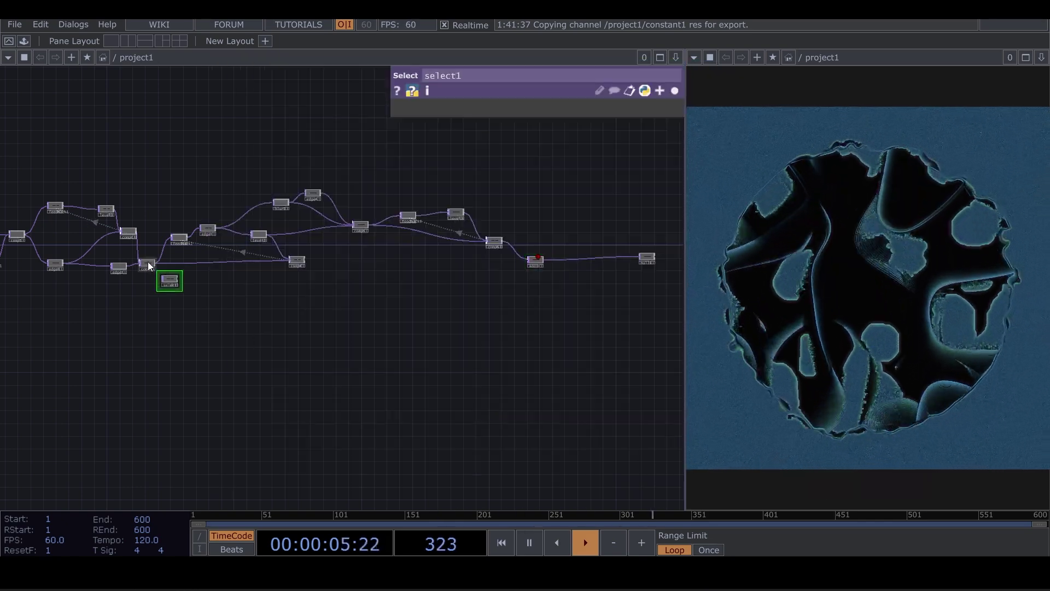
Set comp3 as select1's source TOP and wire select1 into add1 as its second input.
scroll(147, 262, "up", 10)
left_click_drag(147, 276, 260, 357)
scroll(297, 358, "down", 8)
left_click_drag(355, 377, 478, 258)
scroll(493, 339, "up", 8)
left_click_drag(540, 323, 351, 343)
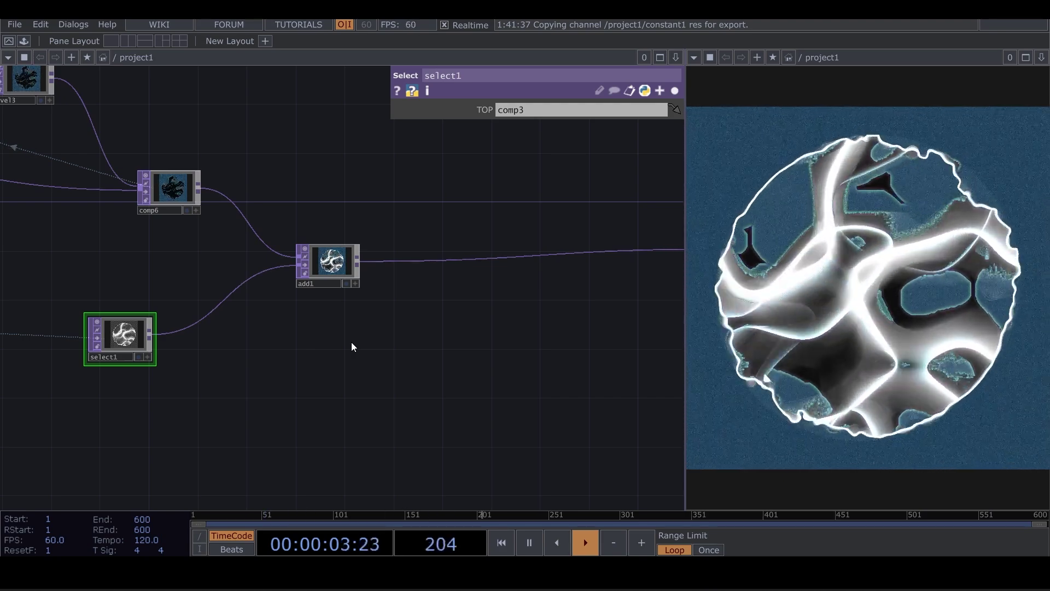
Reposition comp1, feedback1 and level1 to make room between level1 and comp2.
scroll(394, 310, "down", 5)
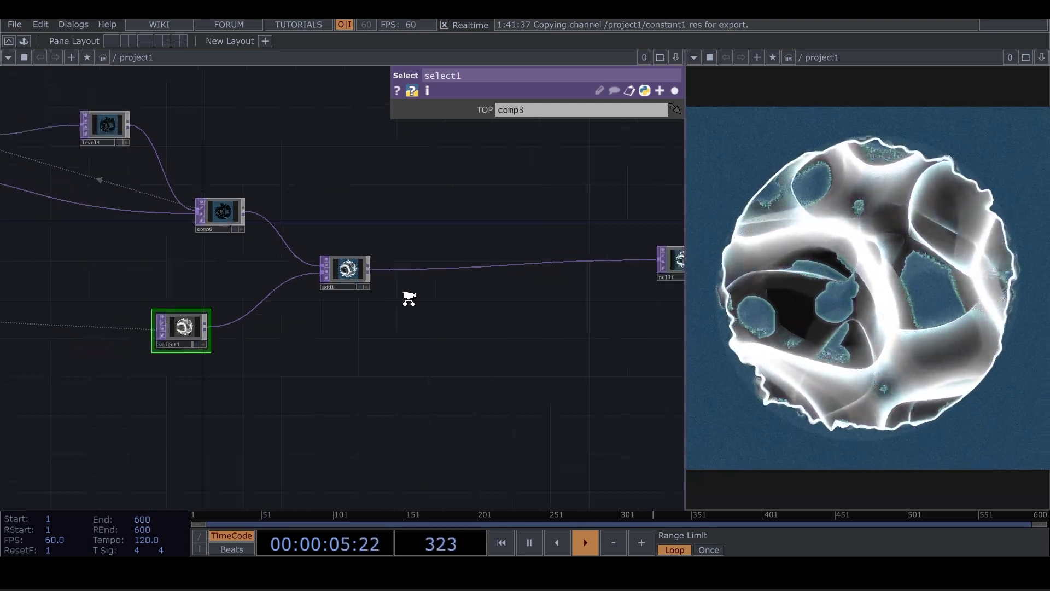
left_click_drag(244, 285, 358, 262)
scroll(321, 235, "up", 5)
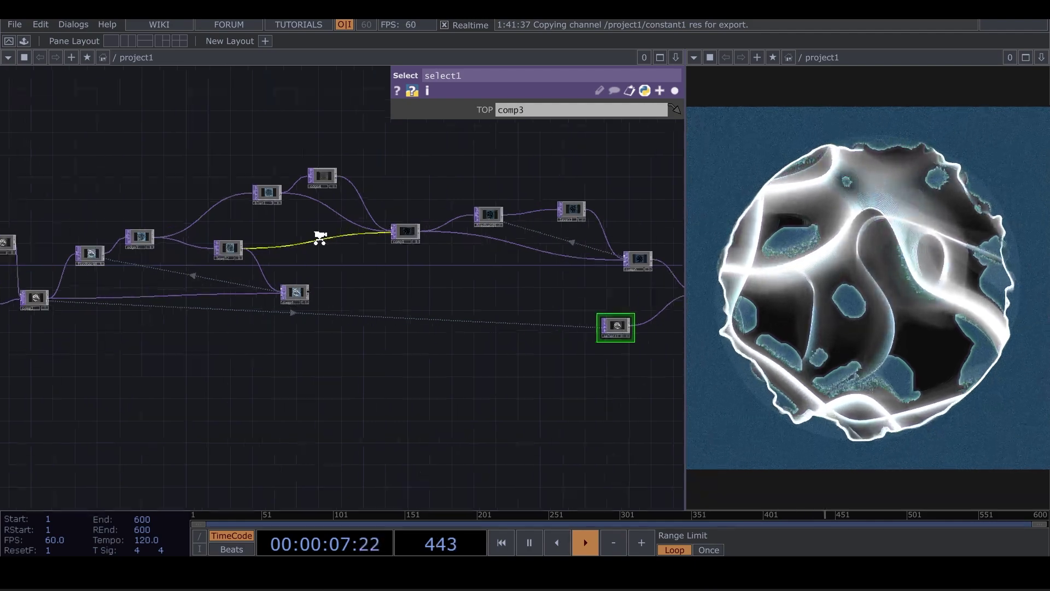
left_click_drag(251, 233, 574, 237)
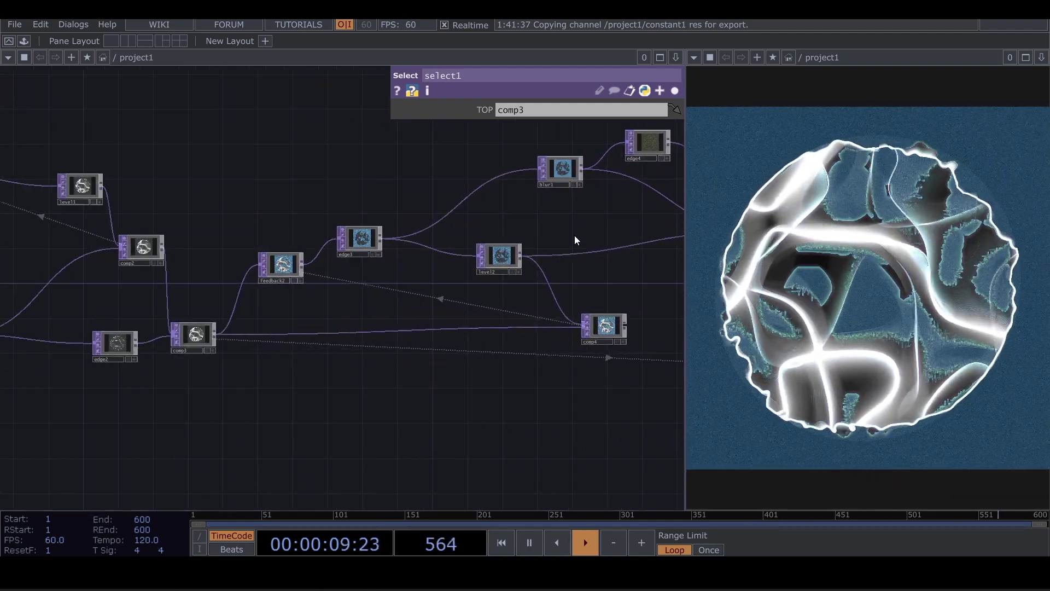
scroll(312, 273, "up", 3)
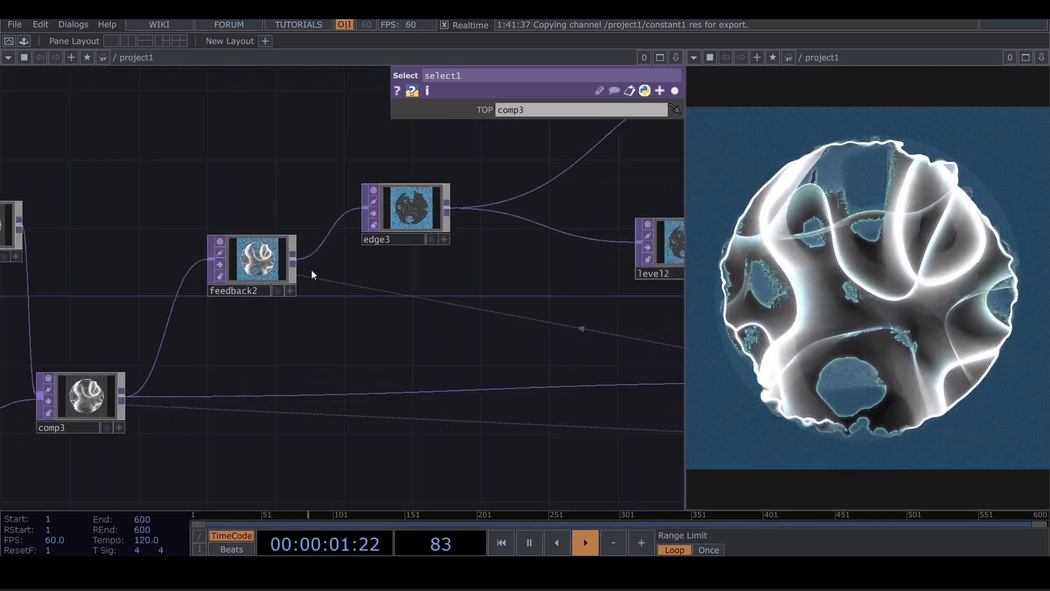
scroll(312, 271, "down", 3)
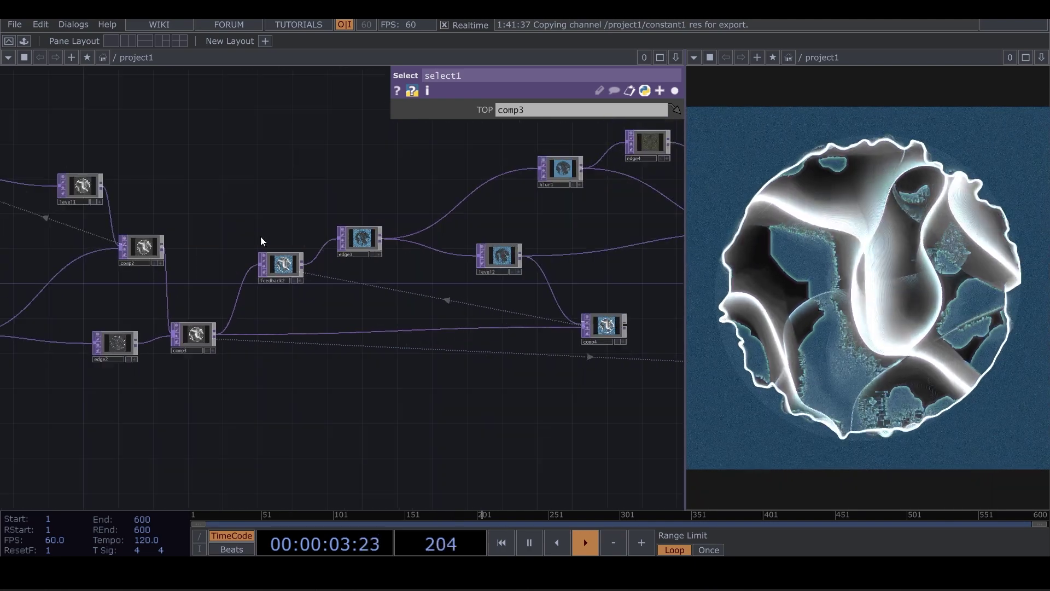
left_click_drag(215, 173, 586, 213)
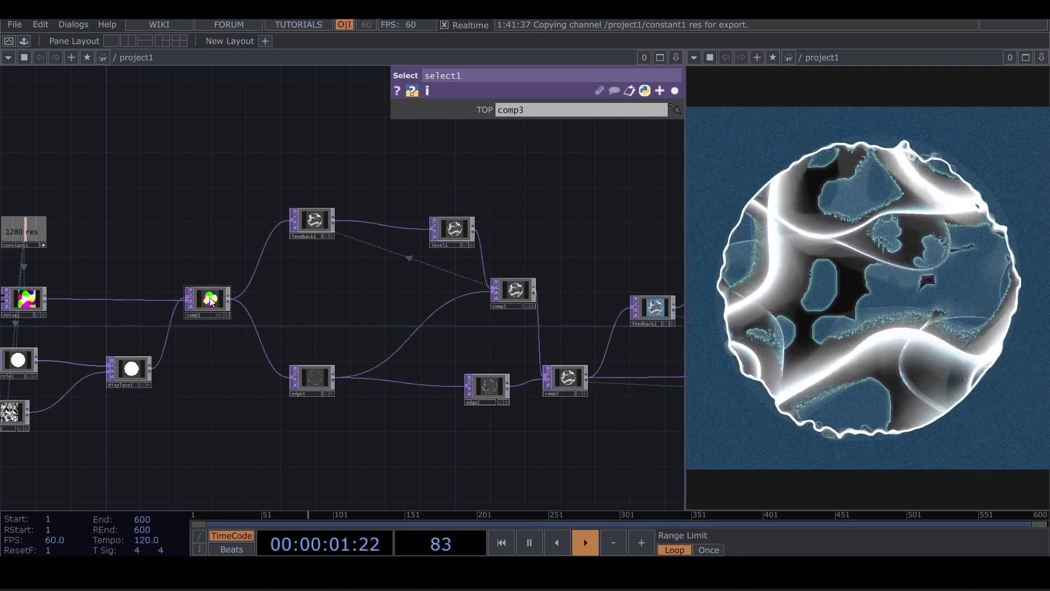
left_click_drag(213, 298, 195, 298)
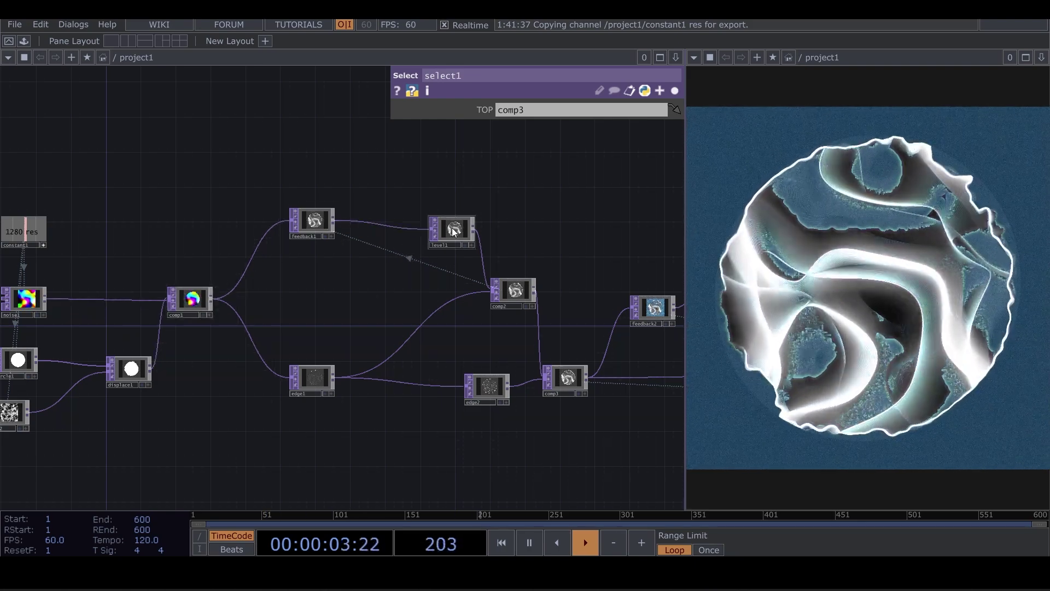
left_click_drag(455, 235, 256, 213)
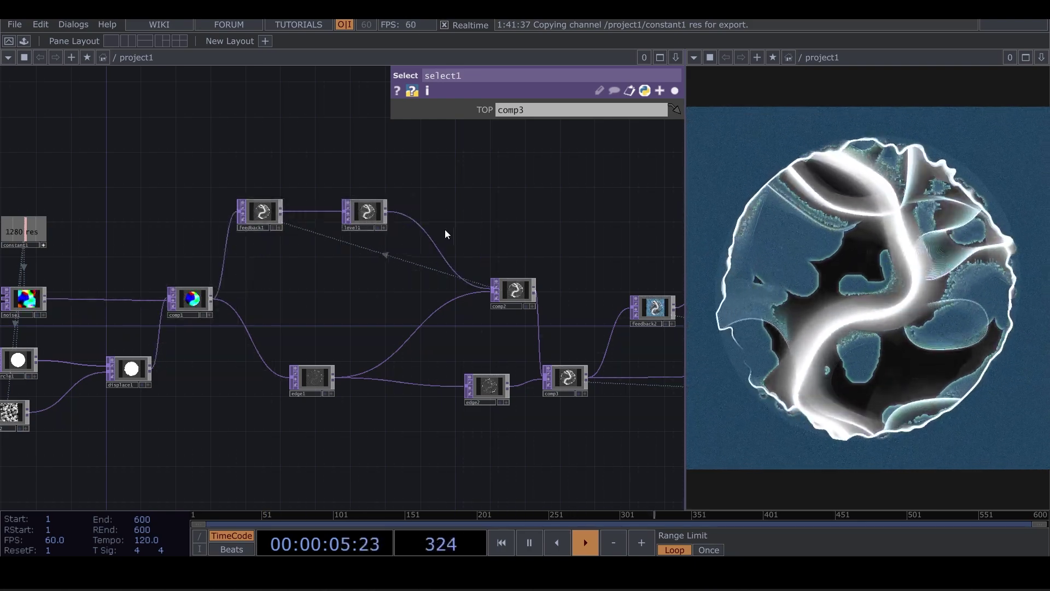
Insert a Transform TOP into the connection between level1 and comp2.
right_click(428, 233)
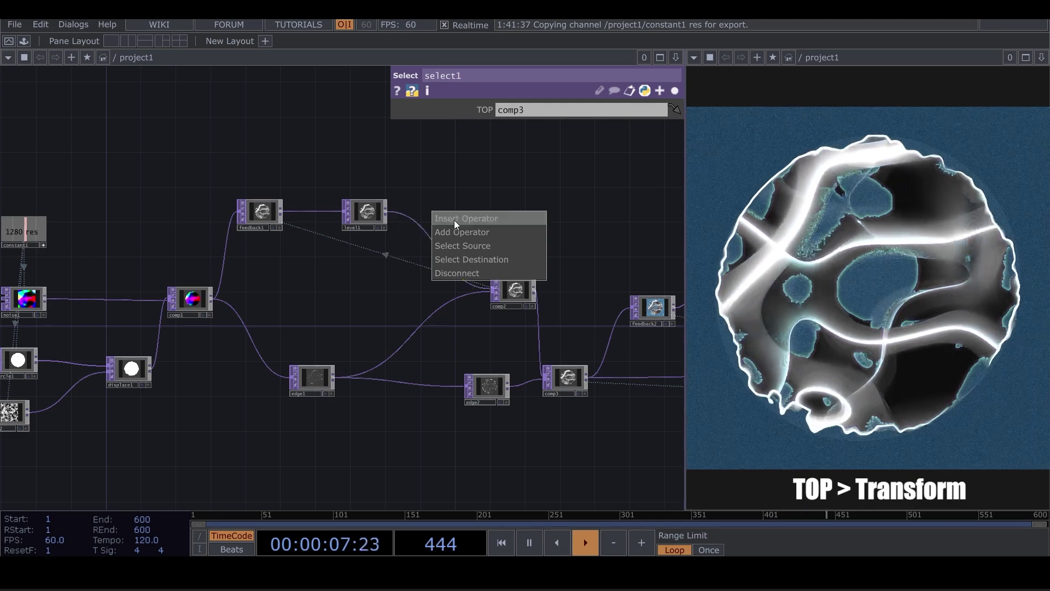
left_click(455, 219)
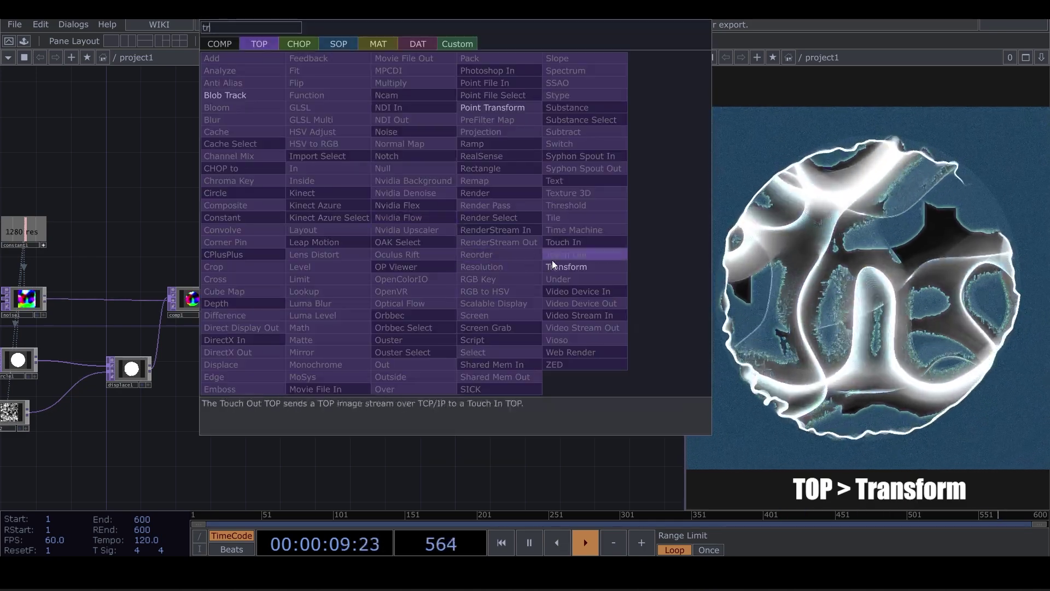
left_click(566, 266)
left_click(455, 226)
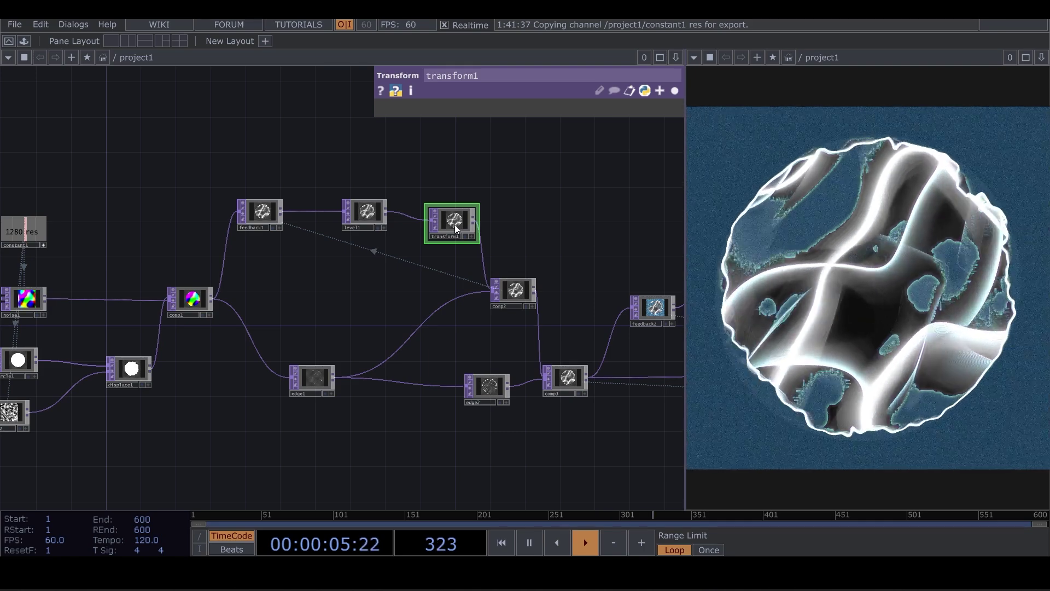
Show all parameters of transform1 and set its rotation to 4 and its scale to .98 on both axes.
left_click(674, 91)
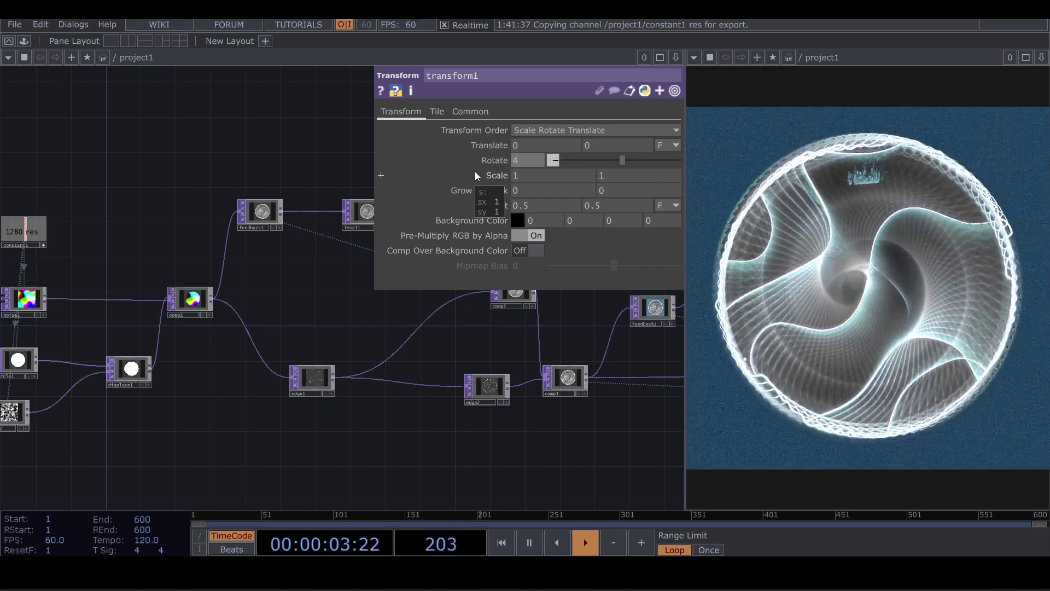
left_click(522, 173)
type(".")
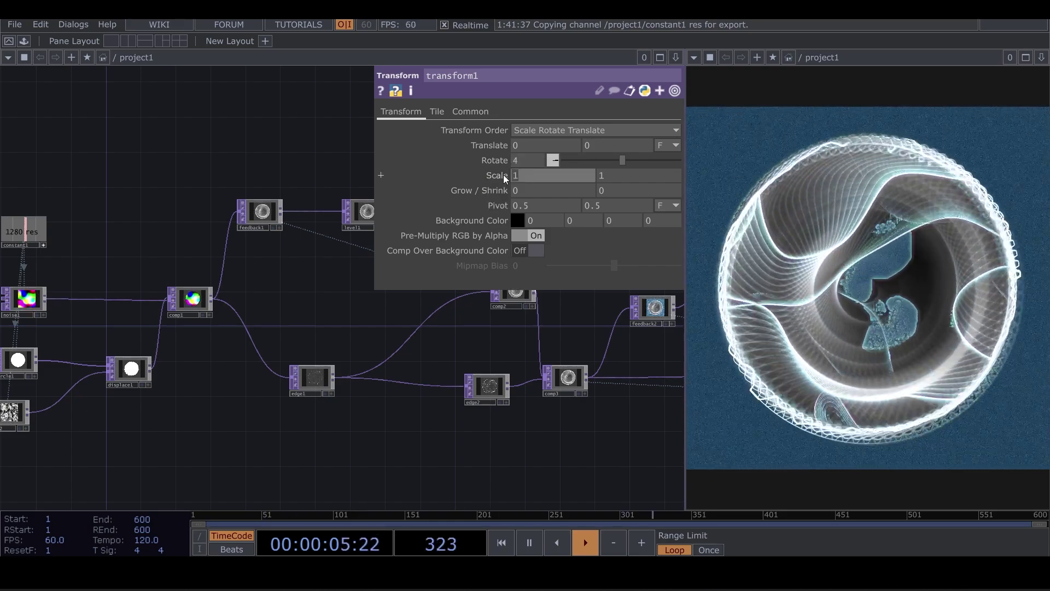
type("98")
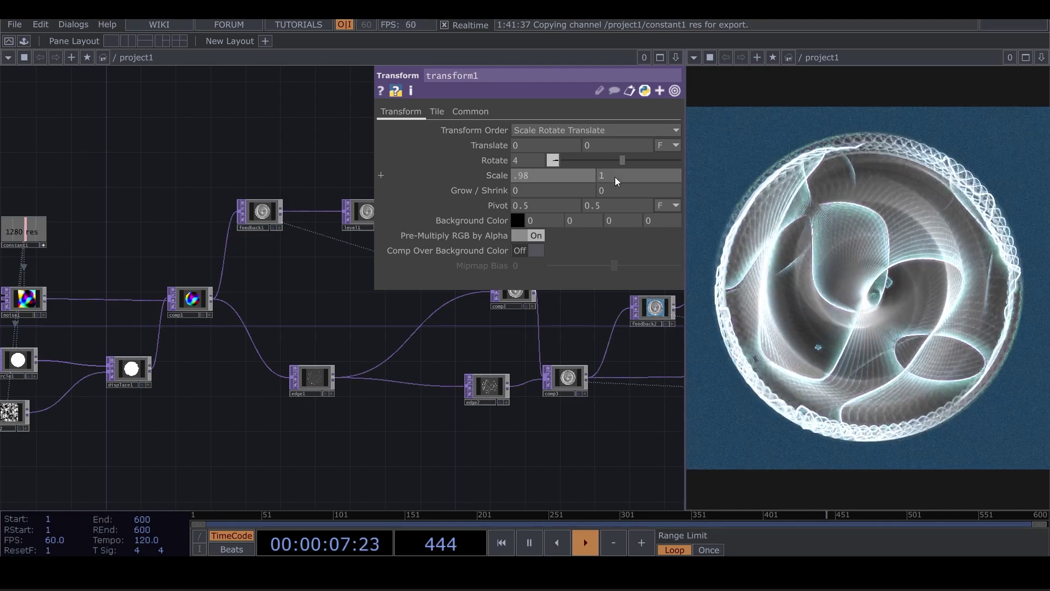
key("Tab")
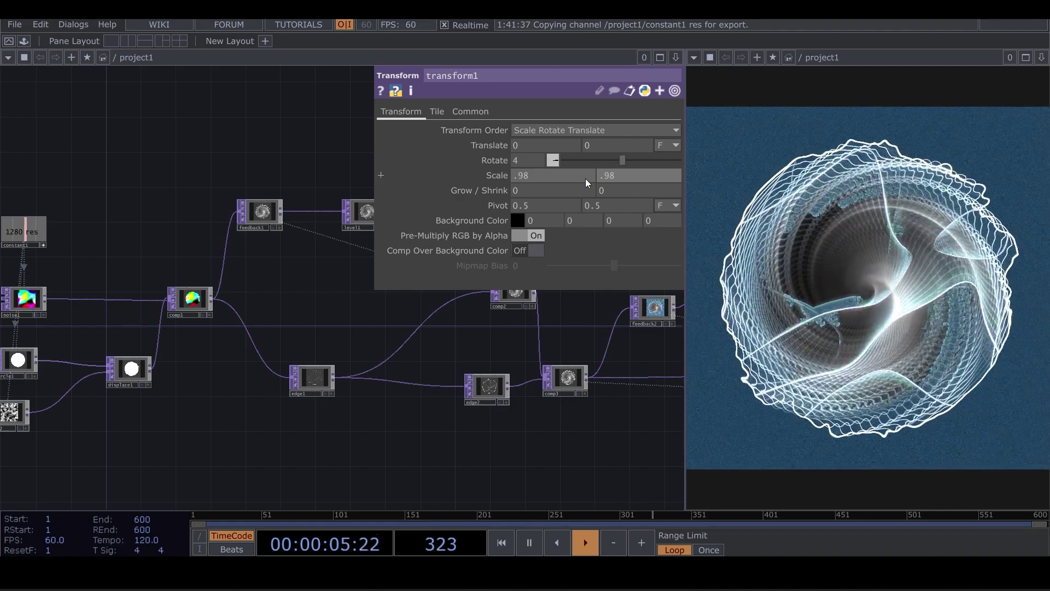
Try a scale of 1.01 on both axes of transform1 and undo the change.
left_click(573, 178)
type("1")
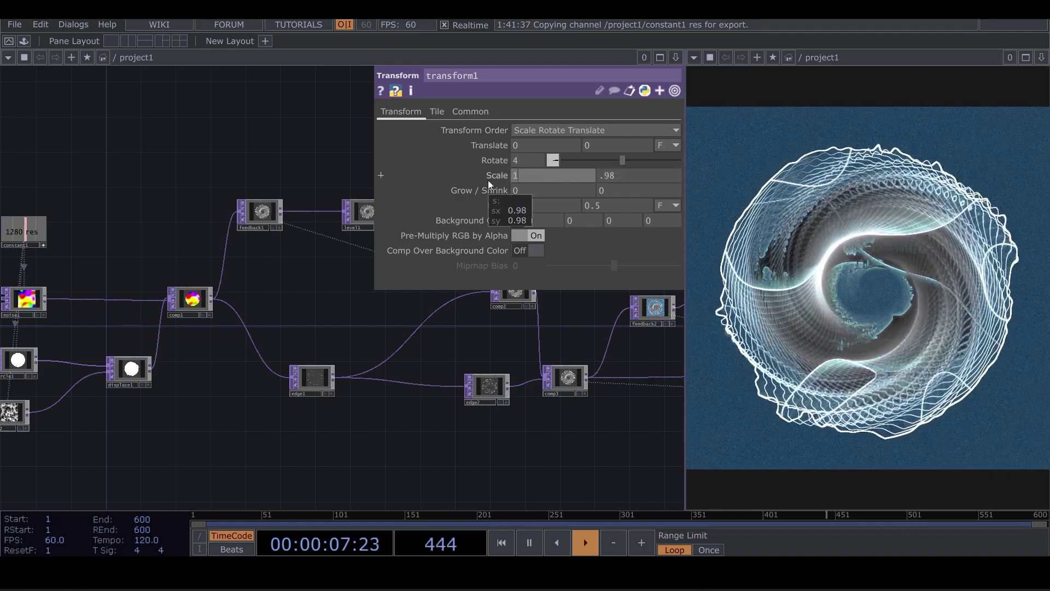
type(".01")
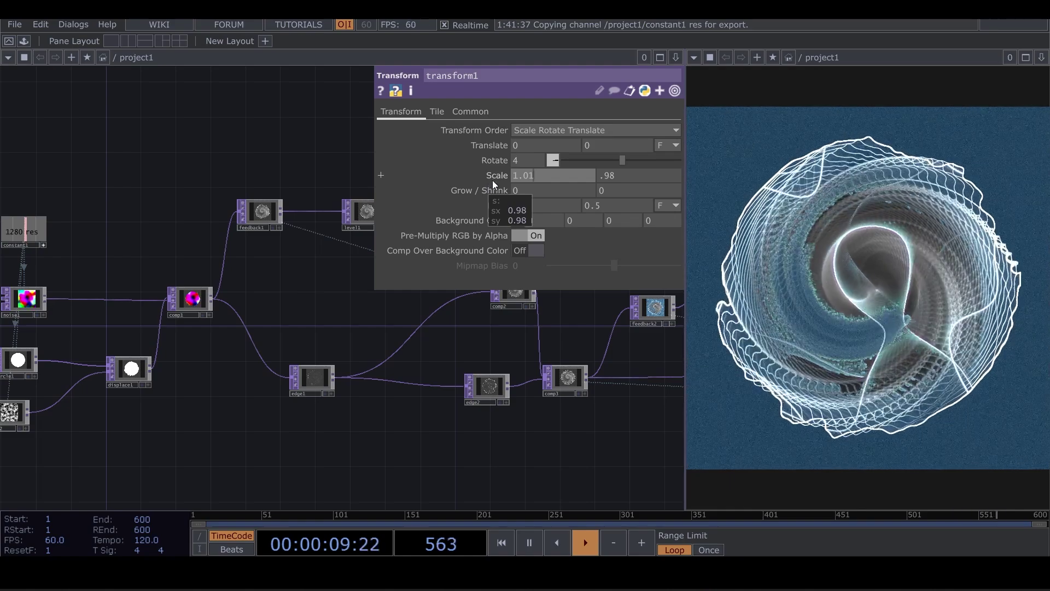
key("Return")
key("BackSpace")
key("BackSpace")
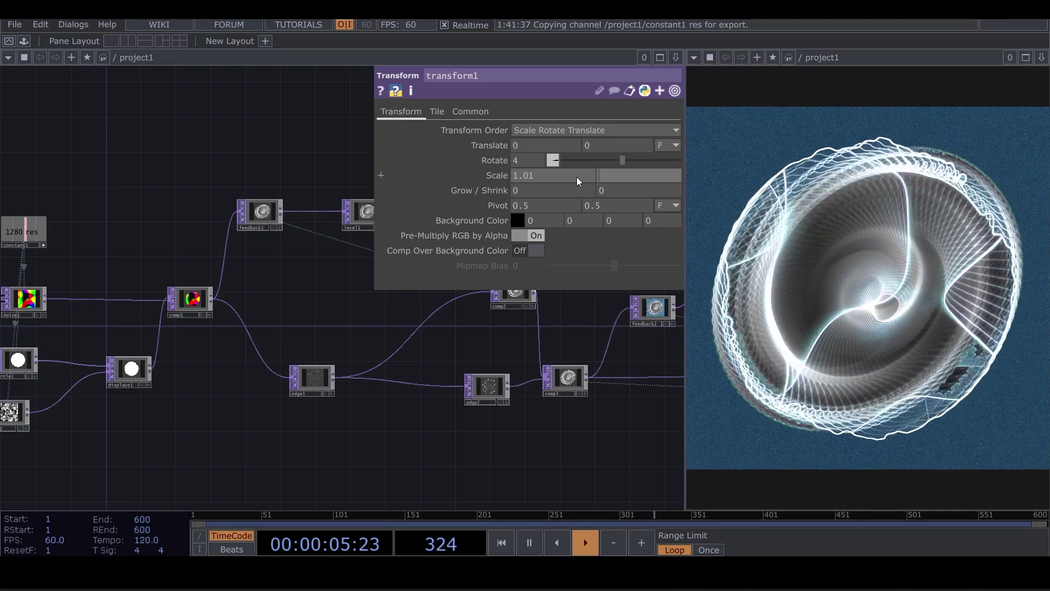
type(".01")
key("Return")
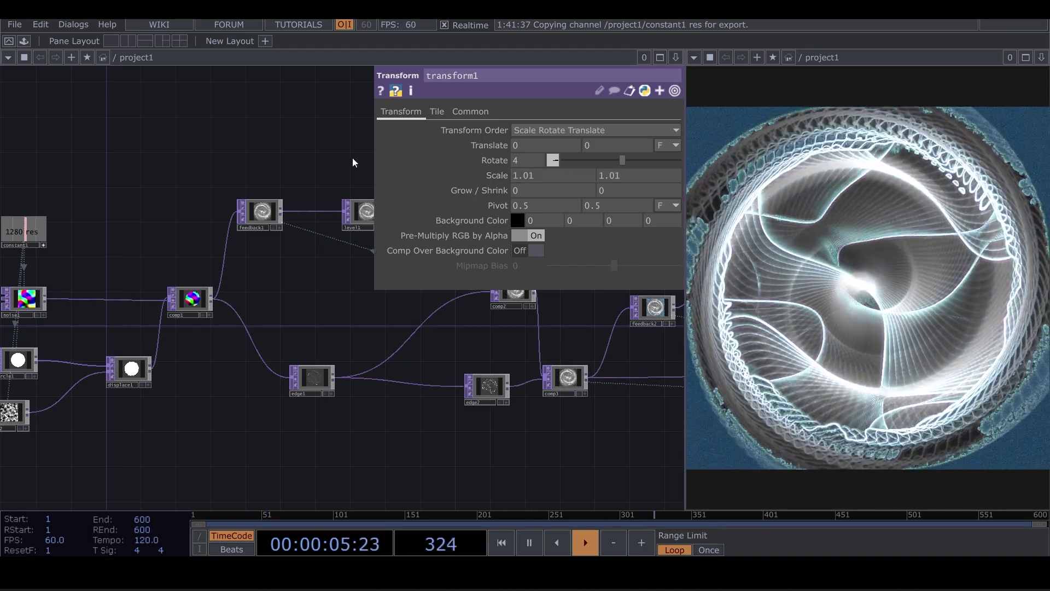
key("ctrl+z")
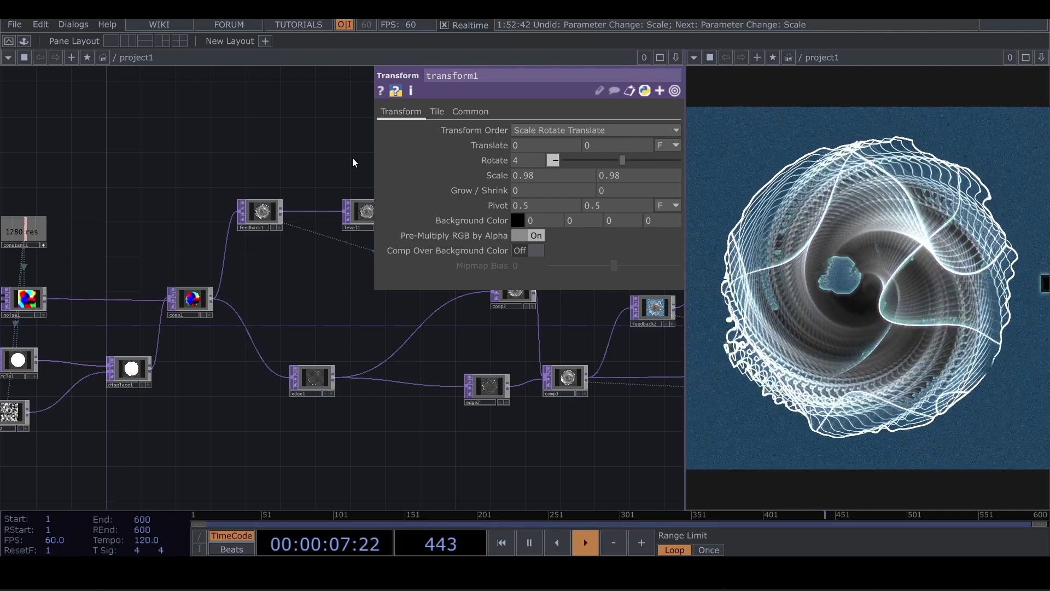
Limit transform1's parameter display to non-default values and move null1 slightly closer to add1.
left_click(674, 91)
scroll(447, 190, "down", 5)
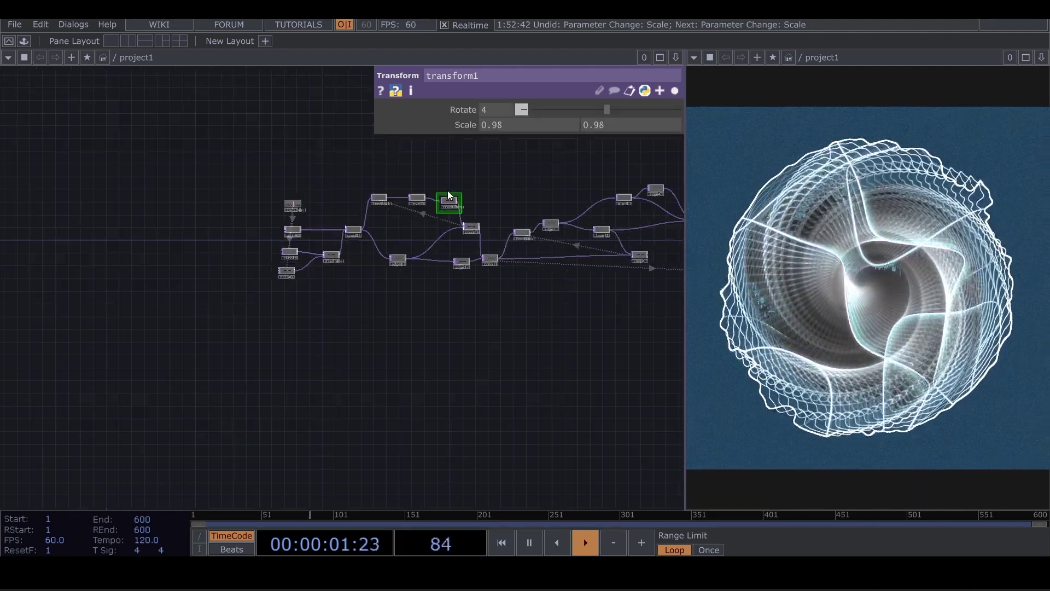
left_click_drag(524, 176, 228, 229)
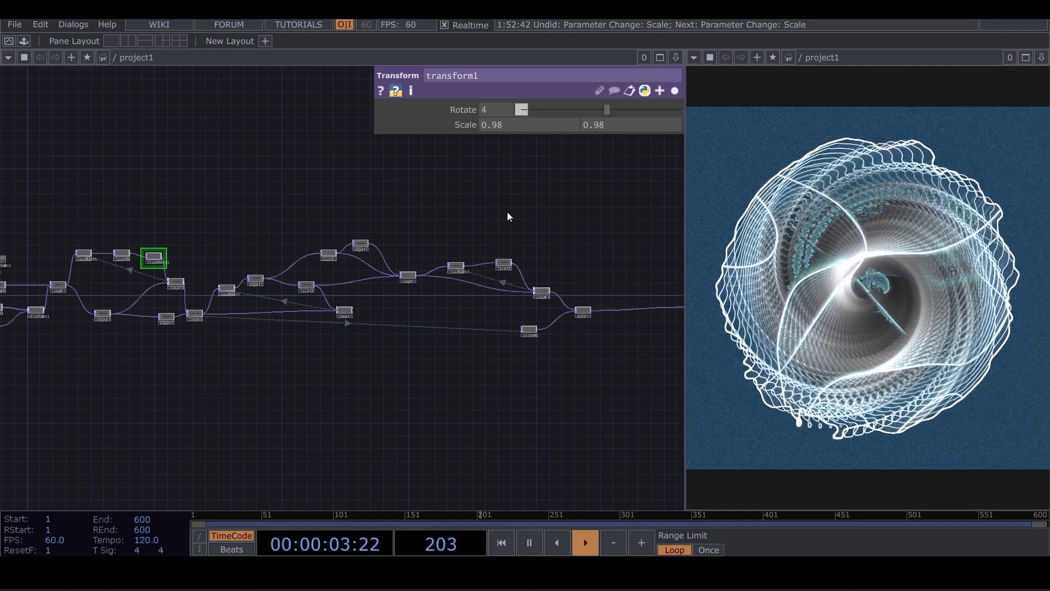
left_click_drag(507, 212, 263, 218)
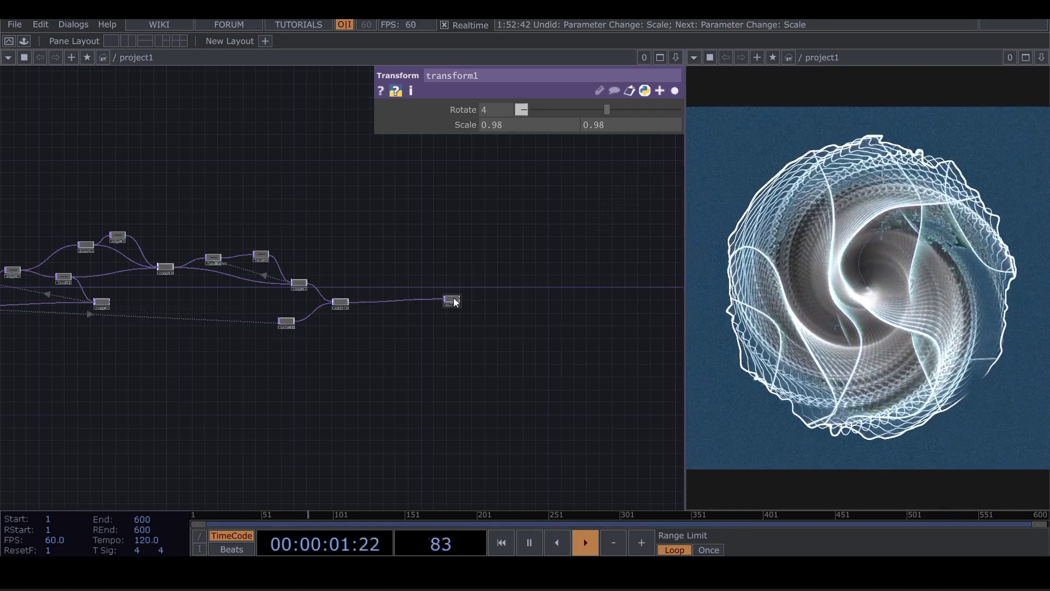
left_click_drag(454, 302, 432, 308)
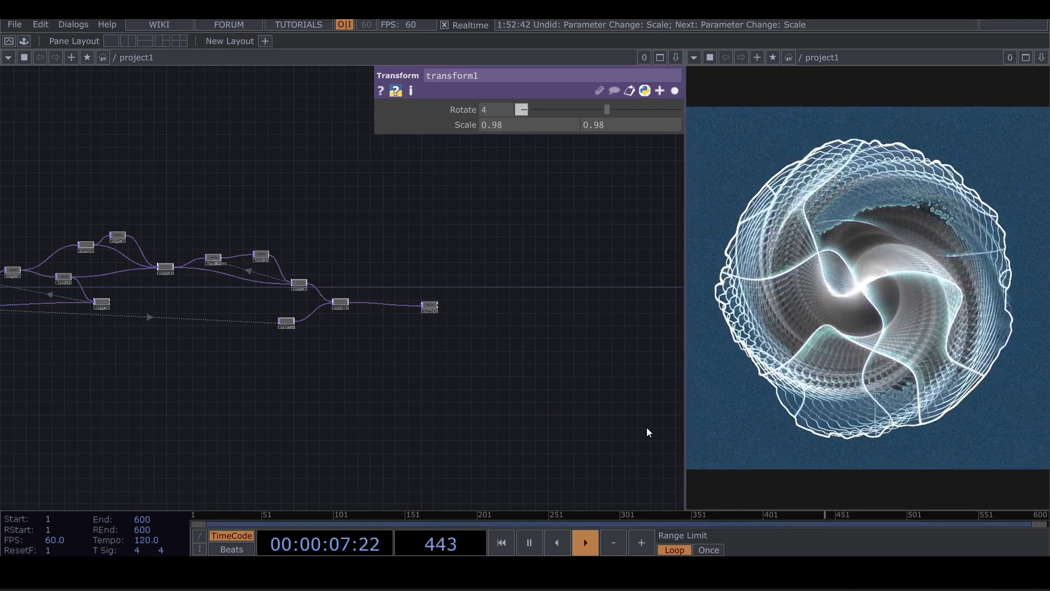
Open the output of null1 in a separate viewer window.
scroll(432, 308, "up", 5)
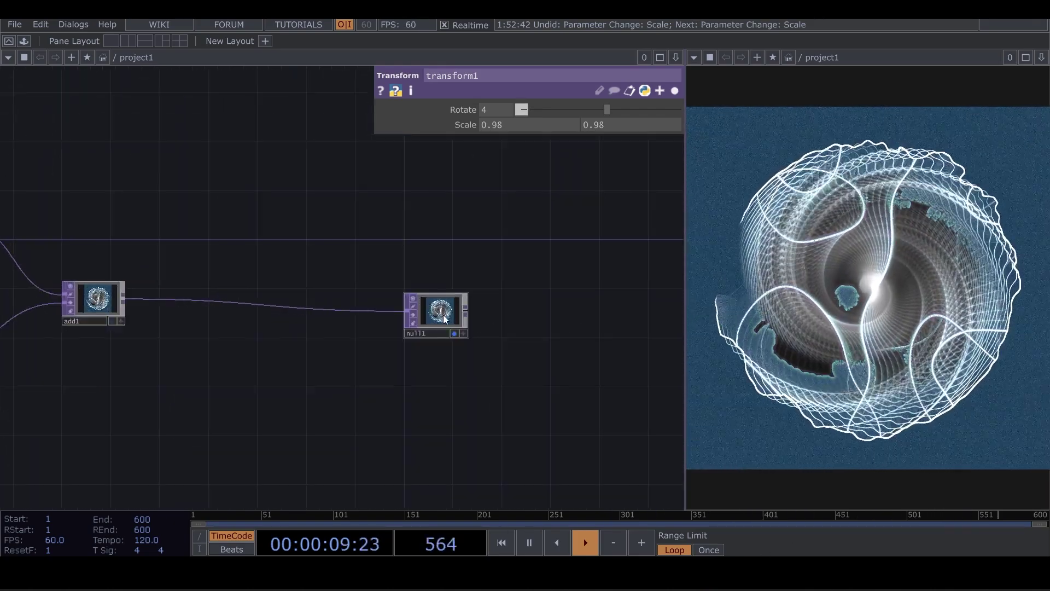
right_click(445, 318)
left_click(465, 310)
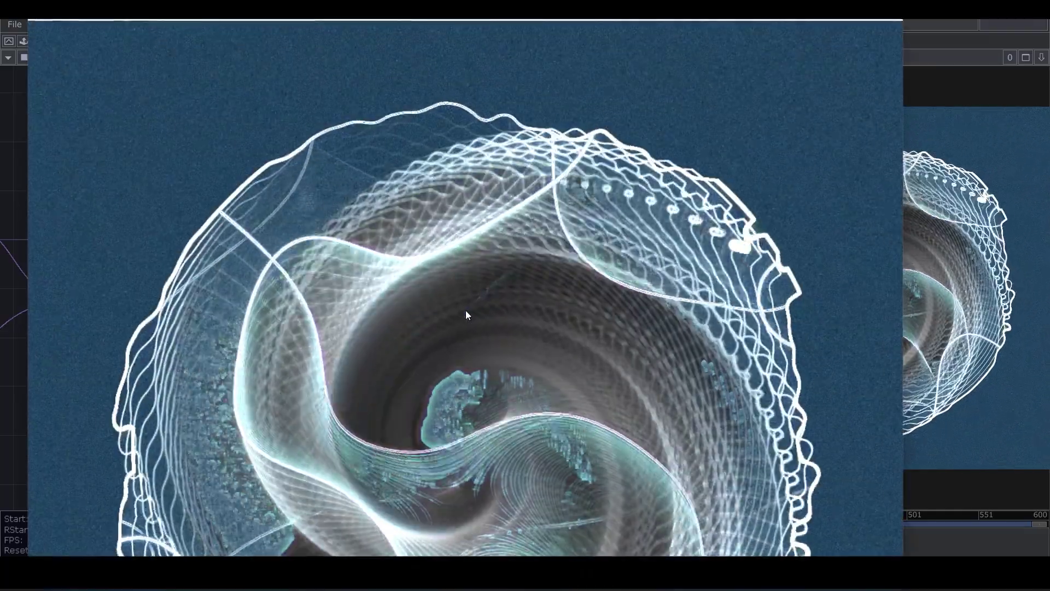